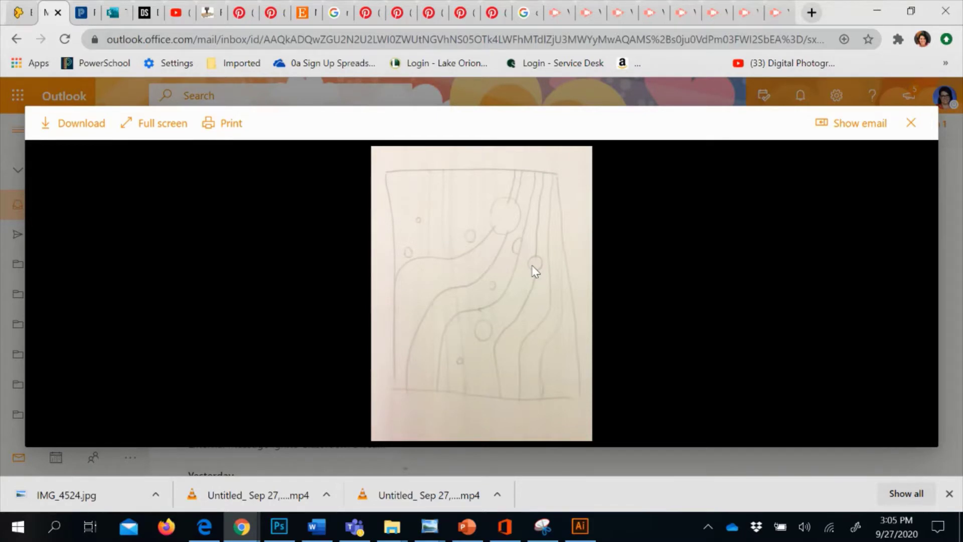
# Step: Switch to Illustrator and create a new portrait Letter document, 8.5 by 11 in
pyautogui.click(581, 528)
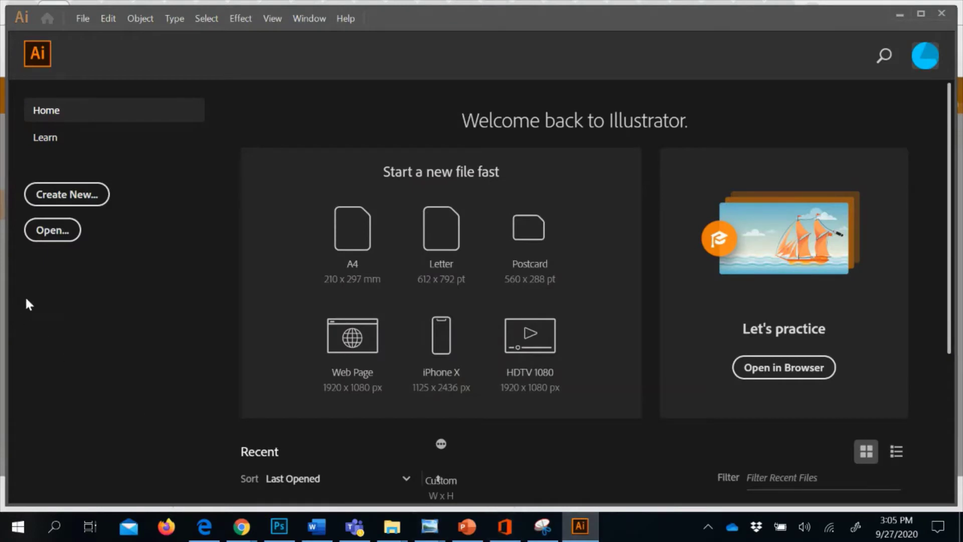
pyautogui.click(80, 201)
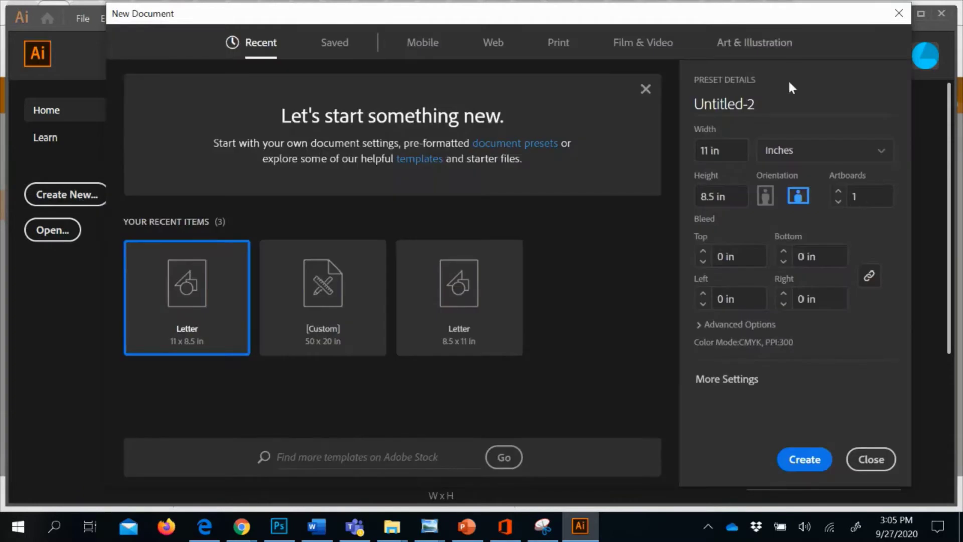
pyautogui.click(770, 197)
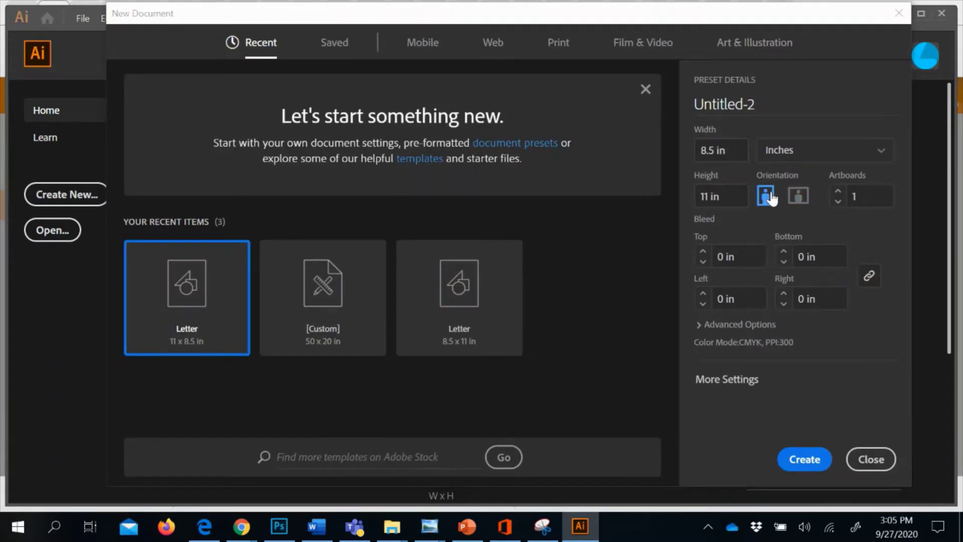
pyautogui.click(804, 458)
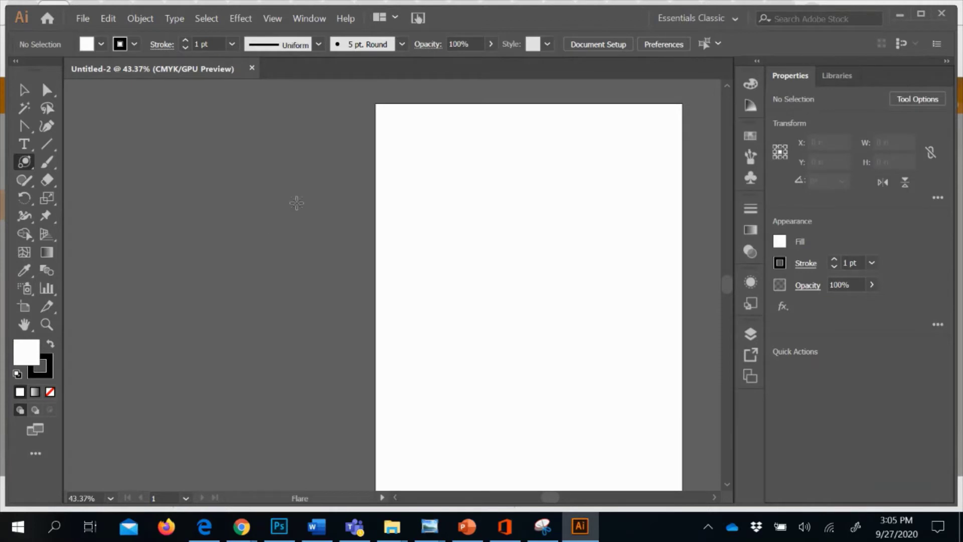
# Step: Place the IMG_4524 sketch photo into the document
pyautogui.click(83, 19)
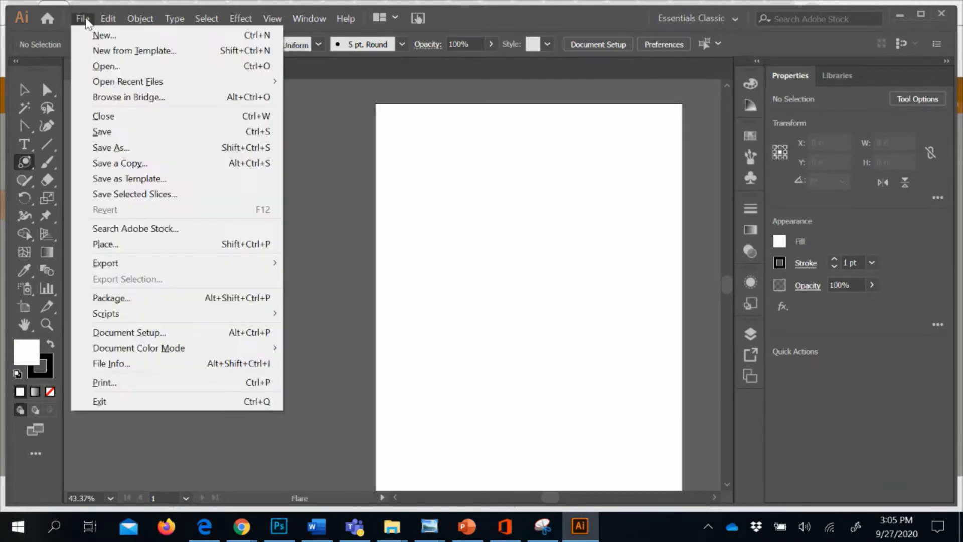
pyautogui.click(92, 244)
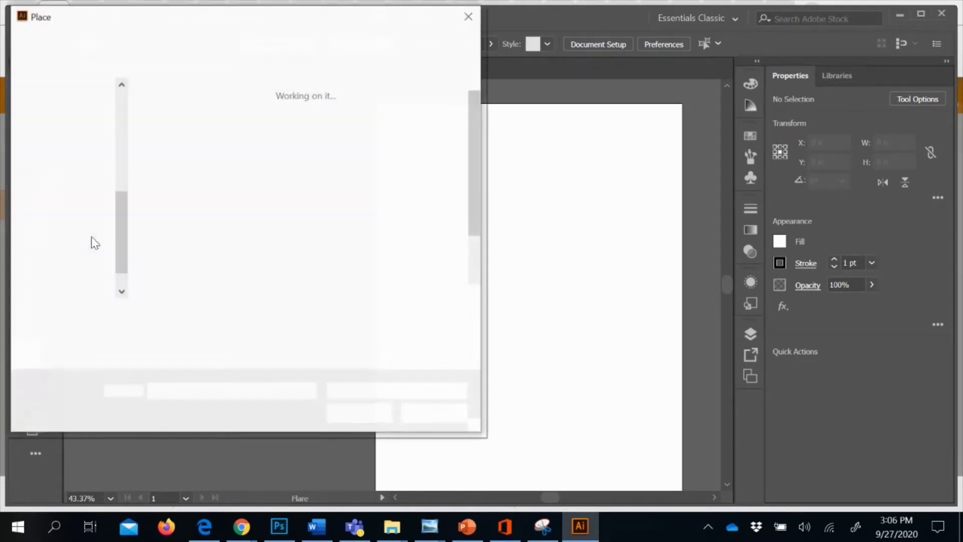
pyautogui.click(210, 239)
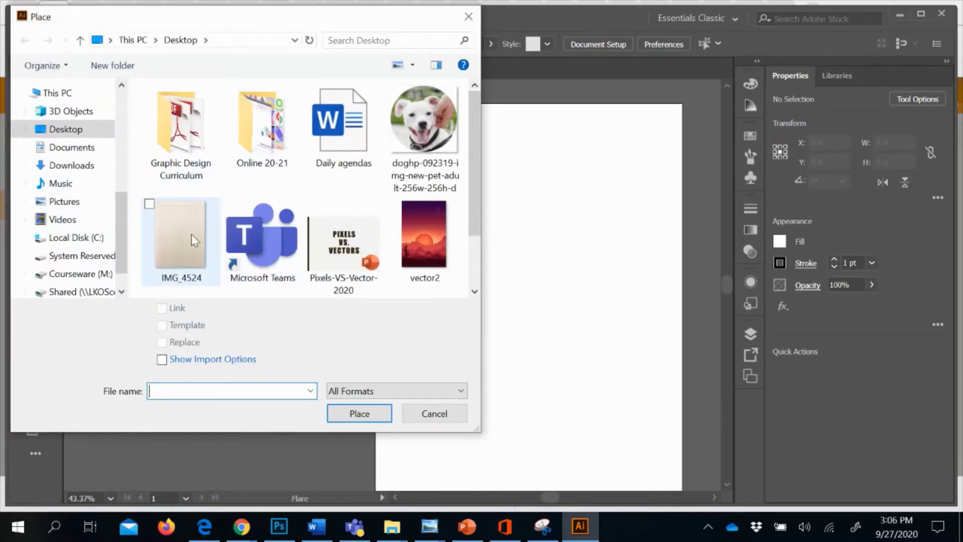
pyautogui.doubleClick(191, 234)
pyautogui.click(167, 160)
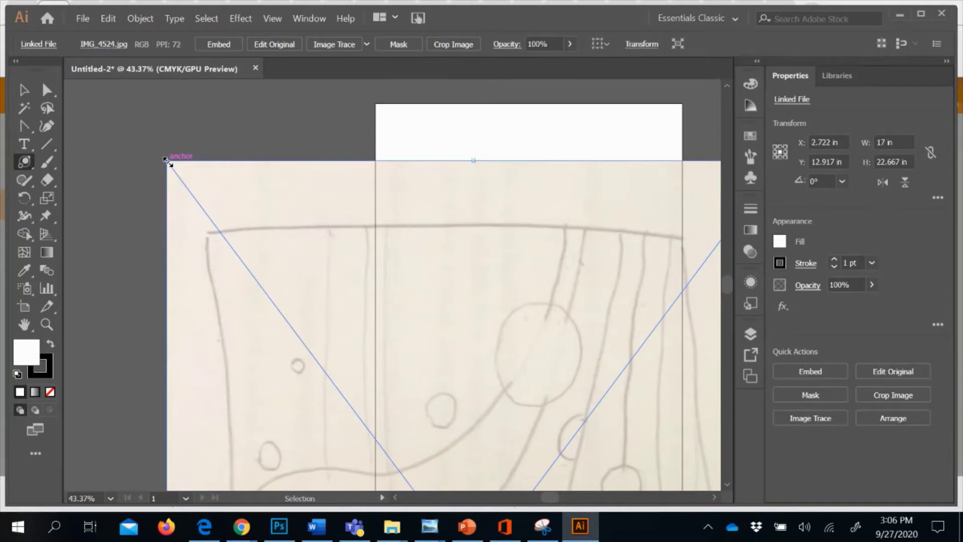
# Step: Scale the placed sketch down proportionally to about 4.65 by 6.2 in
pyautogui.hotkey('ctrl', '-')
pyautogui.hotkey('ctrl', '-')
pyautogui.hotkey('ctrl', '-')
pyautogui.hotkey('ctrl', '-')
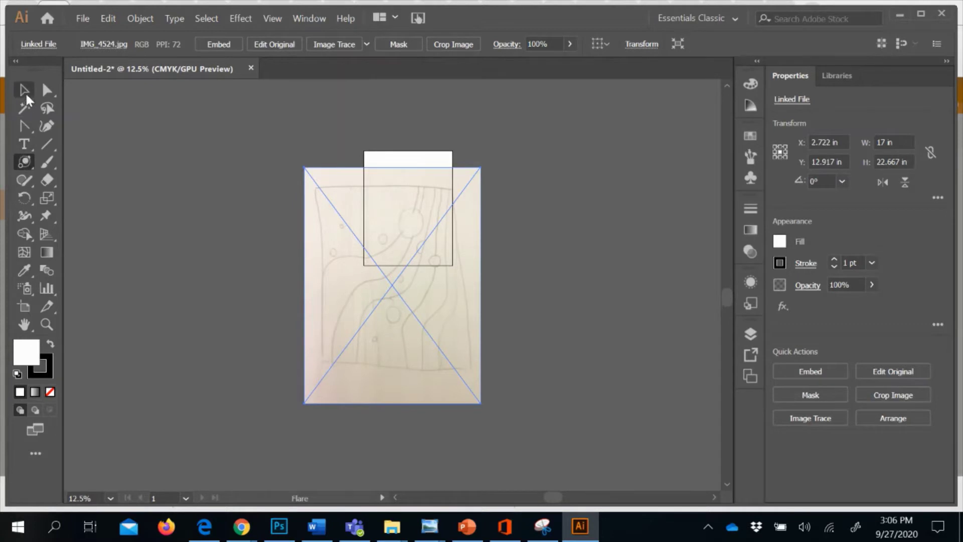
pyautogui.click(25, 94)
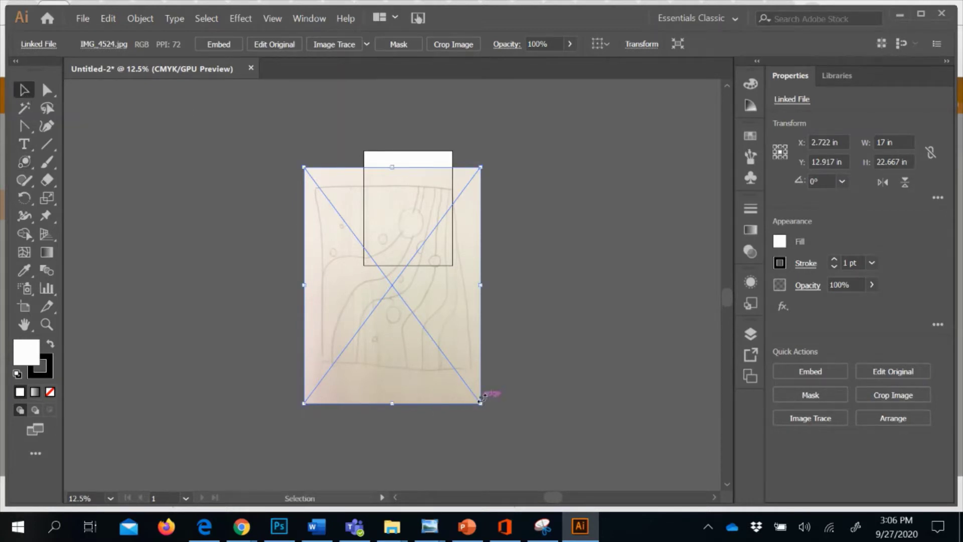
pyautogui.moveTo(480, 400); pyautogui.dragTo(351, 273)
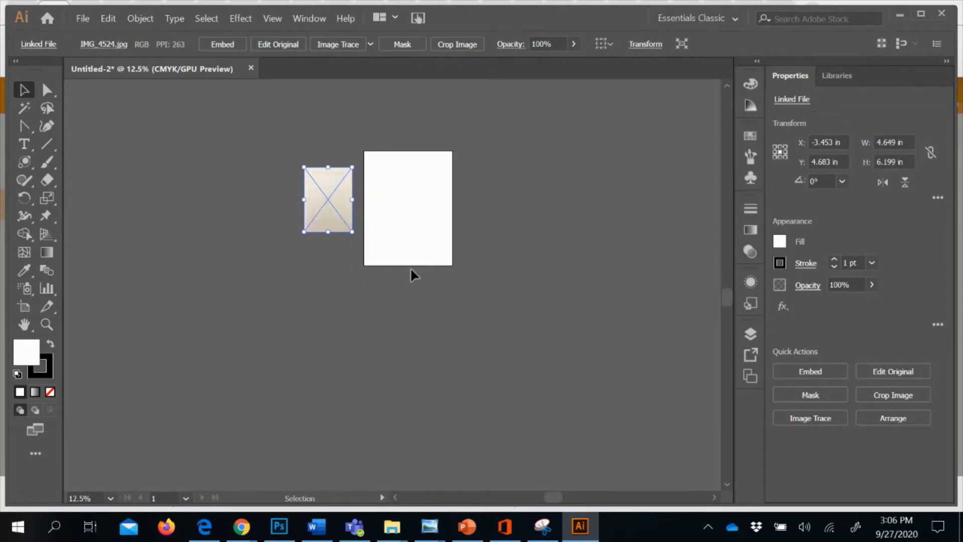
# Step: Move the sketch onto the artboard, aligned with its top-left corner
pyautogui.hotkey('ctrl', '=')
pyautogui.hotkey('ctrl', '=')
pyautogui.hotkey('ctrl', '=')
pyautogui.hotkey('ctrl', '=')
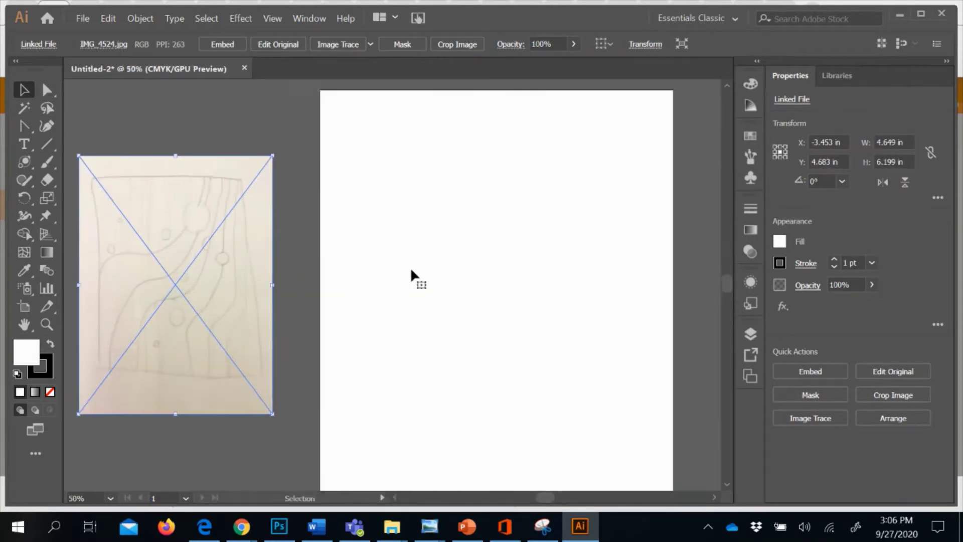
pyautogui.hscroll(-2, 410, 267)
pyautogui.moveTo(280, 254); pyautogui.dragTo(519, 191)
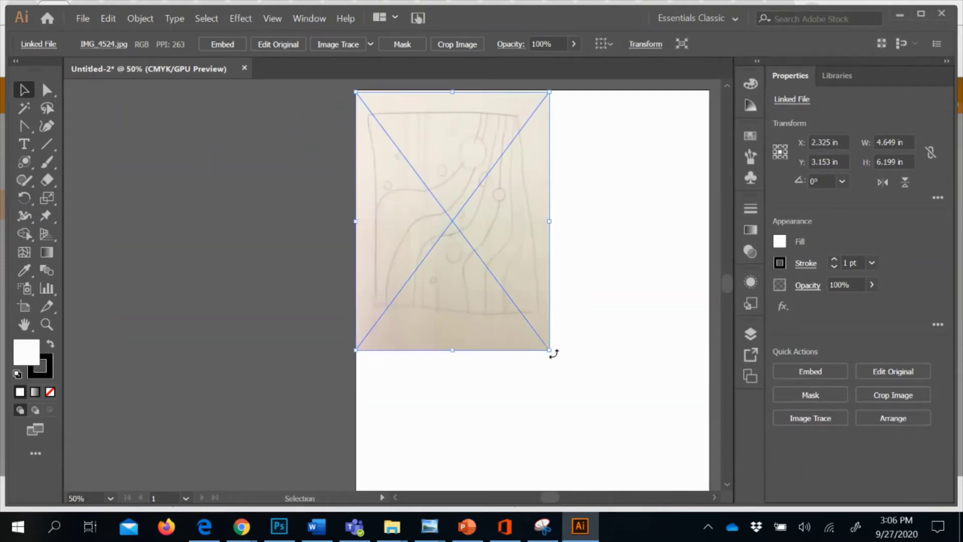
# Step: Enlarge the sketch to about 10.3 by 12.8 in and shift it so the drawing lies over the artboard
pyautogui.moveTo(552, 352); pyautogui.dragTo(596, 390)
pyautogui.hotkey('ctrl', 'z')
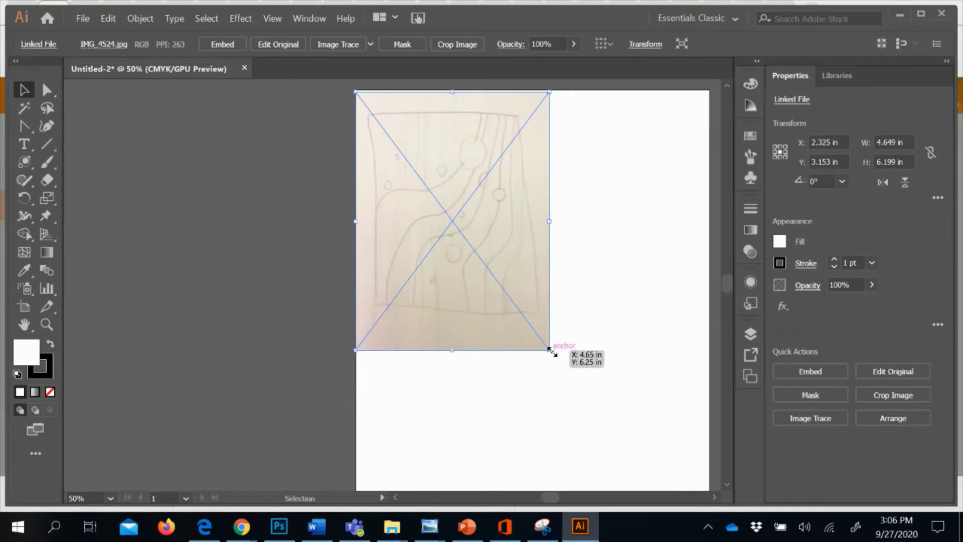
pyautogui.moveTo(552, 351); pyautogui.dragTo(762, 472)
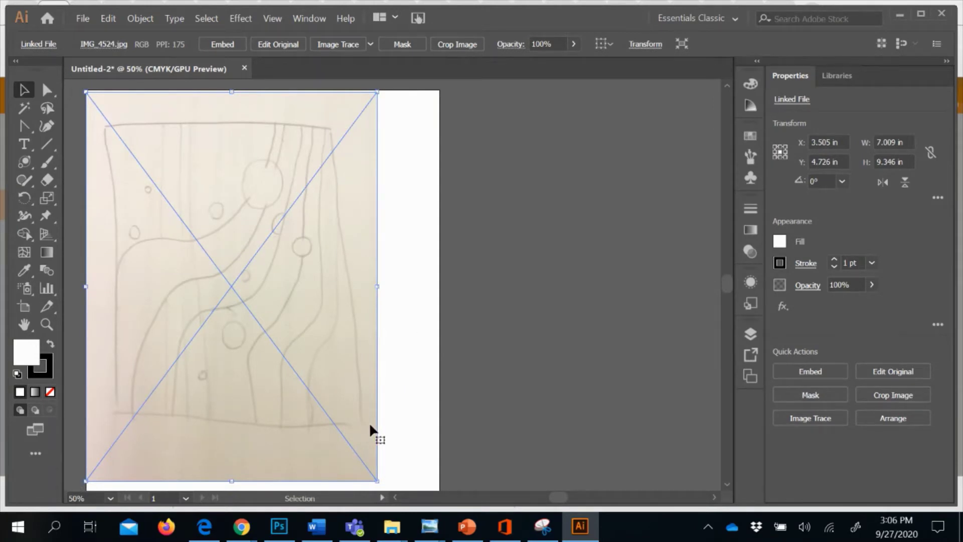
pyautogui.hotkey('ctrl', '-')
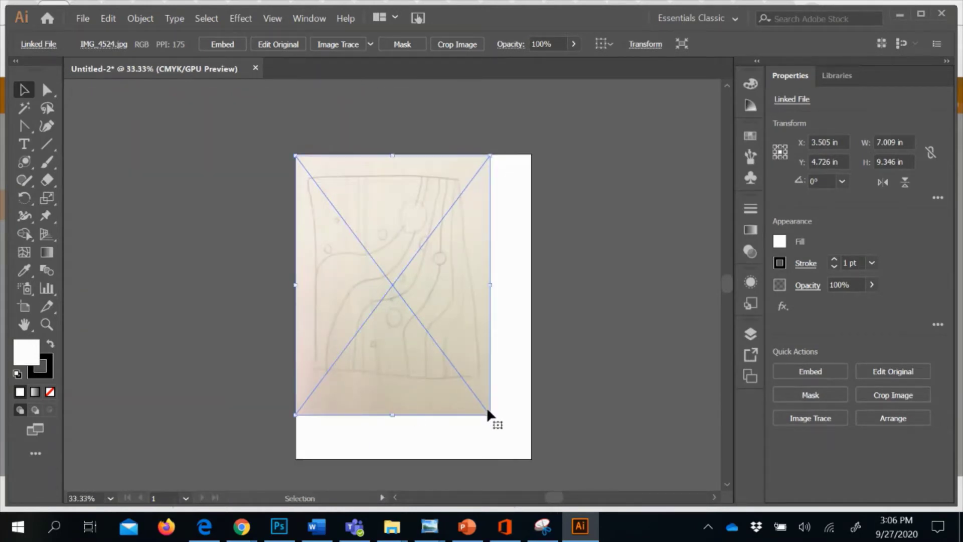
pyautogui.moveTo(488, 412); pyautogui.dragTo(575, 481)
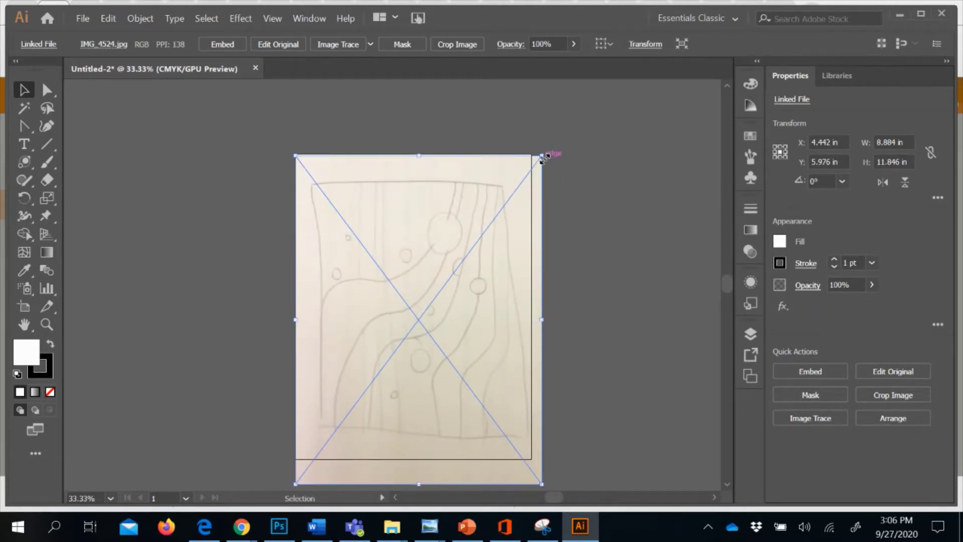
pyautogui.moveTo(545, 153); pyautogui.dragTo(582, 129)
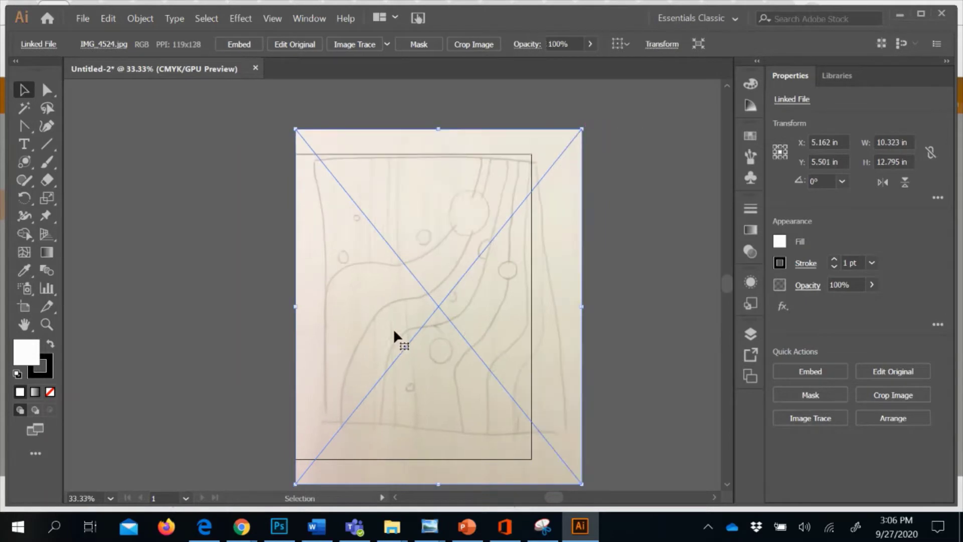
pyautogui.moveTo(394, 331); pyautogui.dragTo(391, 335)
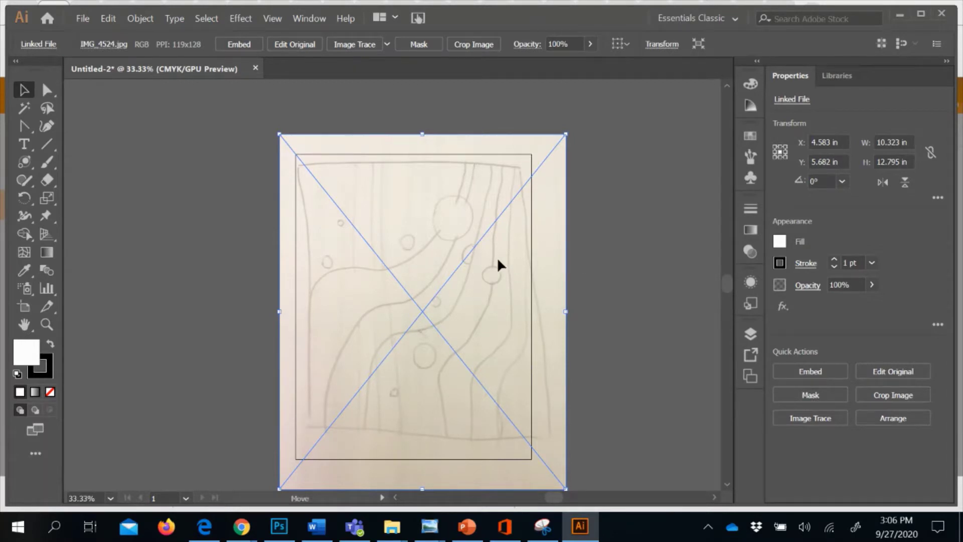
pyautogui.click(601, 231)
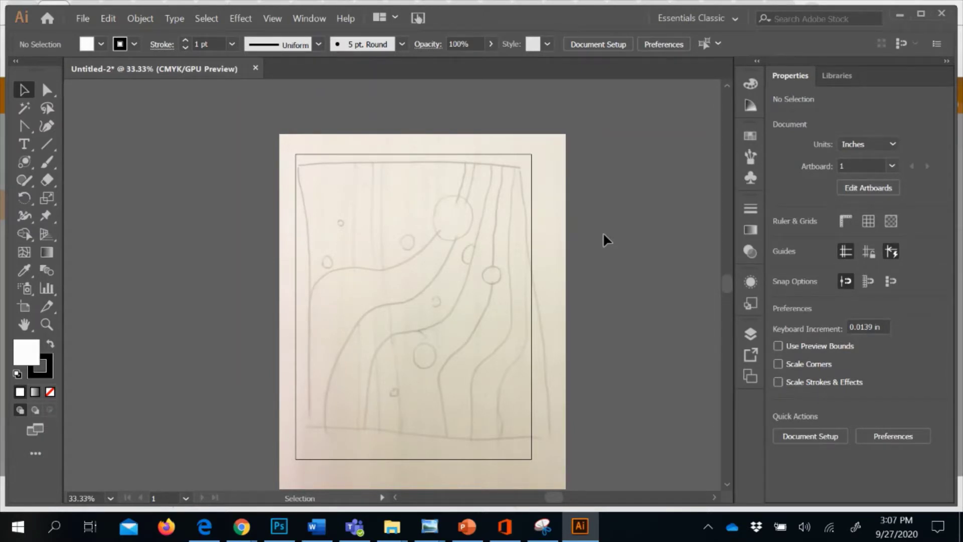
# Step: Regroup Layers with Swatches, Brushes and Symbols and open the layer list
pyautogui.click(747, 338)
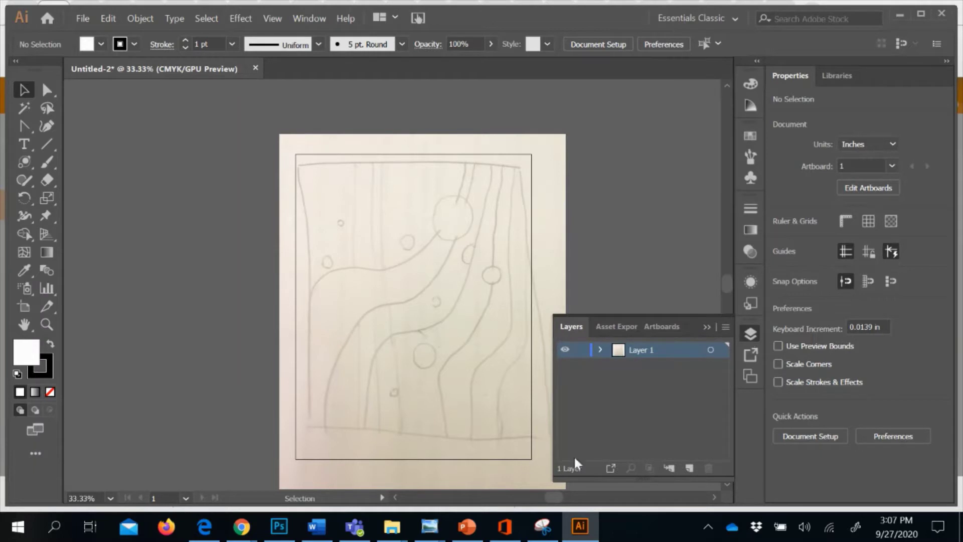
pyautogui.moveTo(691, 324); pyautogui.dragTo(755, 180)
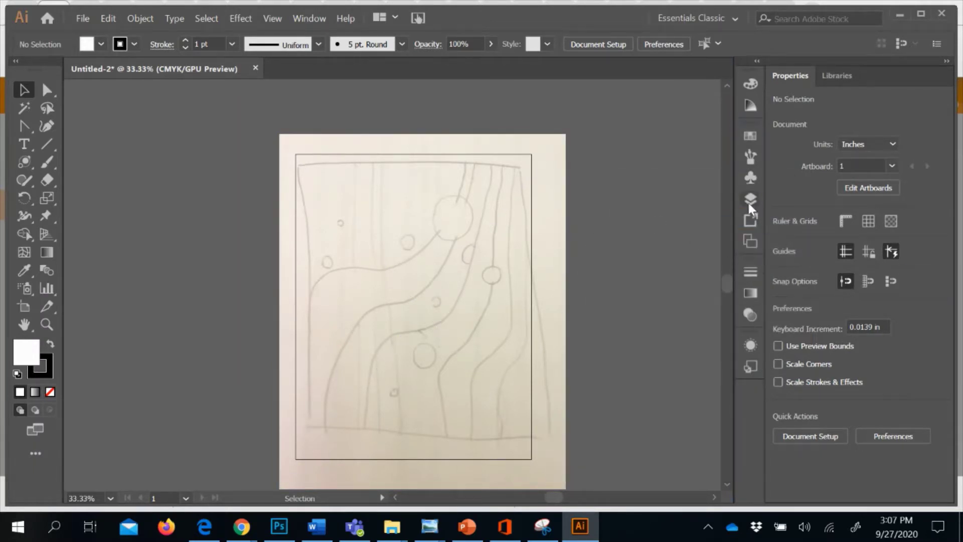
pyautogui.click(749, 200)
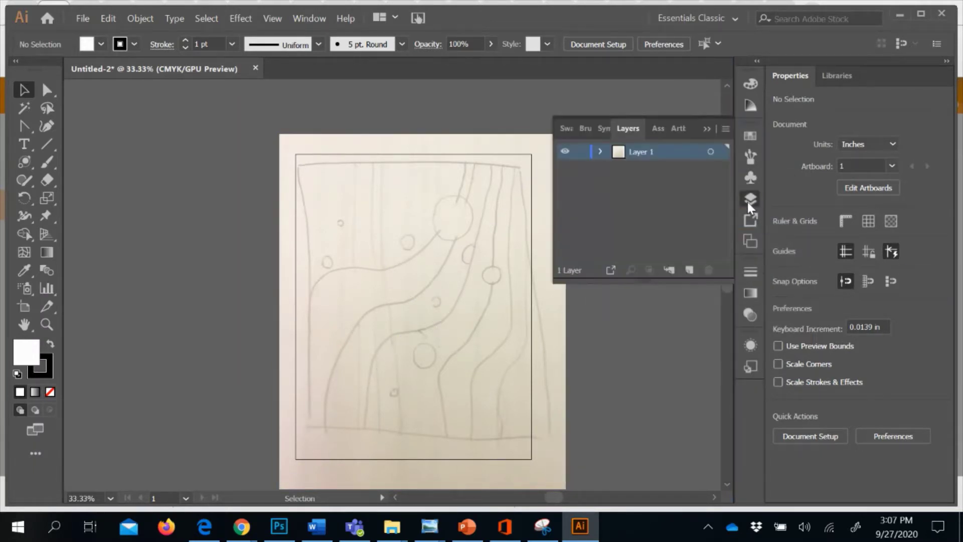
# Step: Lock the sketch layer and add a new layer above it
pyautogui.keyDown('ctrl'); pyautogui.click(564, 153); pyautogui.keyUp('ctrl')
pyautogui.keyDown('ctrl'); pyautogui.click(564, 153); pyautogui.keyUp('ctrl')
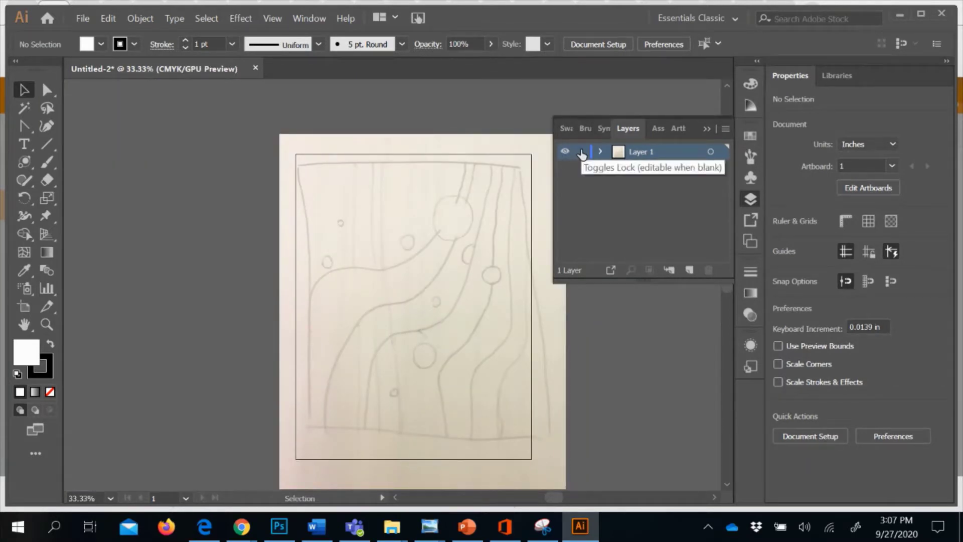
pyautogui.click(581, 152)
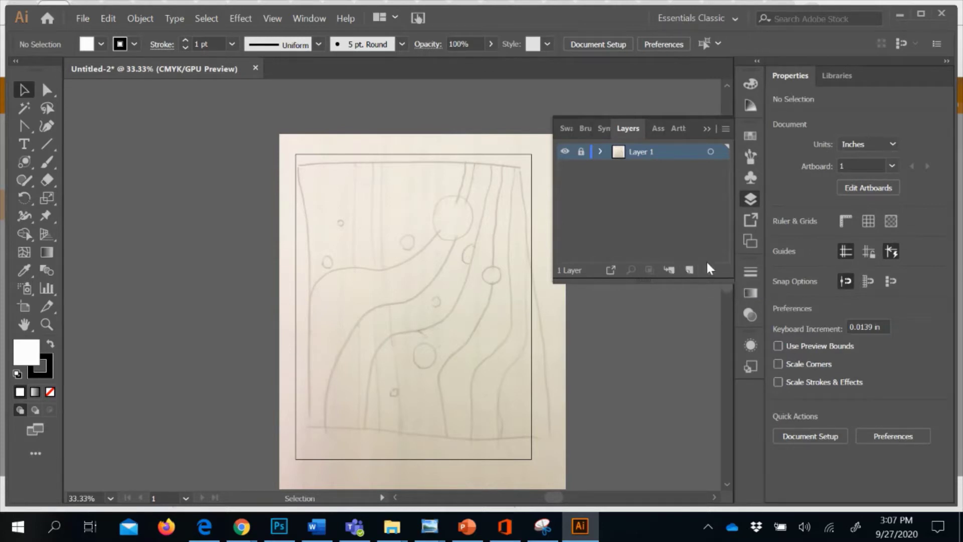
pyautogui.click(690, 270)
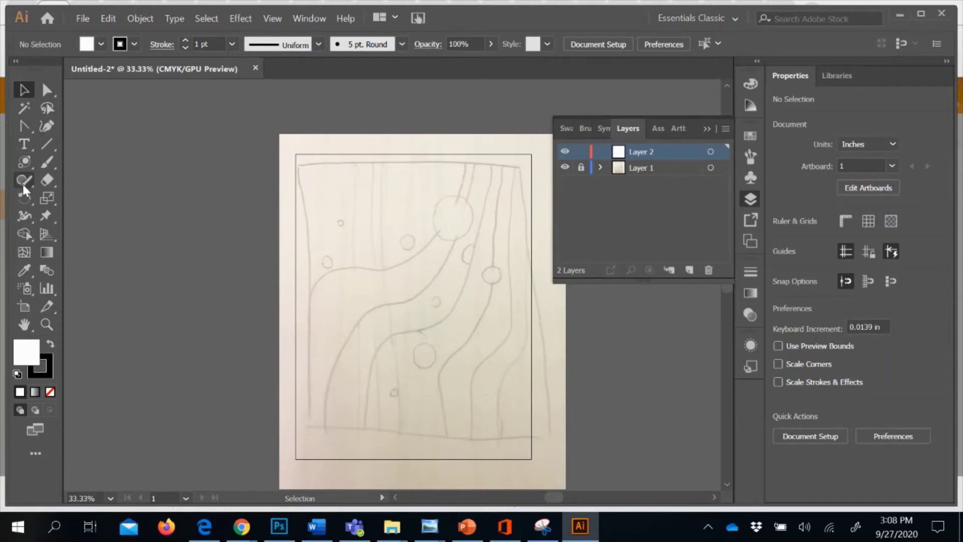
# Step: Draw a rectangle on the new layer that covers the whole artboard, 8.5 by 11 in
pyautogui.click(25, 162)
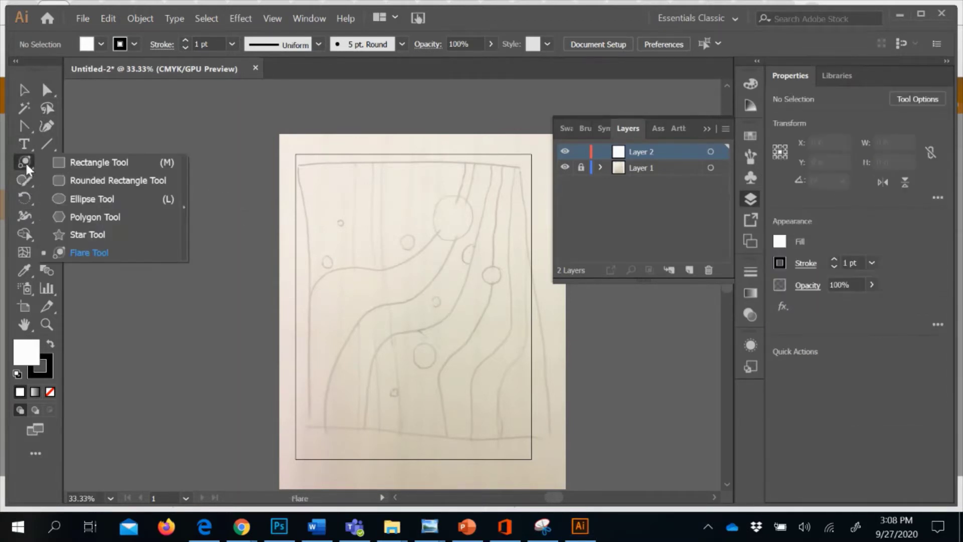
pyautogui.click(70, 161)
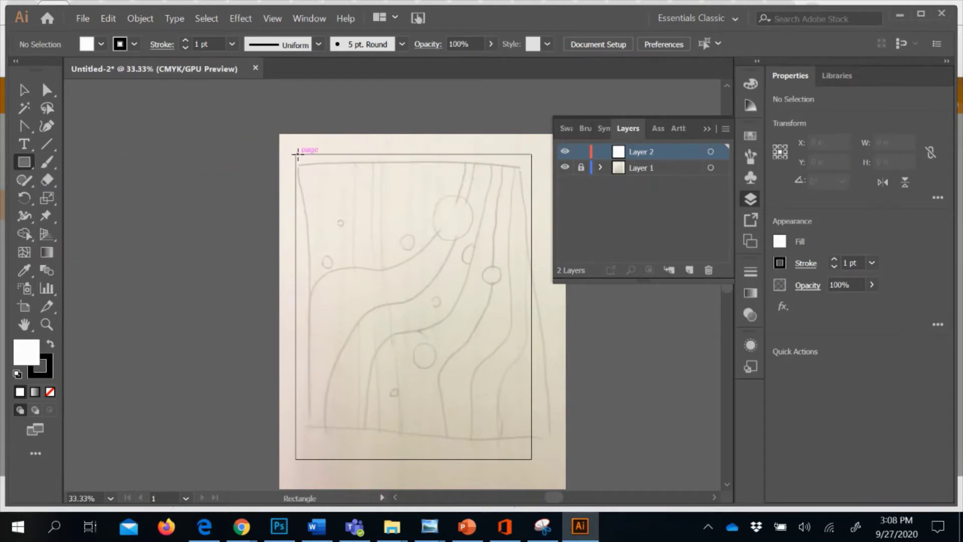
pyautogui.moveTo(298, 155); pyautogui.dragTo(532, 458)
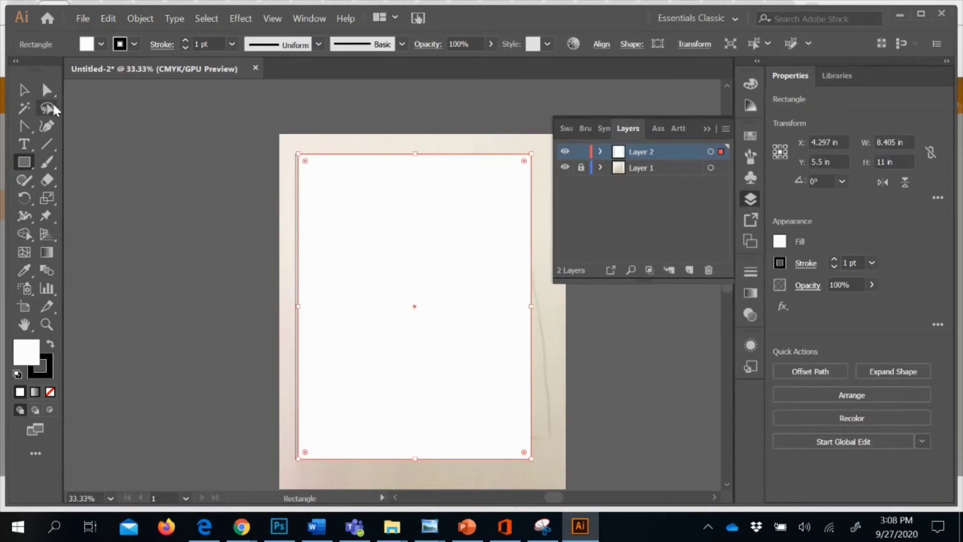
pyautogui.click(23, 90)
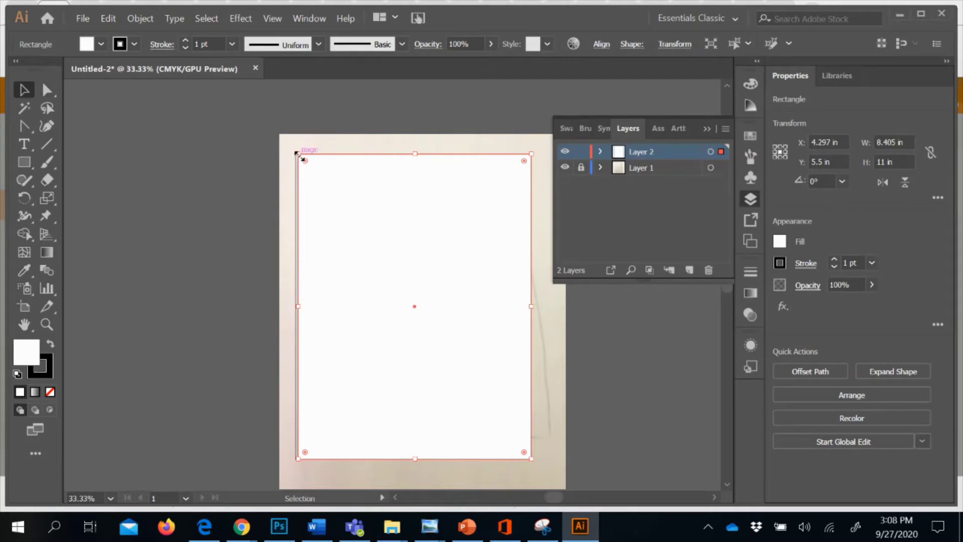
pyautogui.moveTo(296, 157); pyautogui.dragTo(296, 155)
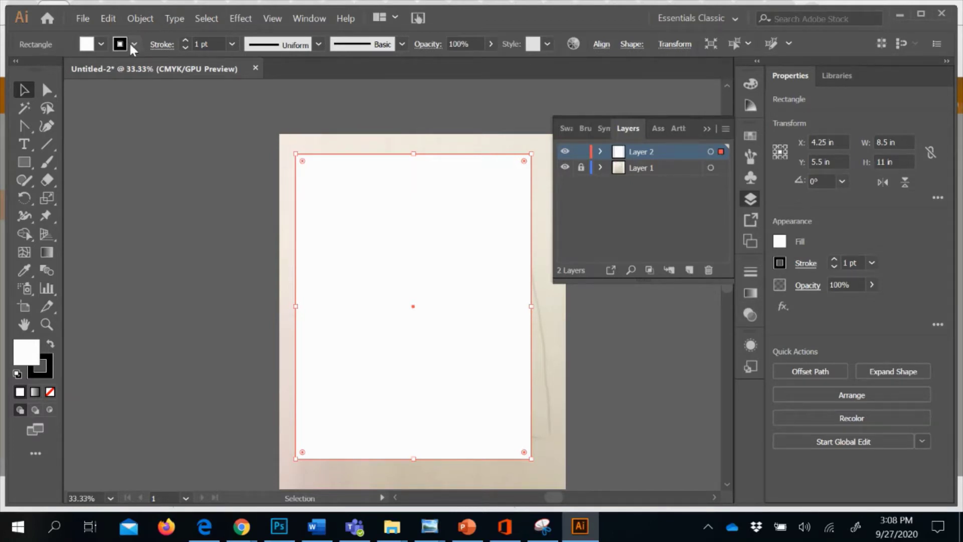
# Step: Set the rectangle's stroke weight to 4 pt and hide its layer
pyautogui.click(185, 41)
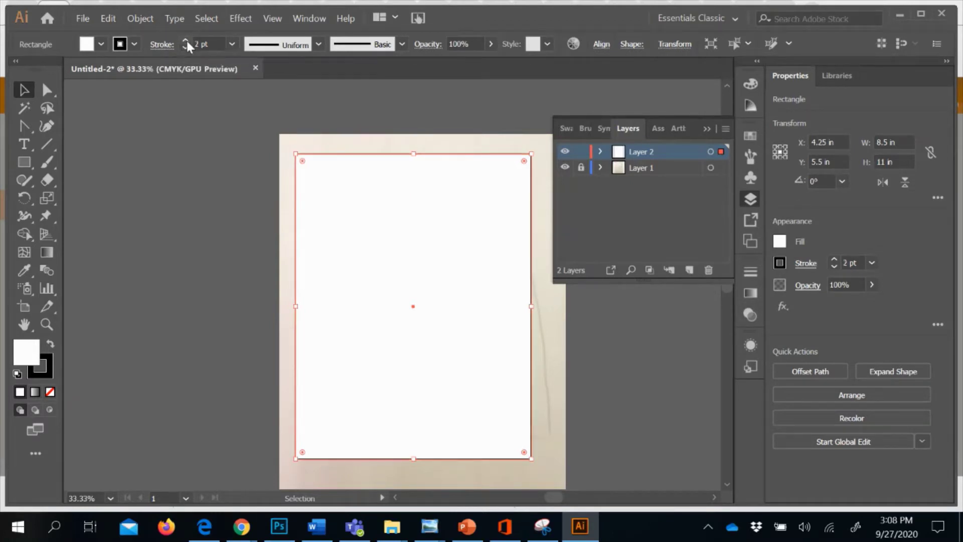
pyautogui.click(185, 41)
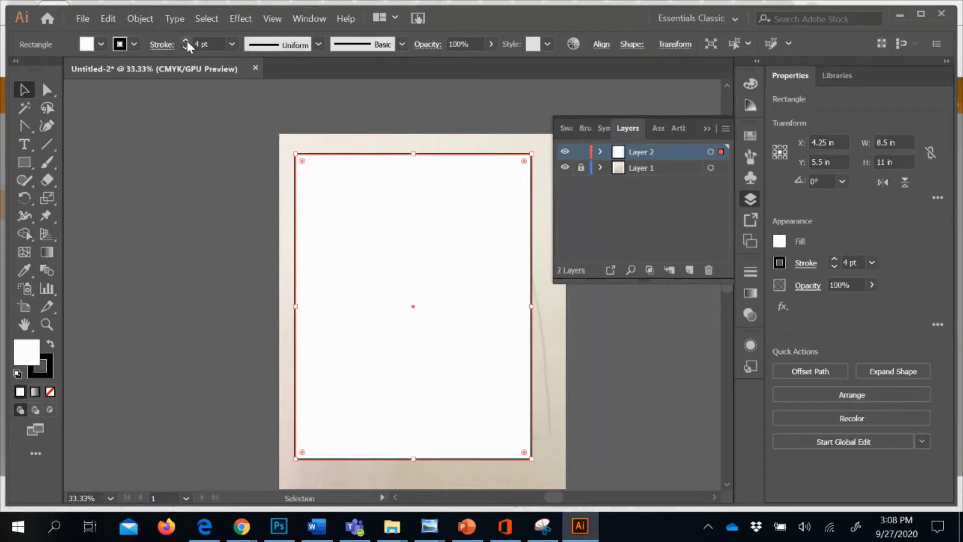
pyautogui.click(157, 147)
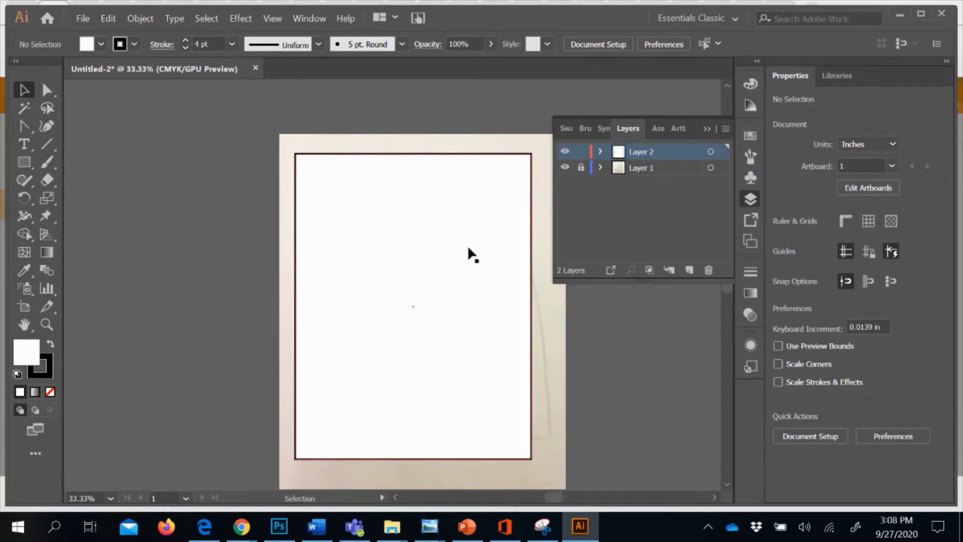
pyautogui.click(565, 152)
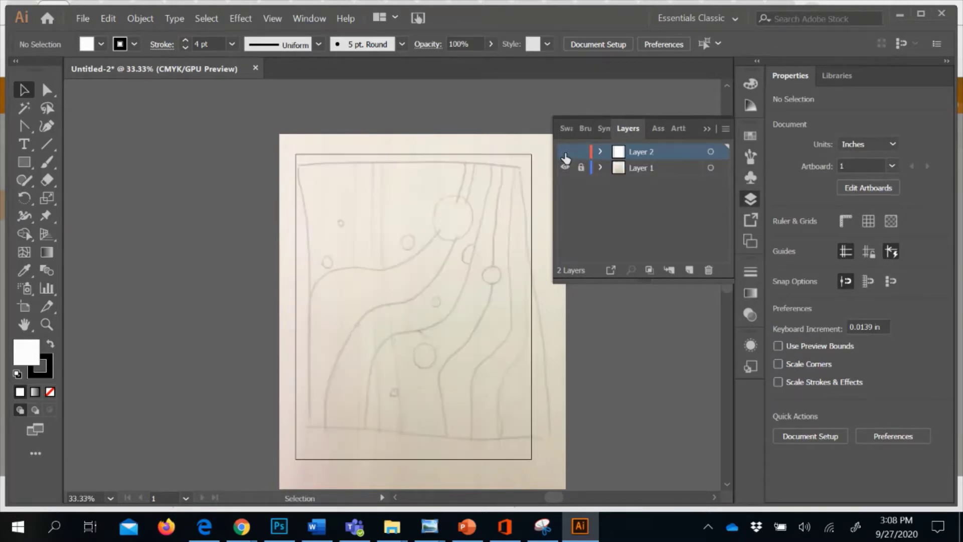
# Step: Add a new layer above the border layer, then show the border layer briefly and hide it again
pyautogui.click(690, 272)
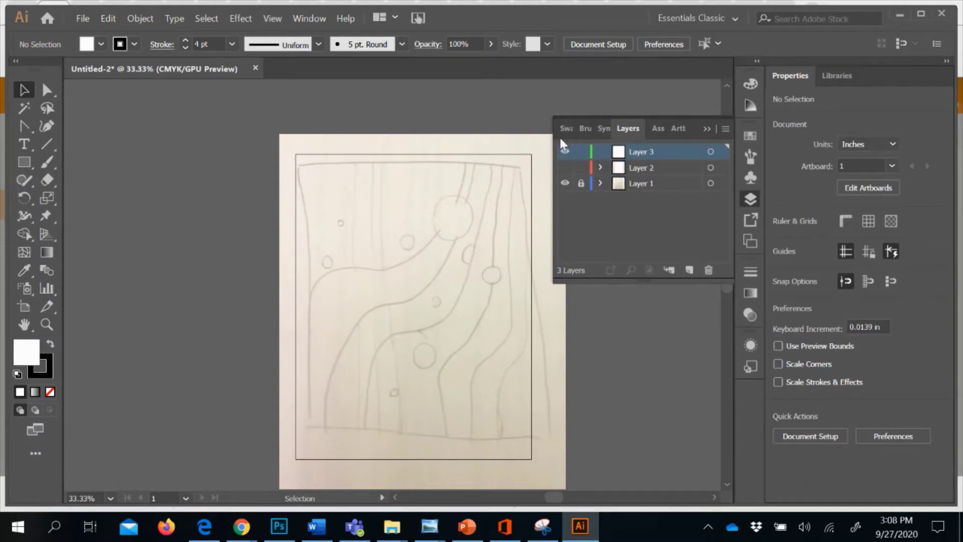
pyautogui.click(565, 167)
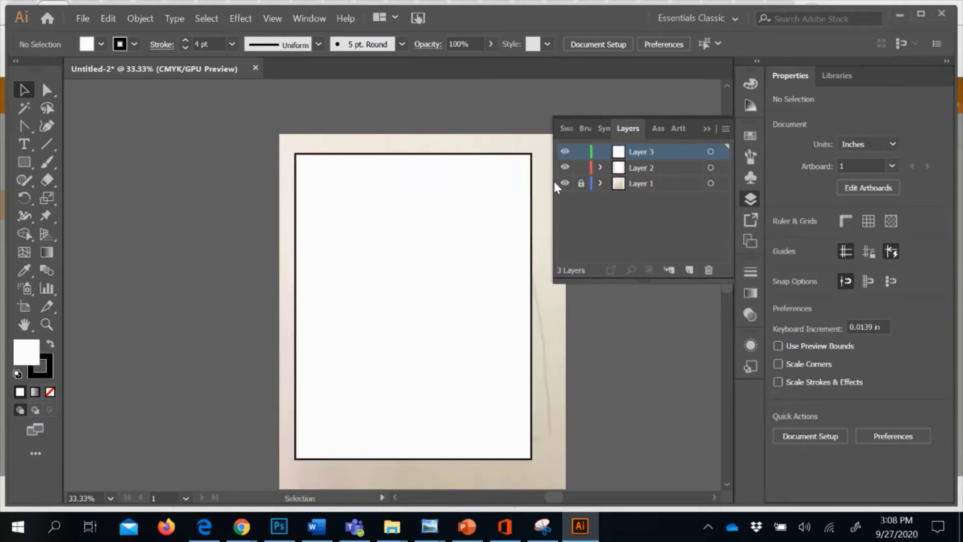
pyautogui.click(564, 168)
pyautogui.click(628, 170)
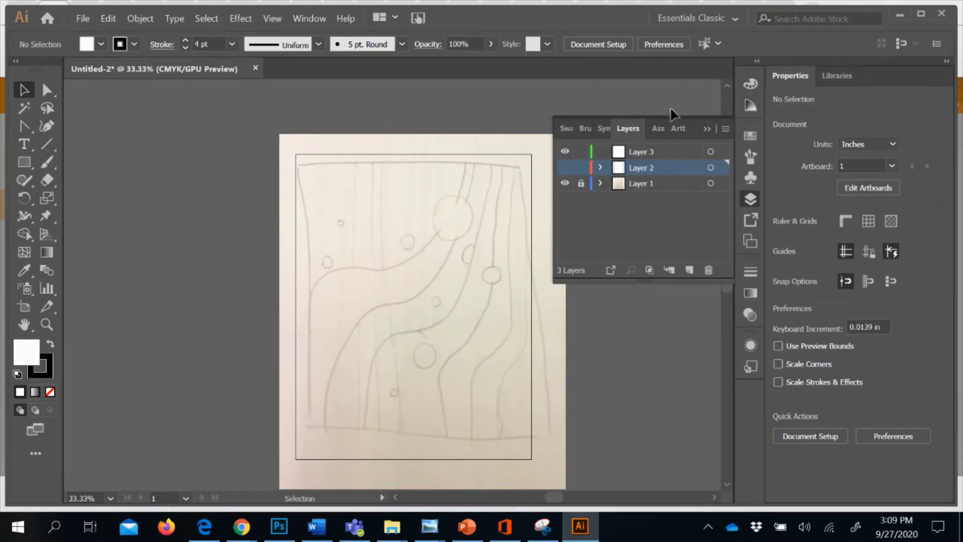
# Step: Draw a circle about 1.68 in wide on Layer 3 and move it over the sketch's largest circle
pyautogui.click(23, 163)
pyautogui.moveTo(20, 165); pyautogui.dragTo(88, 198)
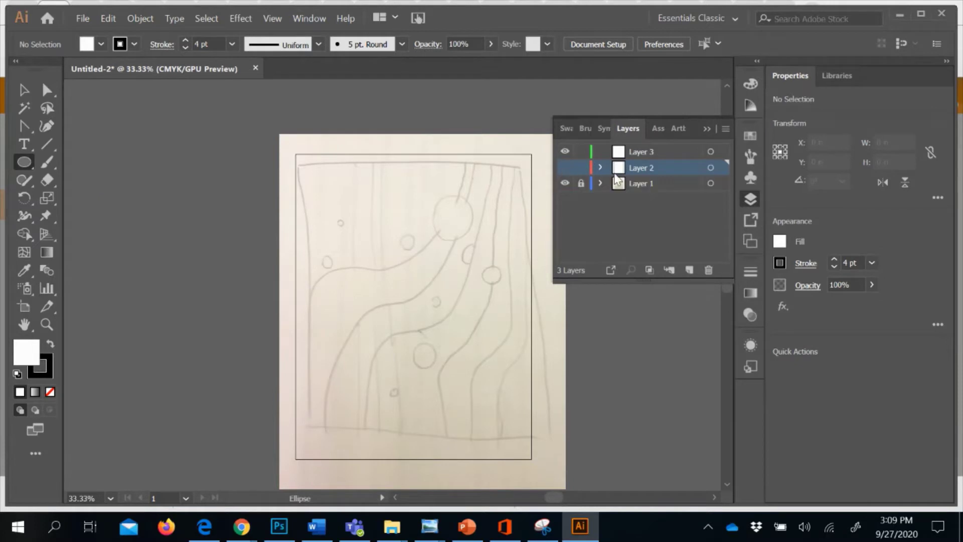
pyautogui.click(645, 152)
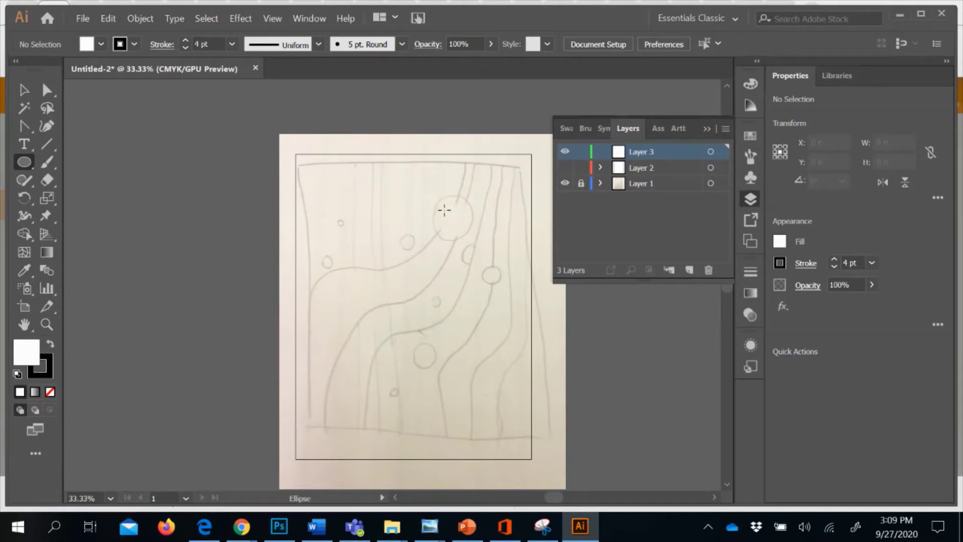
pyautogui.moveTo(432, 204); pyautogui.dragTo(480, 251)
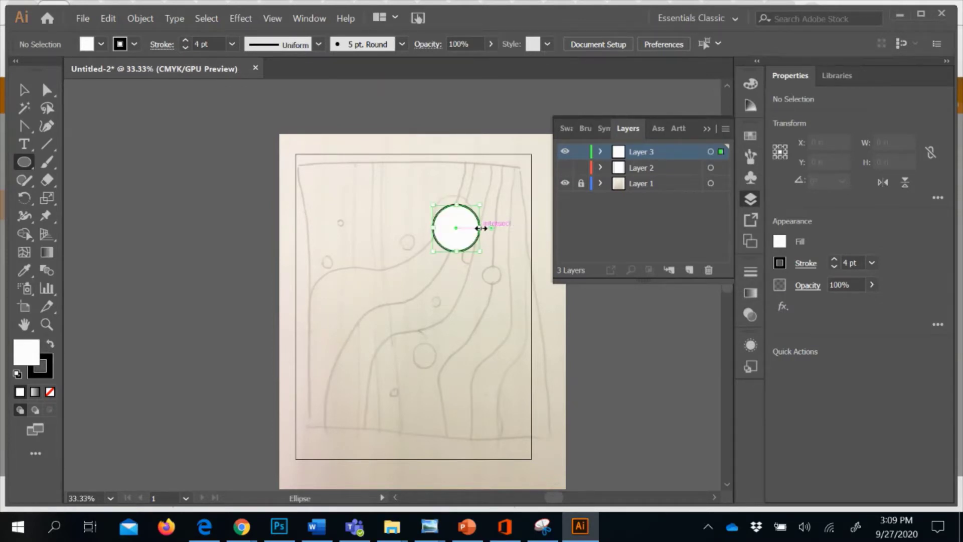
pyautogui.click(24, 91)
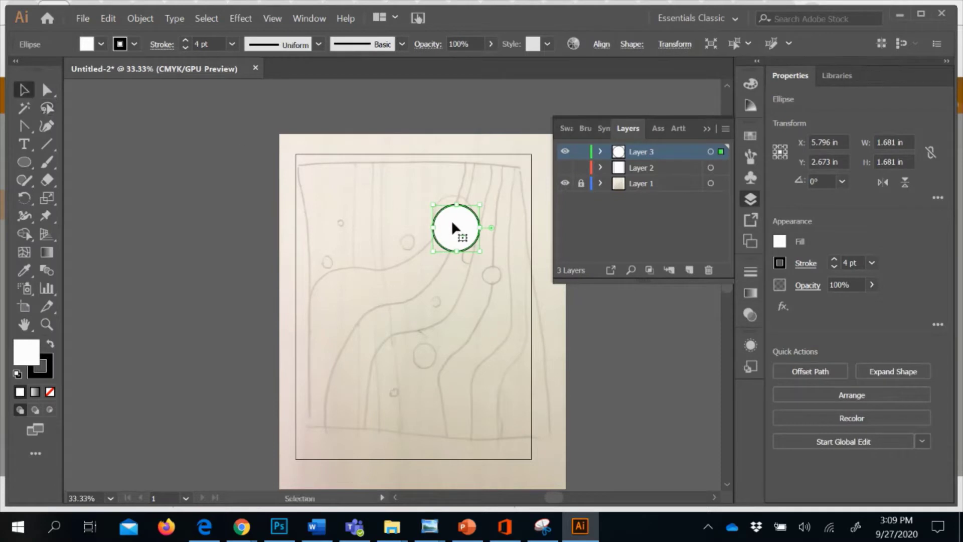
pyautogui.moveTo(453, 222); pyautogui.dragTo(448, 212)
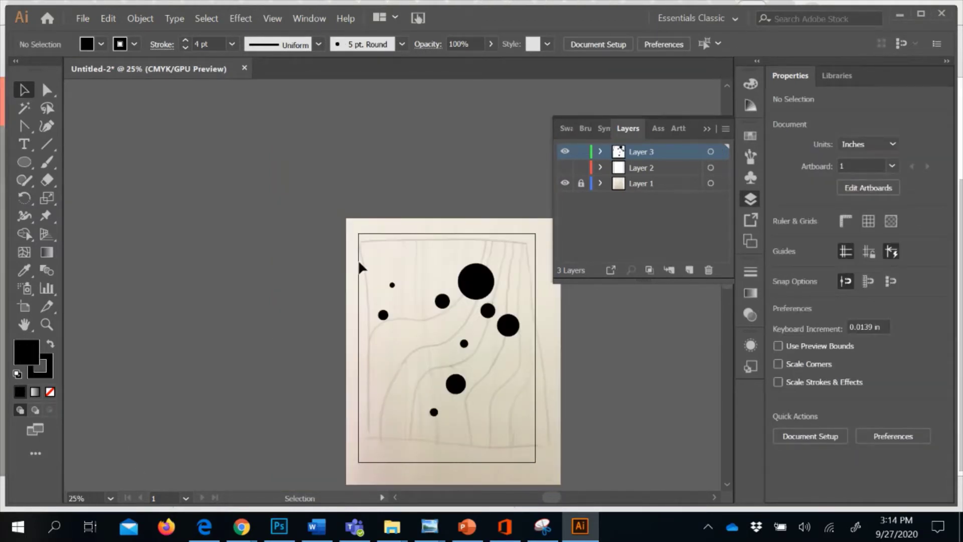
# Step: Examine the individual ellipses inside Layer 3, toggle the visibility of some, and collapse the layer again
pyautogui.click(600, 152)
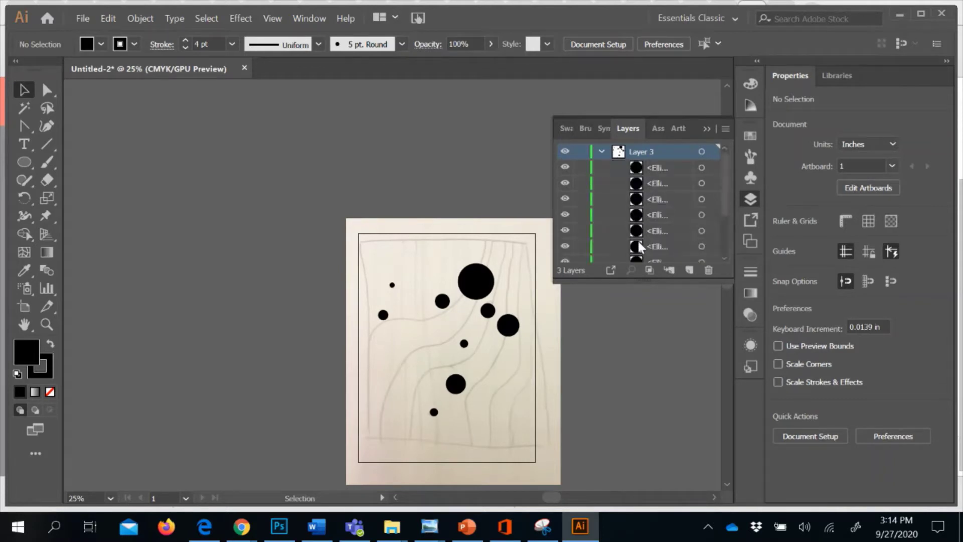
pyautogui.scroll(-3, 646, 203)
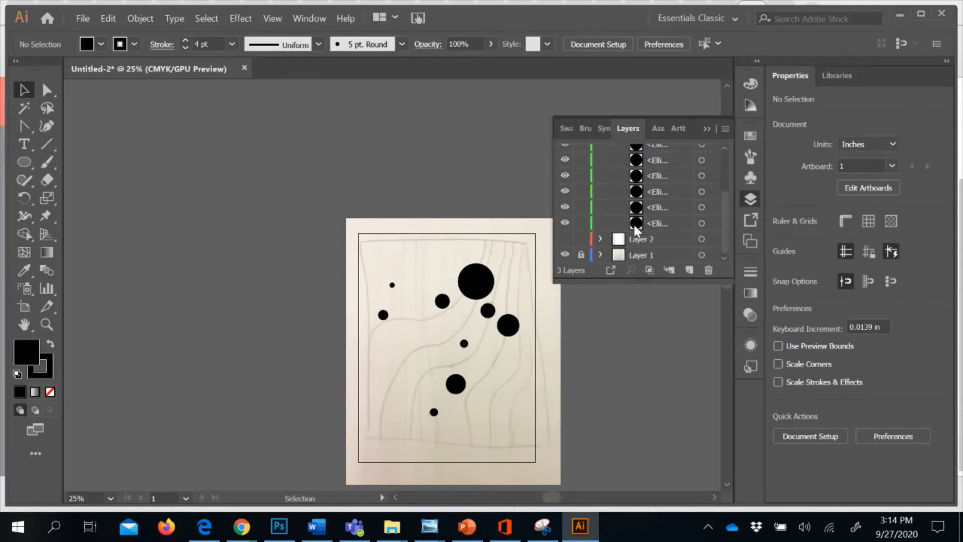
pyautogui.scroll(3, 643, 176)
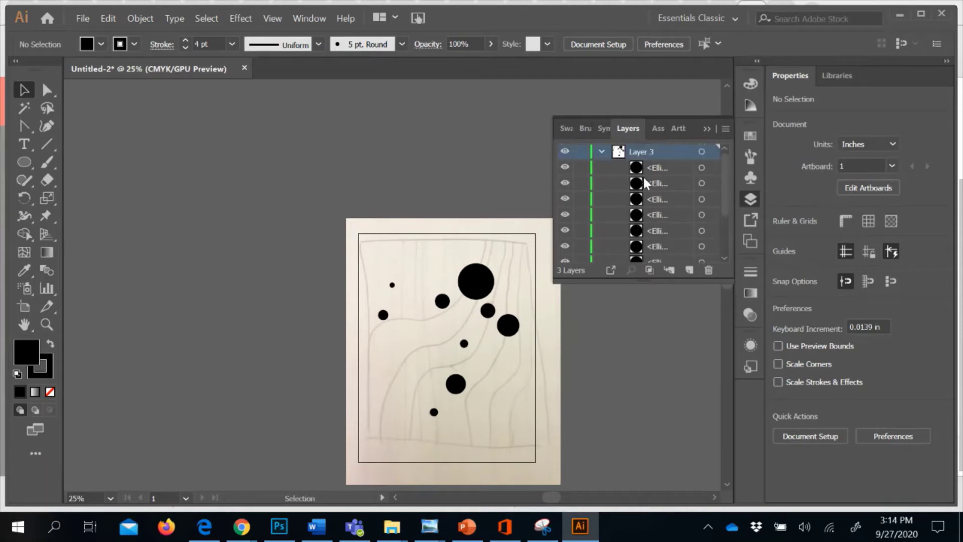
pyautogui.click(566, 199)
pyautogui.click(566, 199)
pyautogui.click(565, 184)
pyautogui.click(601, 151)
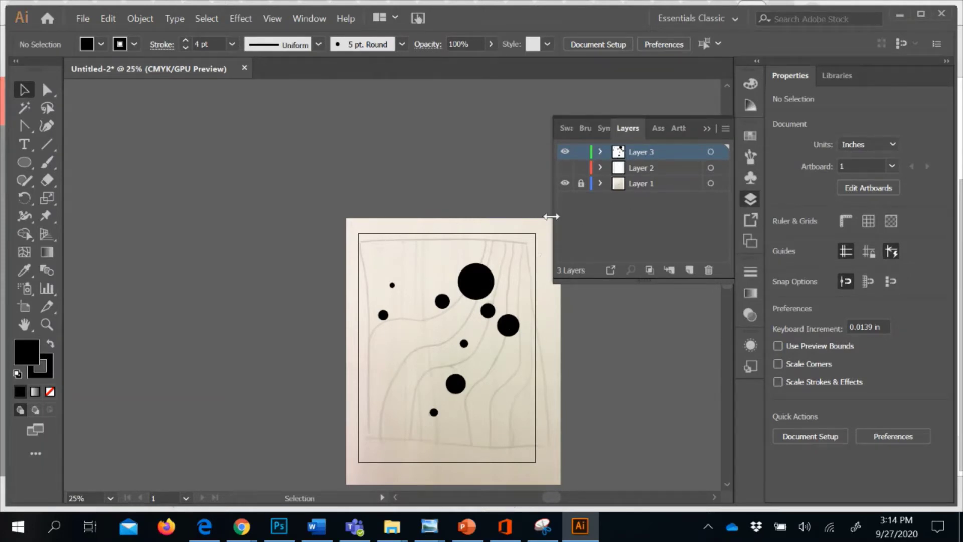
pyautogui.click(601, 151)
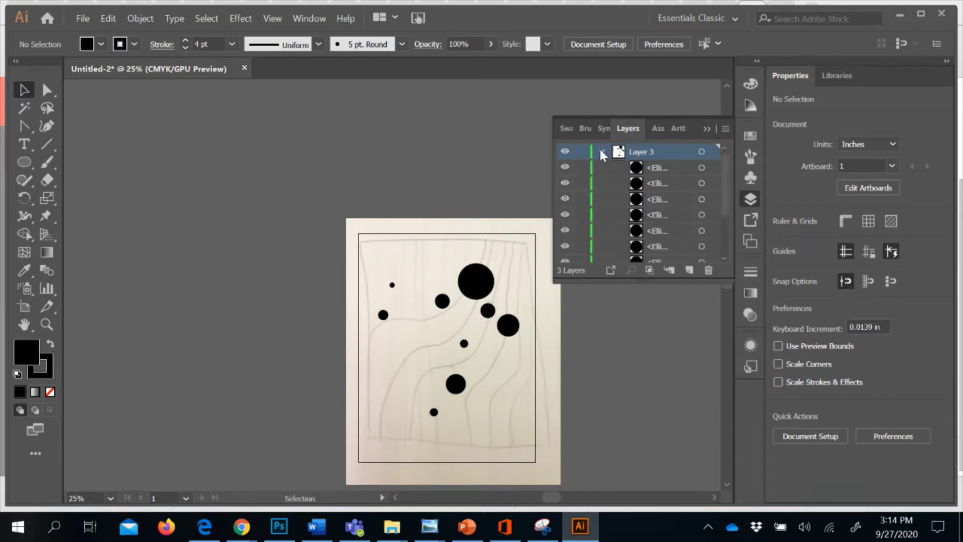
pyautogui.click(600, 151)
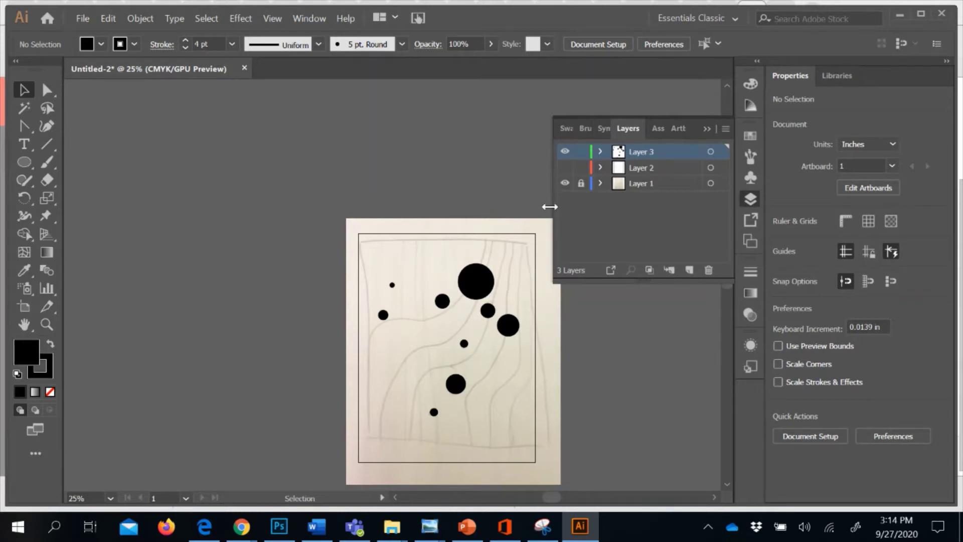
# Step: Add another new layer on top, rename Layer 3 as Circles, and make the new layer active
pyautogui.click(689, 270)
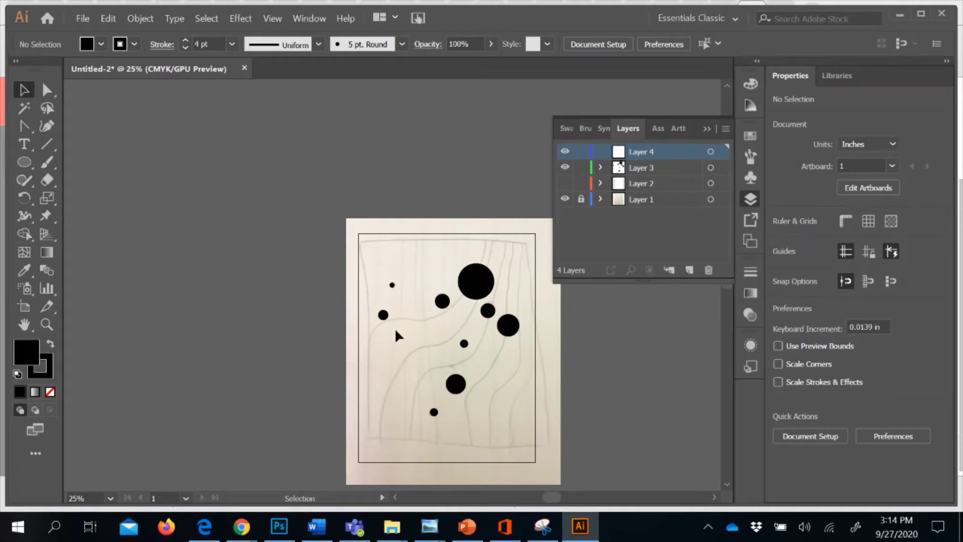
pyautogui.click(643, 163)
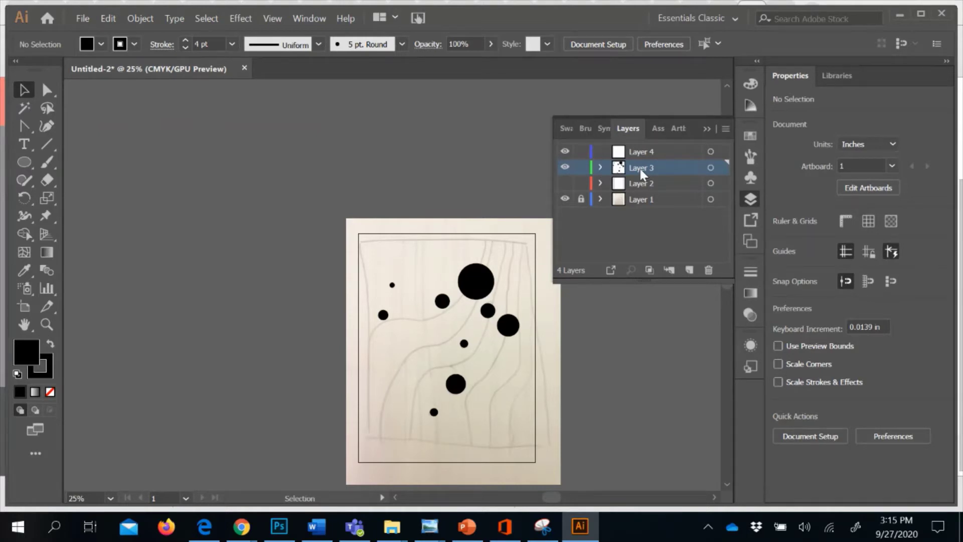
pyautogui.doubleClick(639, 166)
pyautogui.write('Circles')
pyautogui.press('Return')
pyautogui.click(654, 156)
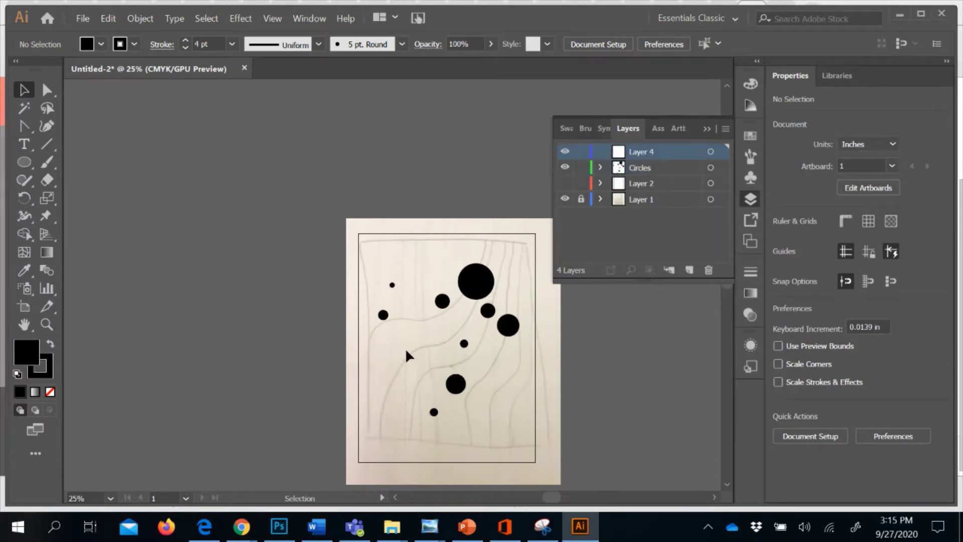
# Step: Draw a vertical black bar about 0.7 by 10.59 in down to the artboard's lower edge on Layer 4 and select it
pyautogui.moveTo(24, 166); pyautogui.dragTo(53, 165)
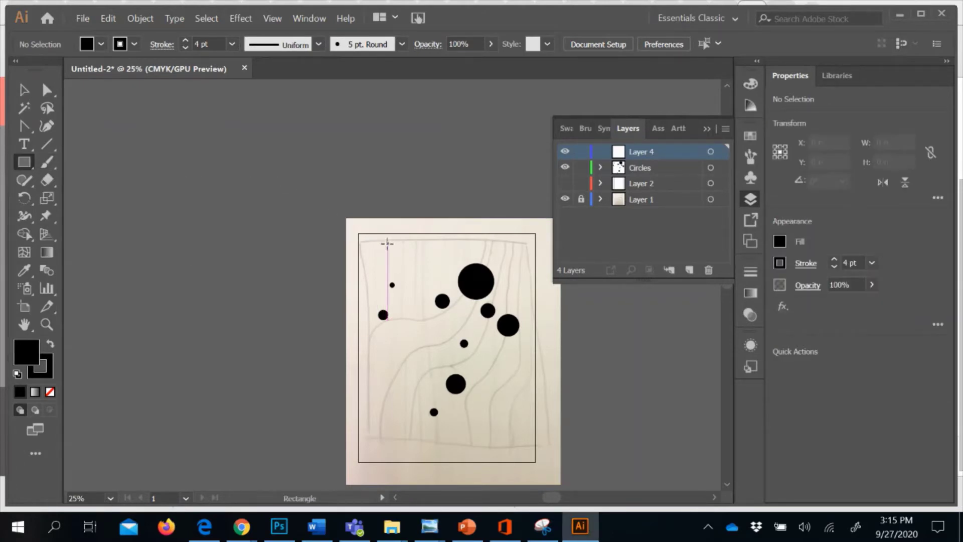
pyautogui.moveTo(398, 243); pyautogui.dragTo(412, 461)
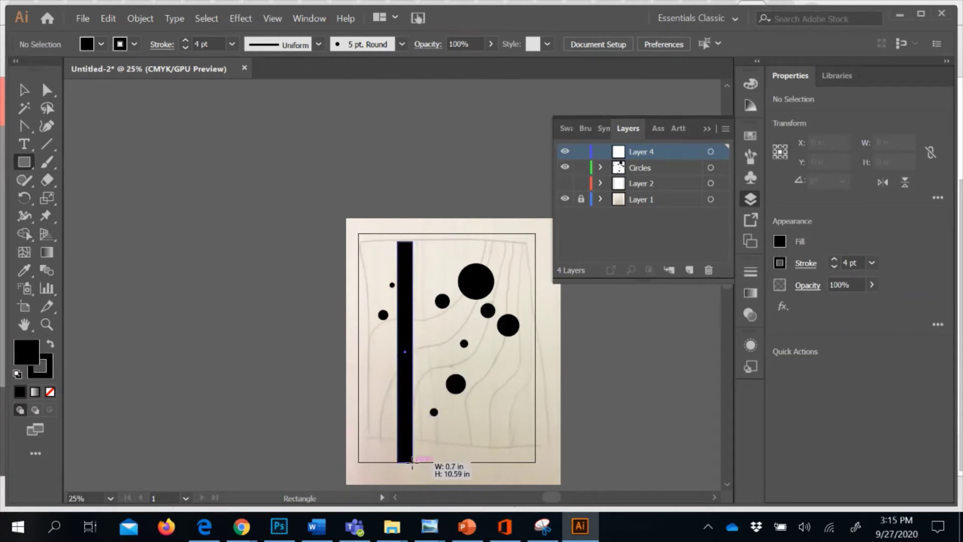
pyautogui.moveTo(406, 239); pyautogui.dragTo(409, 242)
pyautogui.hotkey('ctrl', 'shift', 'a')
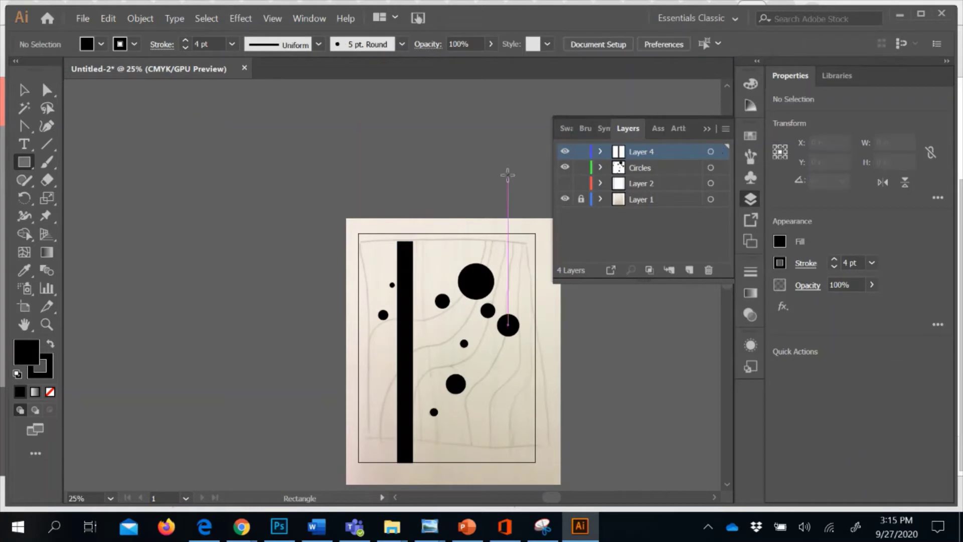
pyautogui.click(24, 89)
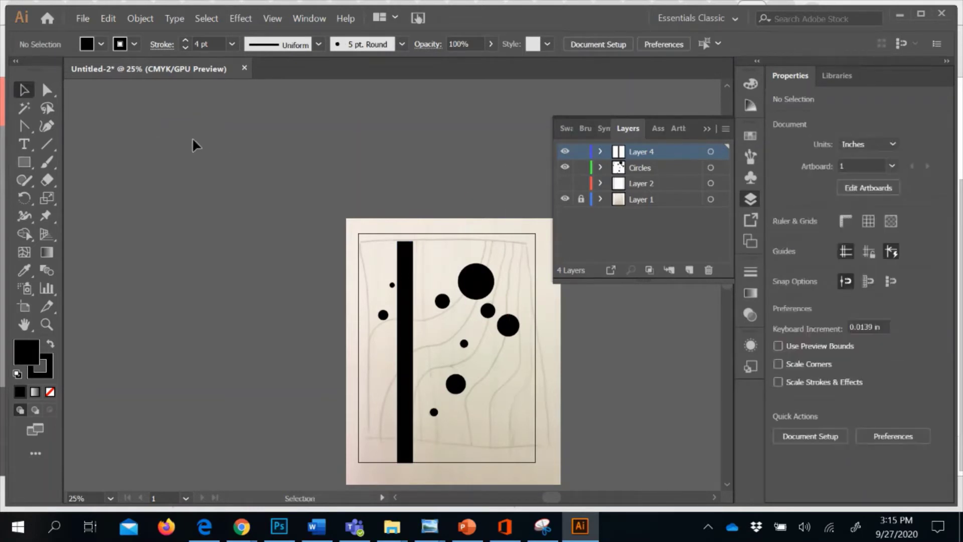
pyautogui.click(408, 257)
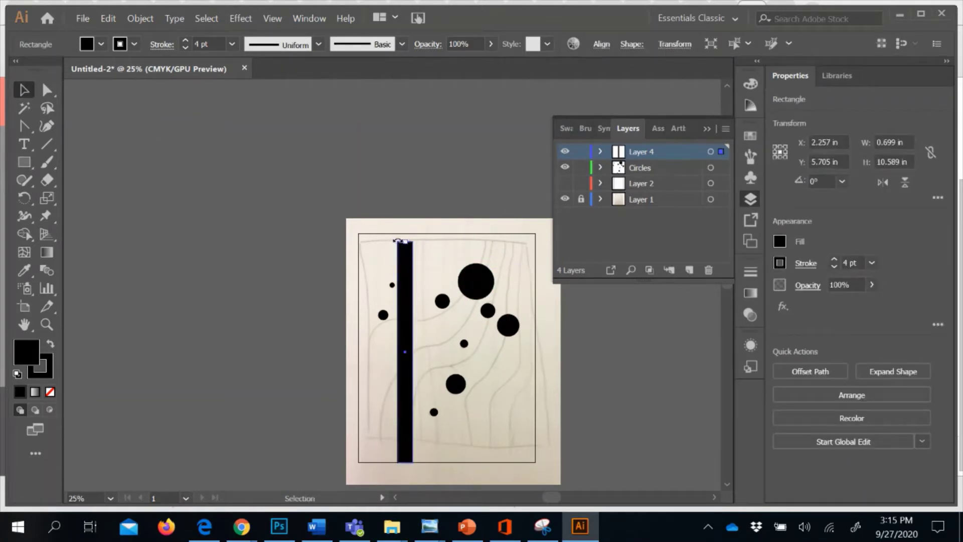
pyautogui.moveTo(399, 241); pyautogui.dragTo(400, 233)
pyautogui.press('a')
pyautogui.hotkey('ctrl', 'z')
# Step: Stretch the bar's upper end to the artboard's top edge, making it 11 in high, and check both ends
pyautogui.hotkey('ctrl', '=')
pyautogui.hotkey('ctrl', '=')
pyautogui.hotkey('ctrl', '=')
pyautogui.scroll(5, 397, 234)
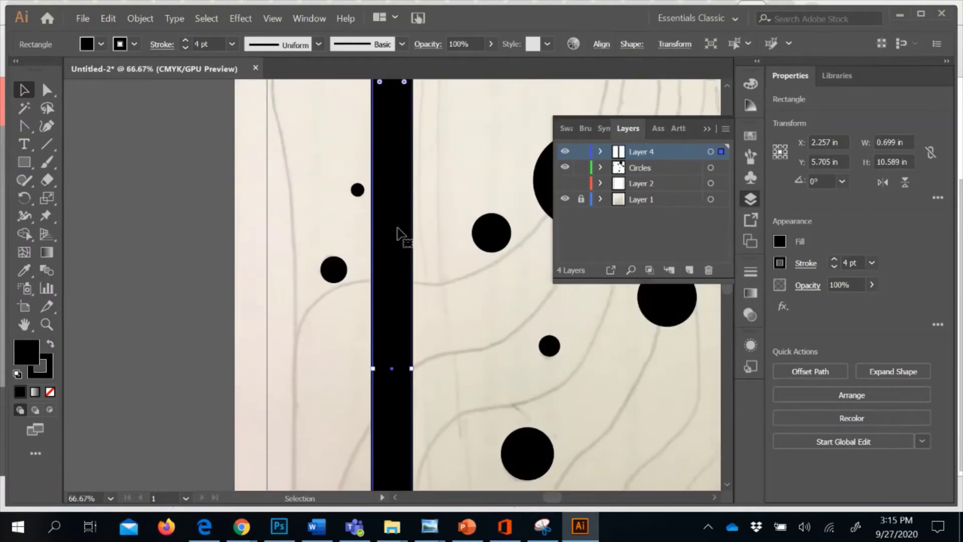
pyautogui.rightClick(396, 229)
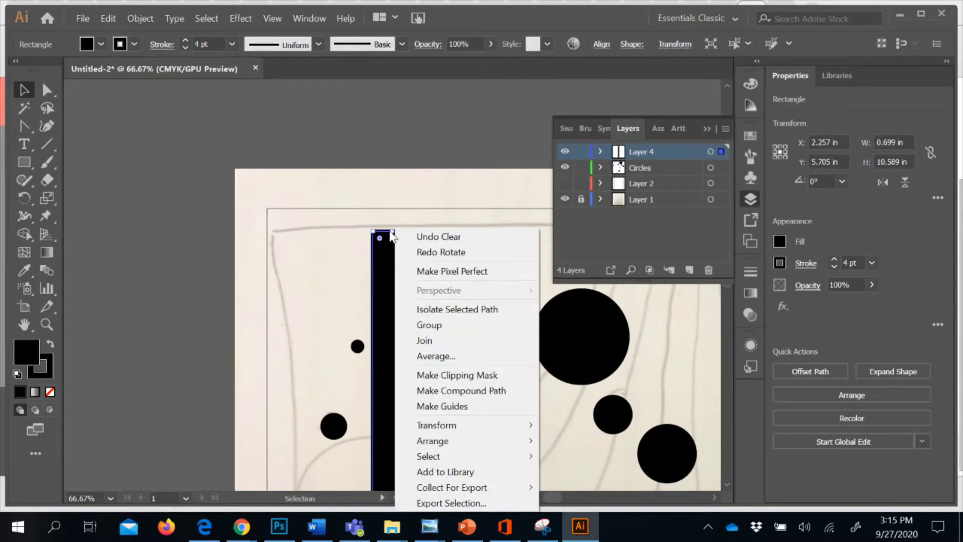
pyautogui.click(391, 231)
pyautogui.moveTo(391, 232); pyautogui.dragTo(391, 207)
pyautogui.scroll(-9, 386, 301)
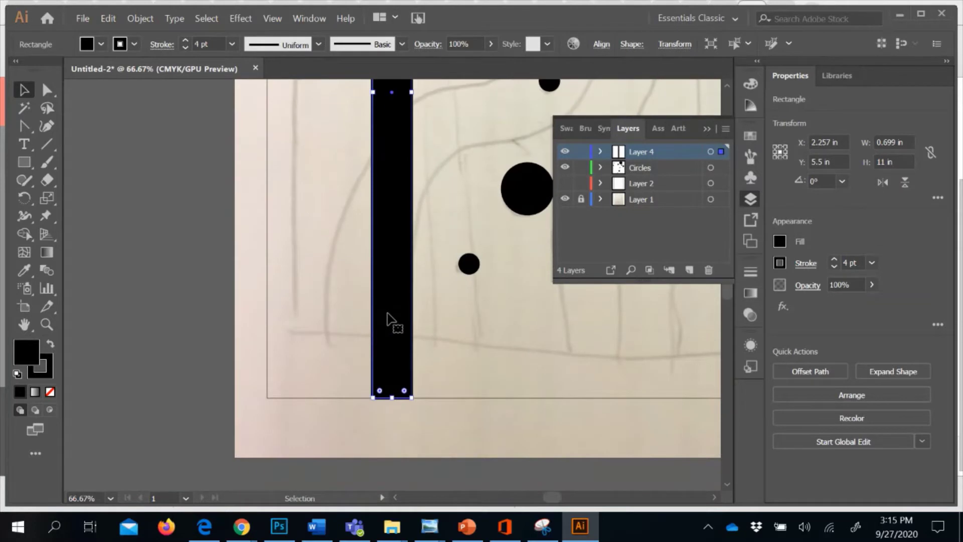
pyautogui.scroll(6, 390, 321)
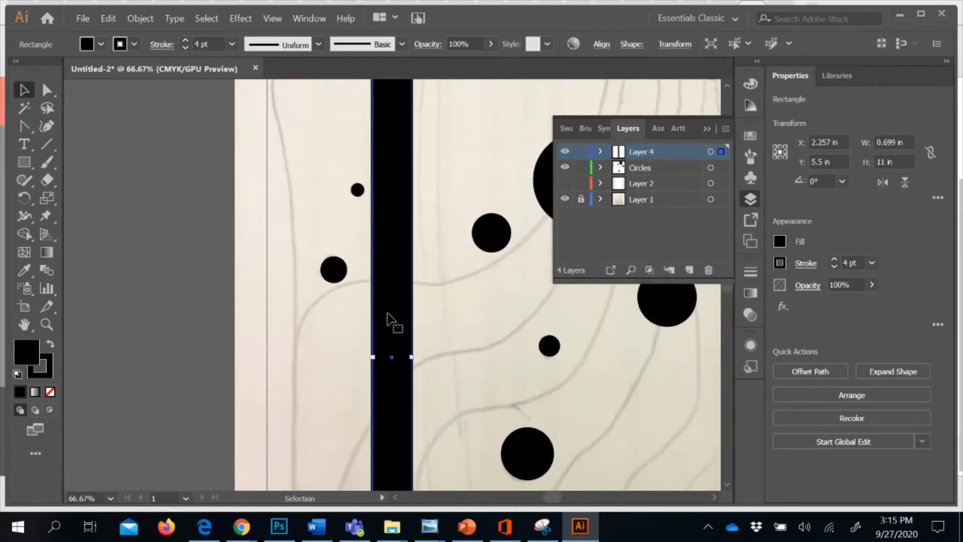
pyautogui.scroll(4, 390, 321)
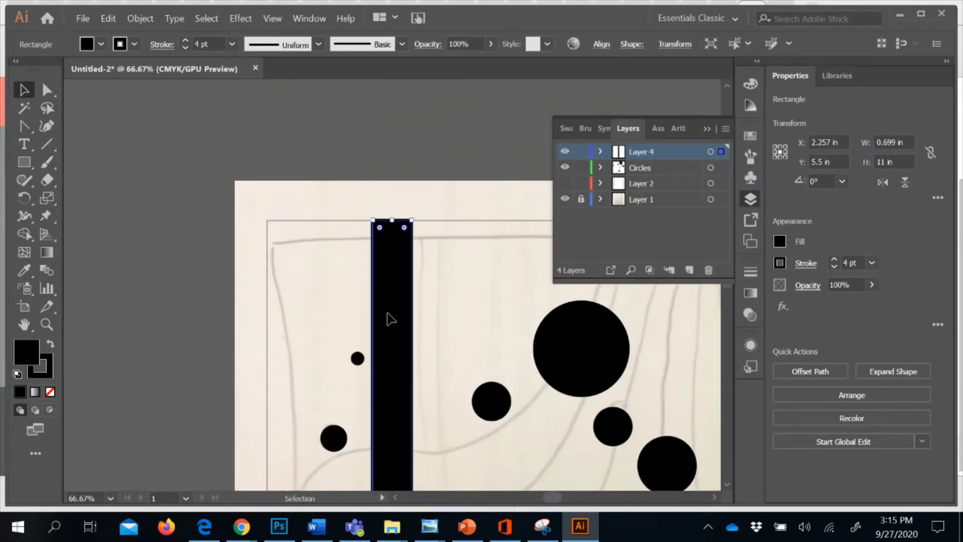
# Step: Duplicate the vertical bar and place the copy just right of the original, at about X 3.125 in
pyautogui.click(431, 291)
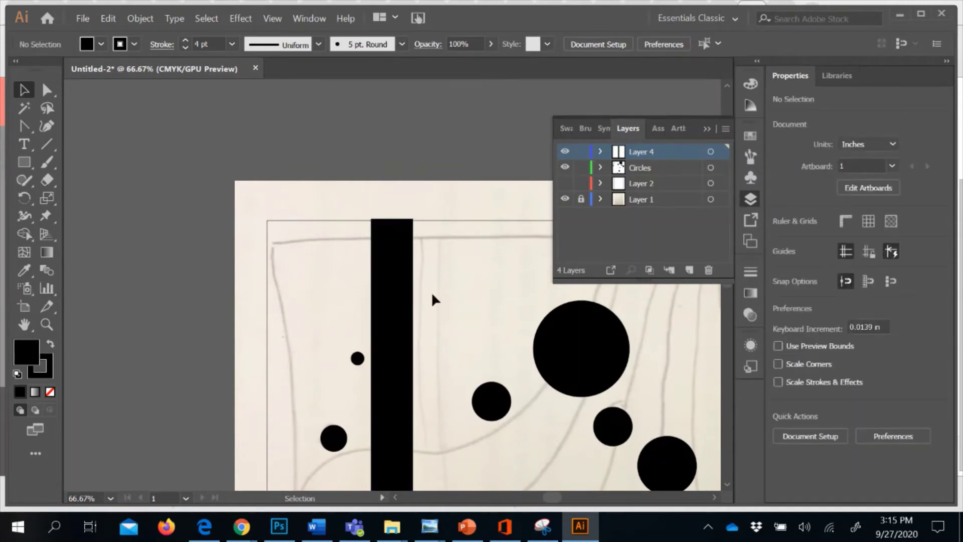
pyautogui.rightClick(407, 297)
pyautogui.click(396, 303)
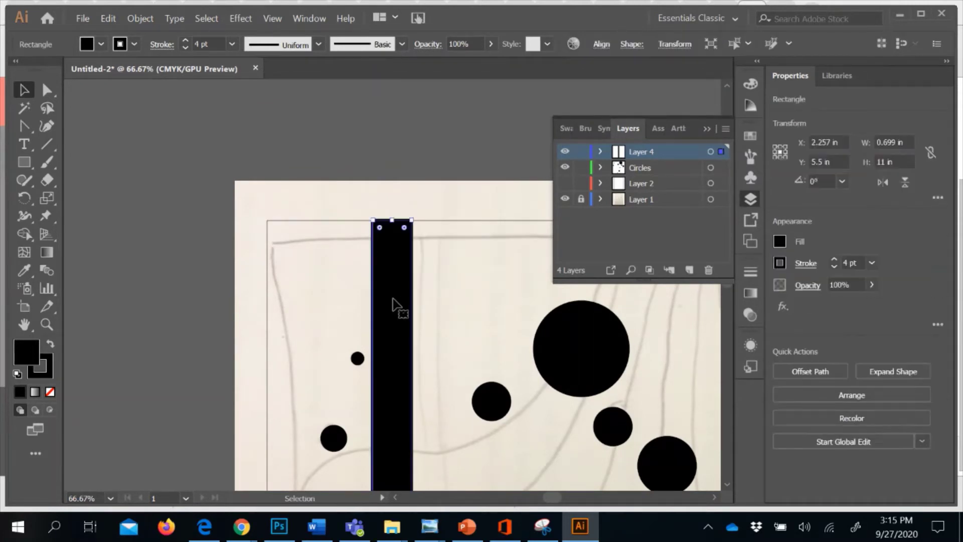
pyautogui.moveTo(398, 302); pyautogui.dragTo(447, 307)
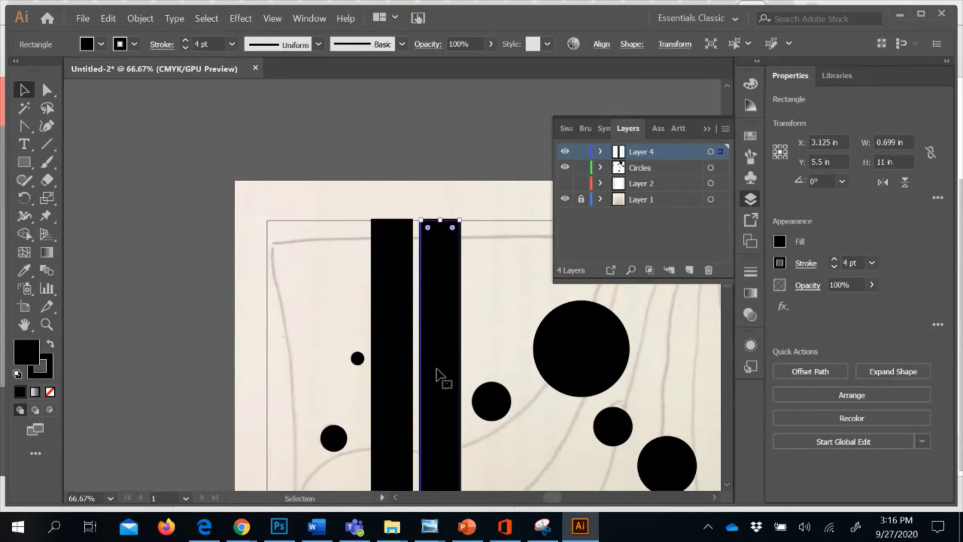
# Step: Narrow the copied bar to about 0.18 in wide and shift it left to about X 3.17 in
pyautogui.scroll(-3, 441, 376)
pyautogui.scroll(-2, 436, 376)
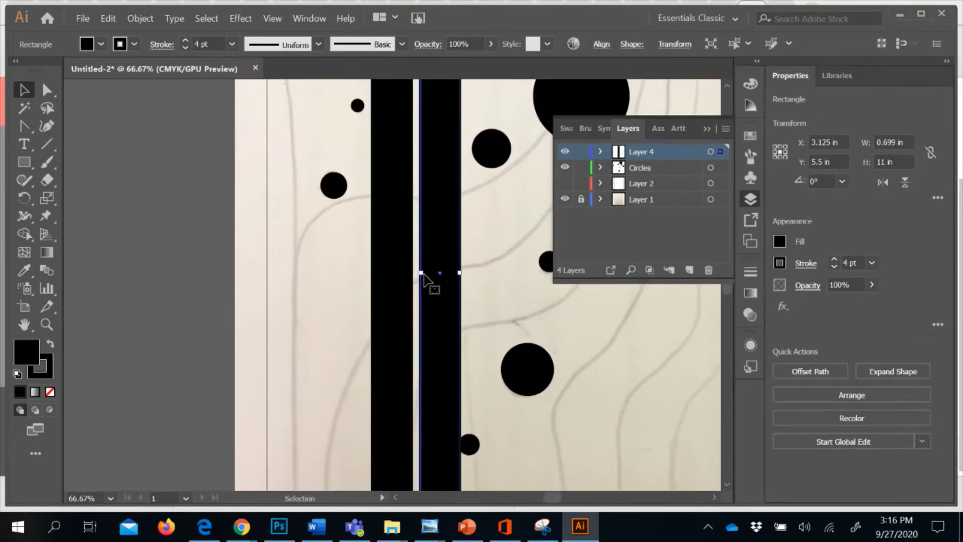
pyautogui.moveTo(422, 273); pyautogui.dragTo(452, 273)
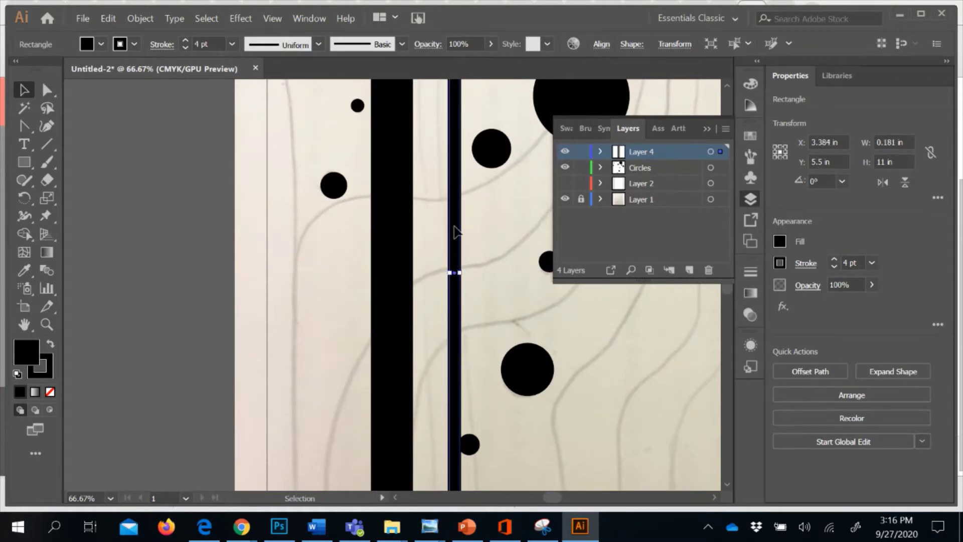
pyautogui.moveTo(453, 232); pyautogui.dragTo(444, 230)
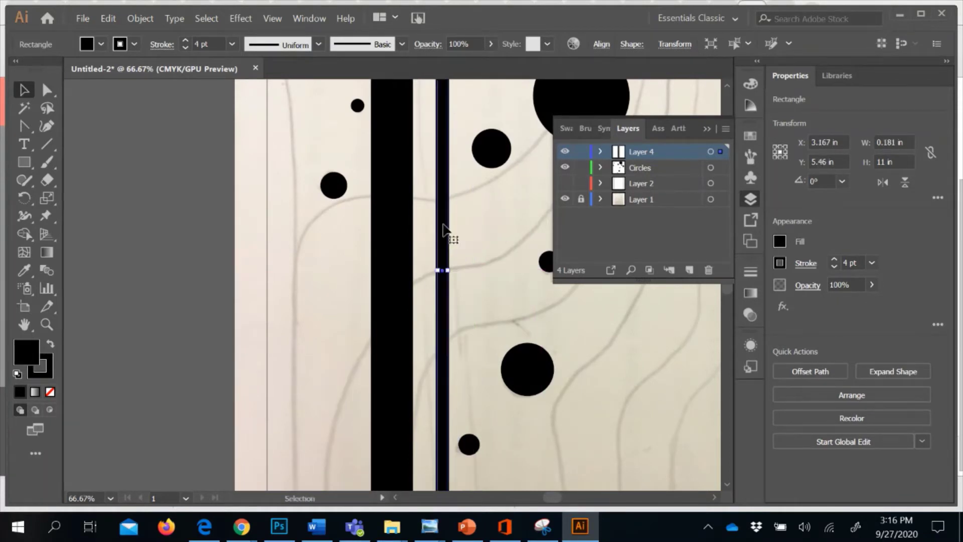
pyautogui.scroll(3, 443, 229)
pyautogui.scroll(1, 443, 229)
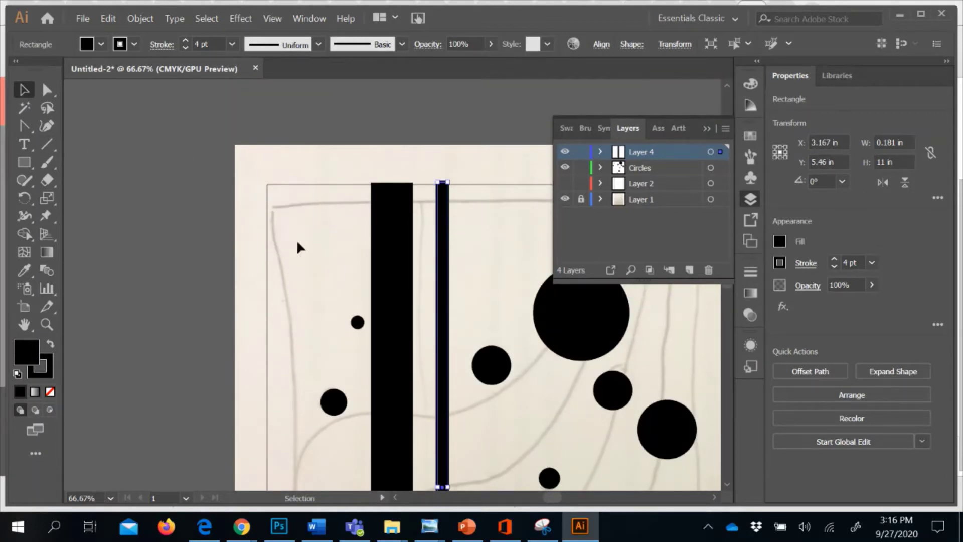
pyautogui.scroll(-5, 455, 349)
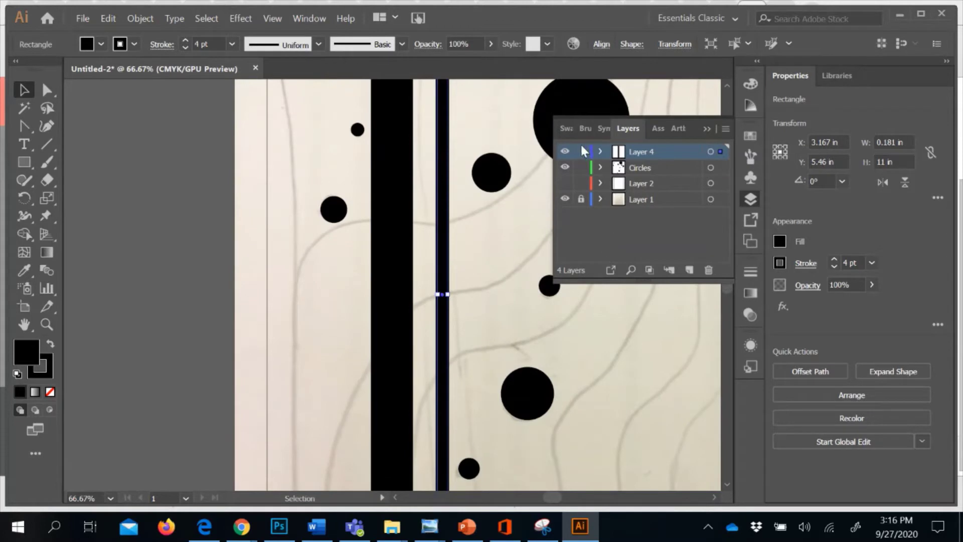
# Step: Create a new layer above Layer 4 and hide Layer 4 and the Circles layer
pyautogui.click(690, 270)
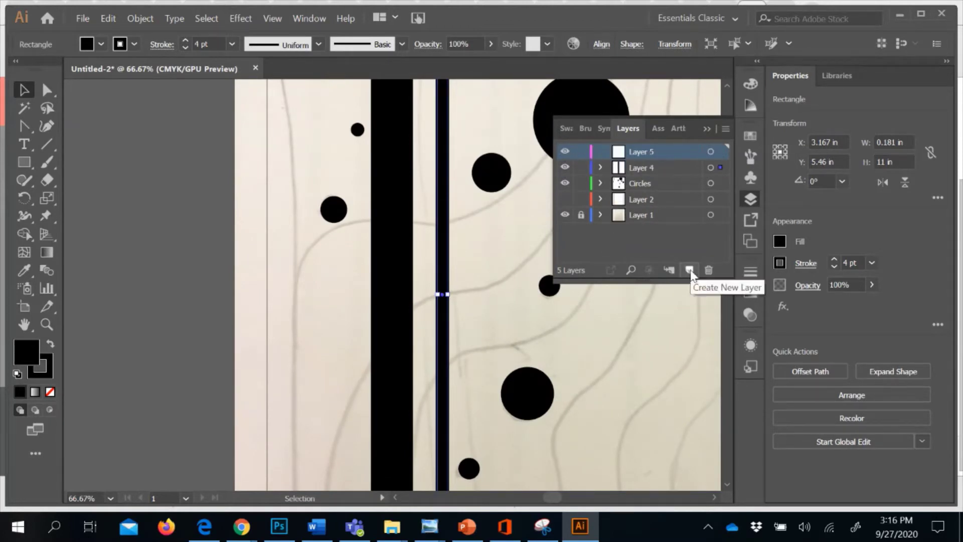
pyautogui.click(564, 167)
pyautogui.click(565, 183)
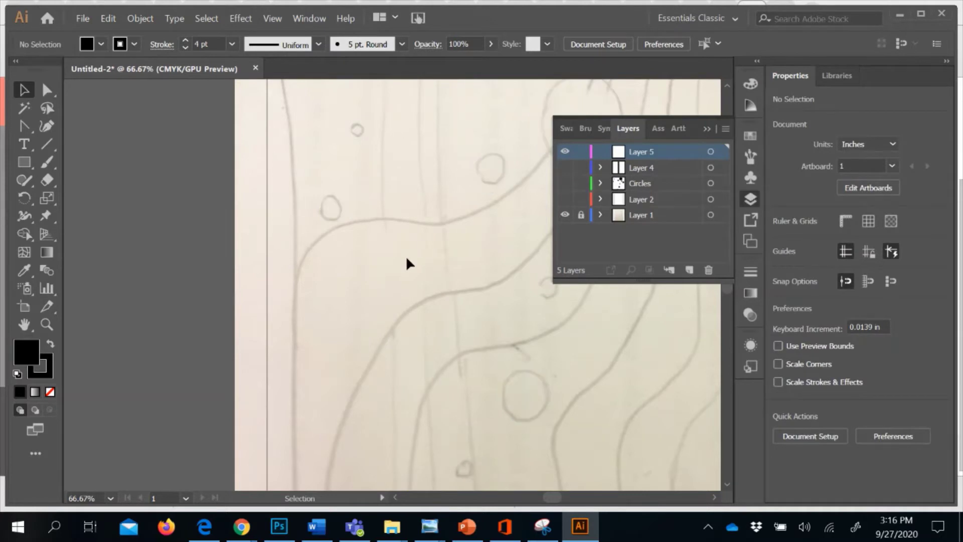
# Step: Trace the uppermost wavy sketch line with the Pen tool from the artboard's left edge to about X 6.185, Y 0.296 in, with no fill
pyautogui.hotkey('ctrl', '-')
pyautogui.hotkey('ctrl', '-')
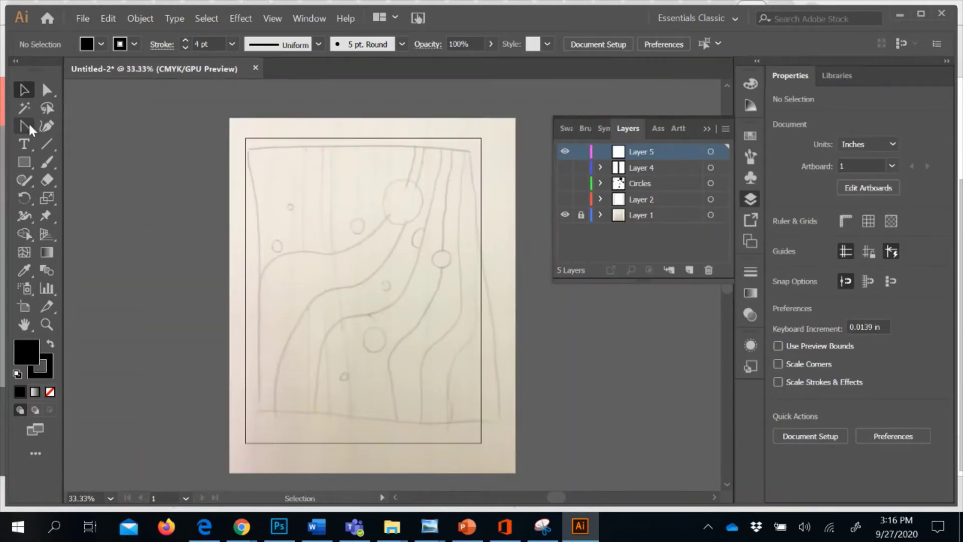
pyautogui.moveTo(28, 122); pyautogui.dragTo(59, 125)
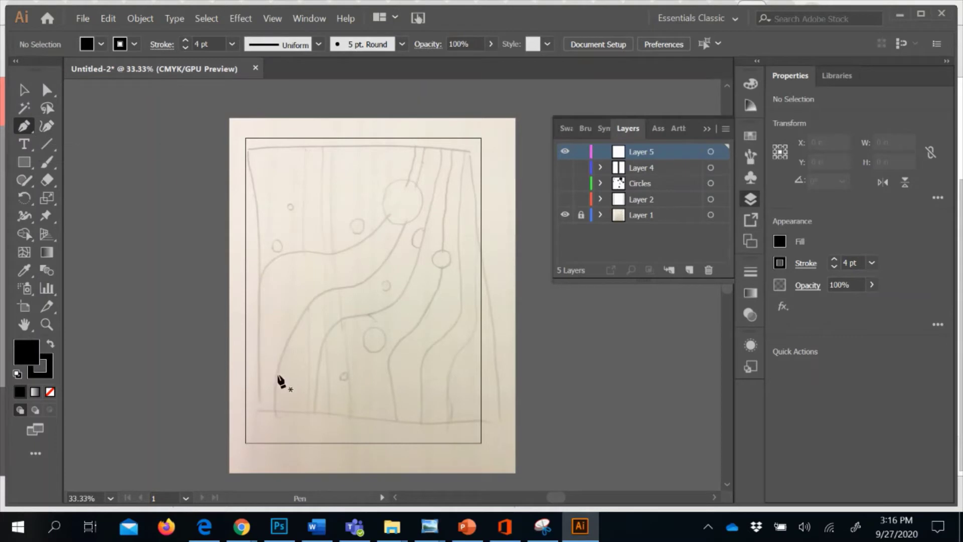
pyautogui.click(245, 304)
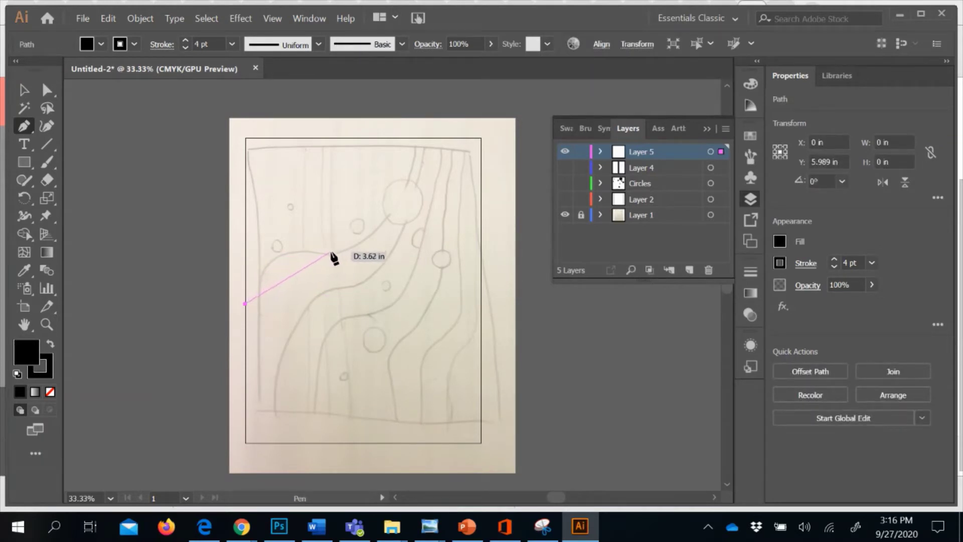
pyautogui.moveTo(331, 252); pyautogui.dragTo(420, 262)
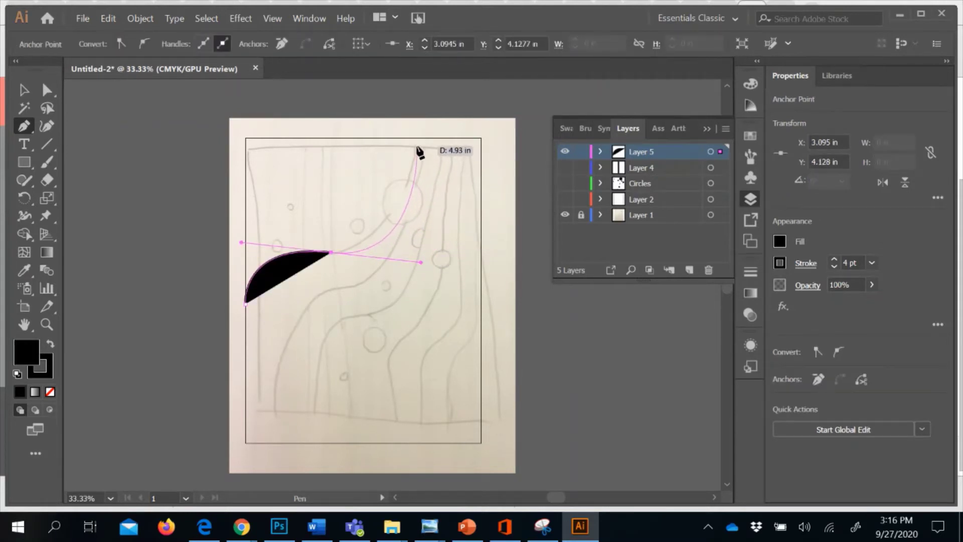
pyautogui.moveTo(417, 146)
pyautogui.mouseDown()
pyautogui.moveTo(428, 128)
pyautogui.moveTo(414, 118)
pyautogui.moveTo(415, 143)
pyautogui.mouseUp()
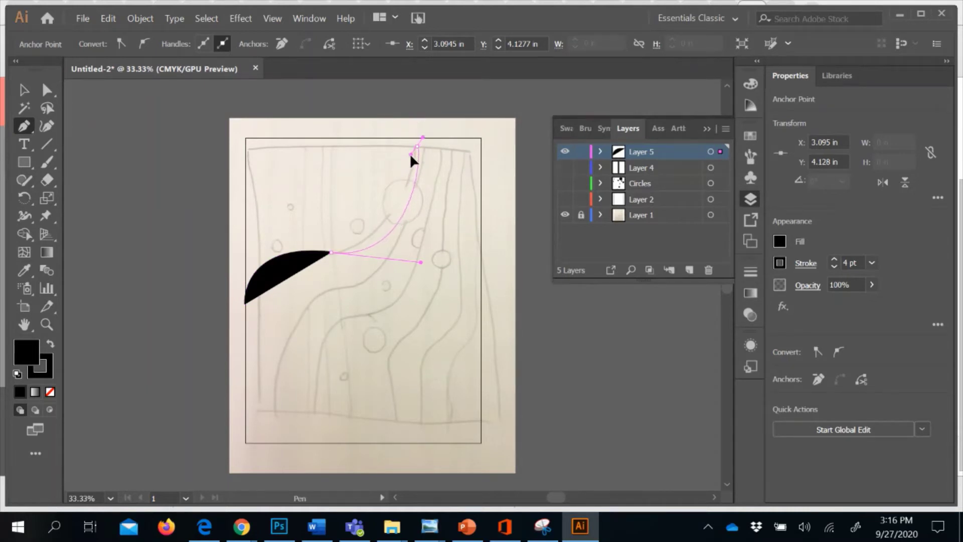
pyautogui.click(417, 145)
pyautogui.click(417, 145)
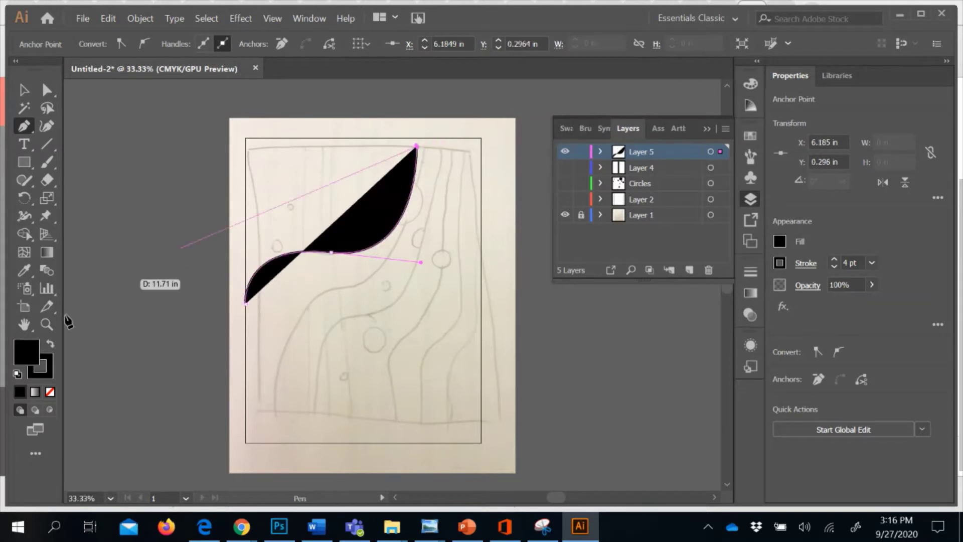
pyautogui.click(50, 391)
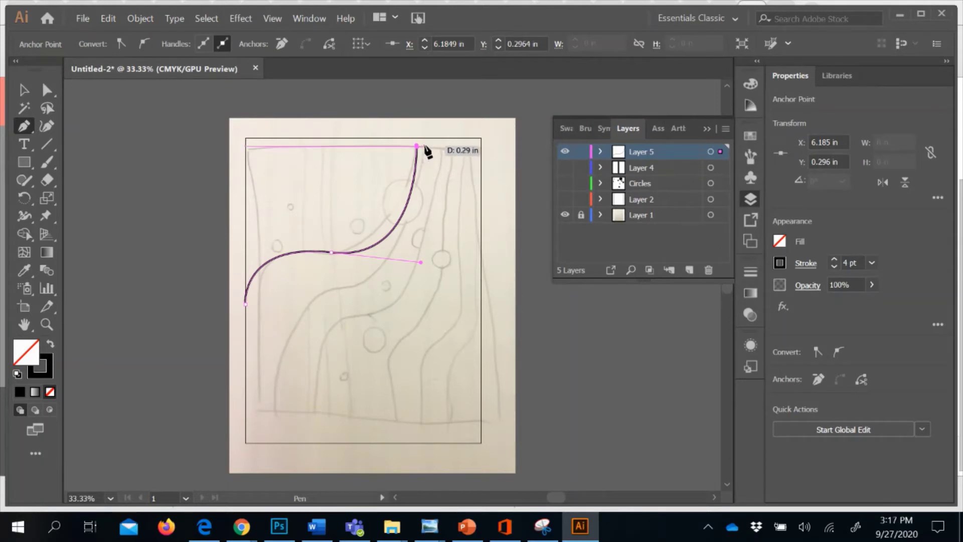
# Step: Continue the path down the second wavy sketch line to the artboard's lower edge and close it via the lower-left corner
pyautogui.moveTo(425, 150)
pyautogui.mouseDown()
pyautogui.moveTo(389, 267)
pyautogui.moveTo(418, 244)
pyautogui.moveTo(407, 247)
pyautogui.moveTo(405, 234)
pyautogui.moveTo(396, 243)
pyautogui.mouseUp()
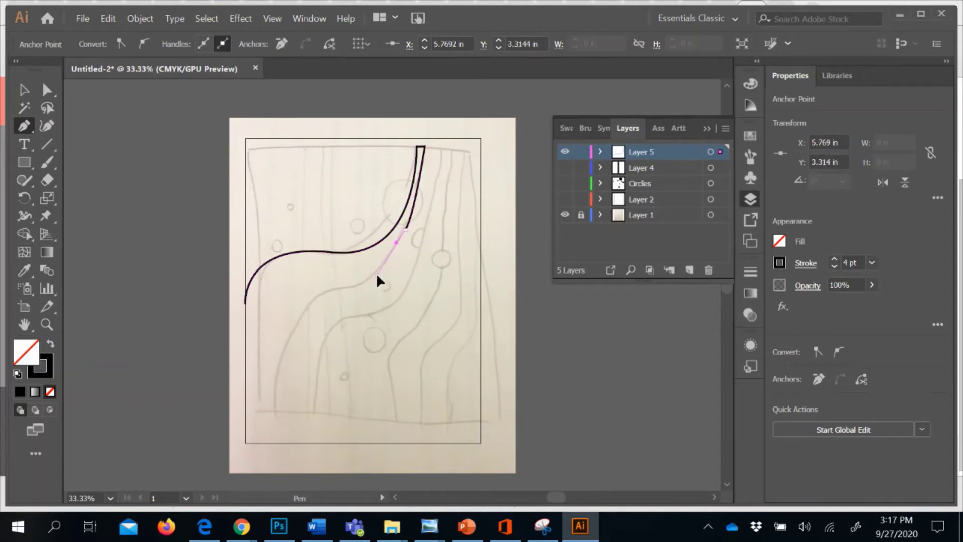
pyautogui.moveTo(361, 282); pyautogui.dragTo(361, 284)
pyautogui.moveTo(313, 303); pyautogui.dragTo(309, 306)
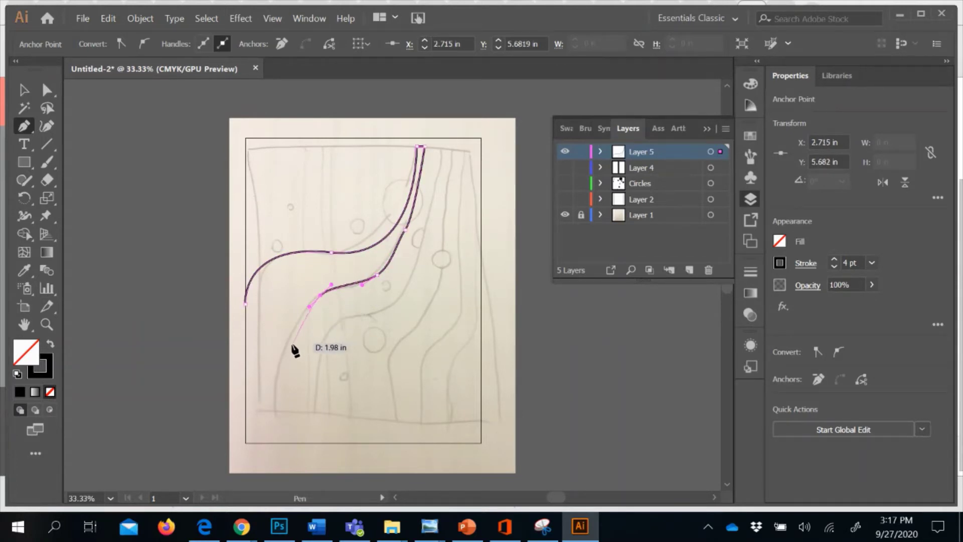
pyautogui.moveTo(283, 356); pyautogui.dragTo(279, 446)
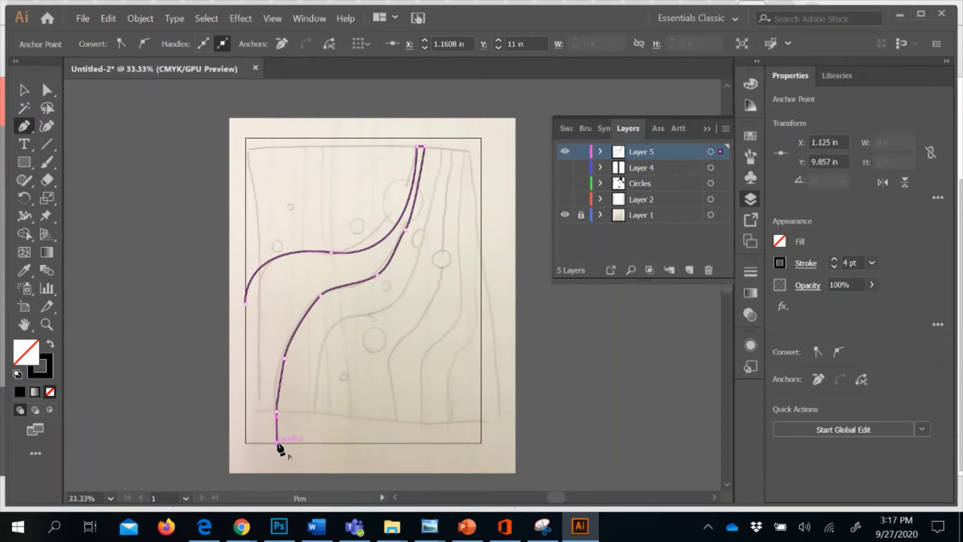
pyautogui.click(245, 442)
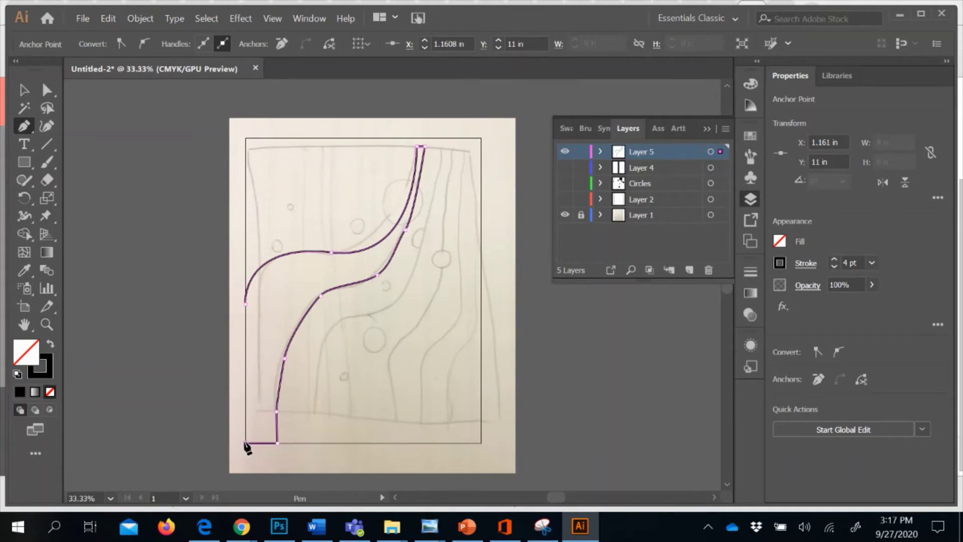
pyautogui.click(246, 305)
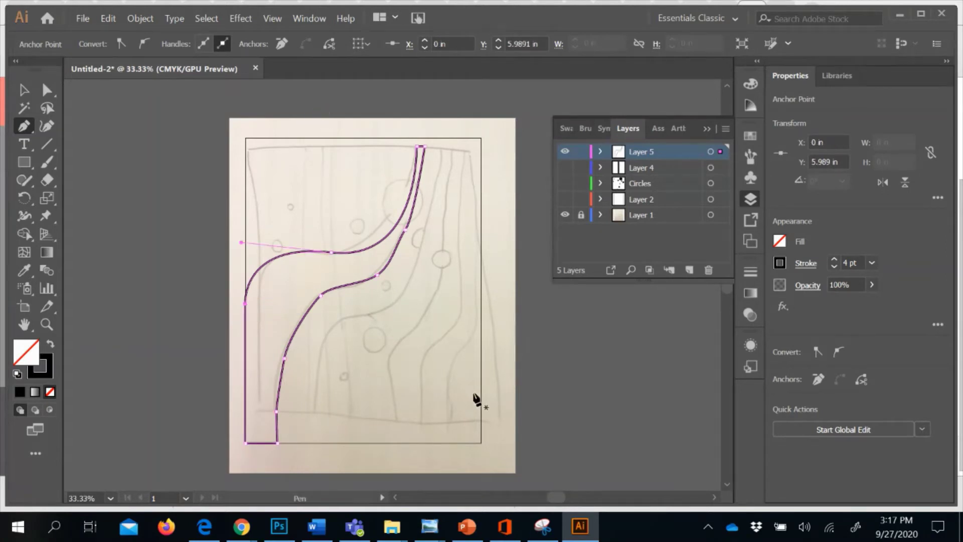
# Step: Hide the sketch on Layer 1 and pull the wavy shape's narrow upper end up to the artboard's top edge
pyautogui.click(565, 216)
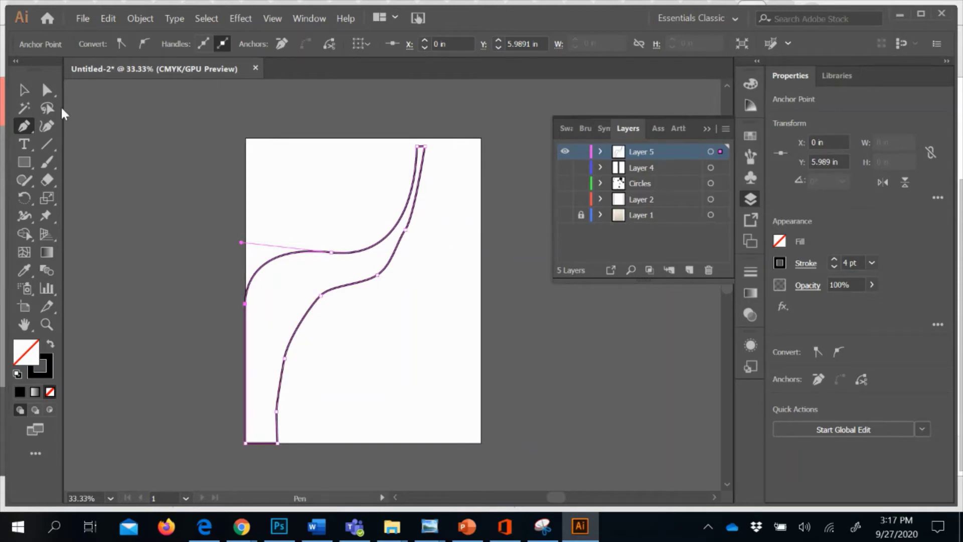
pyautogui.click(49, 91)
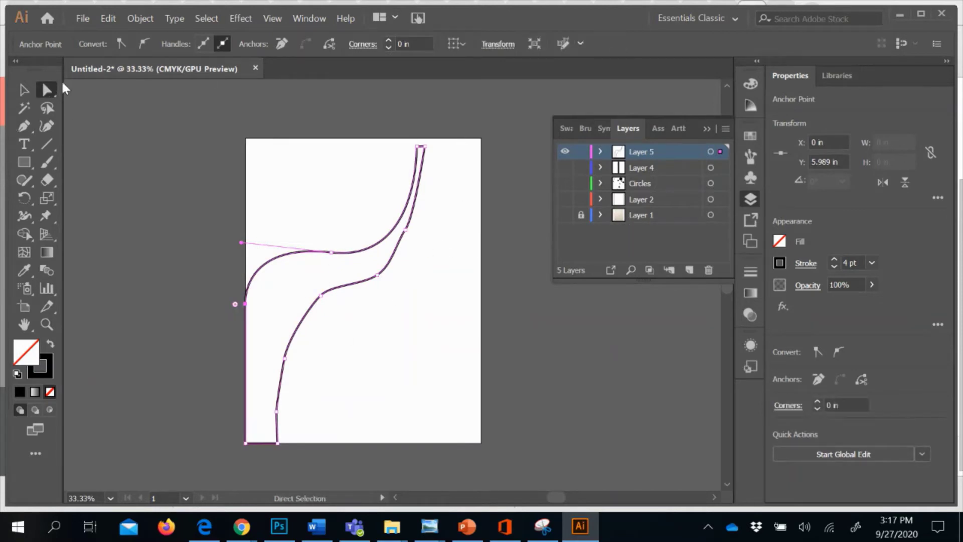
pyautogui.click(422, 141)
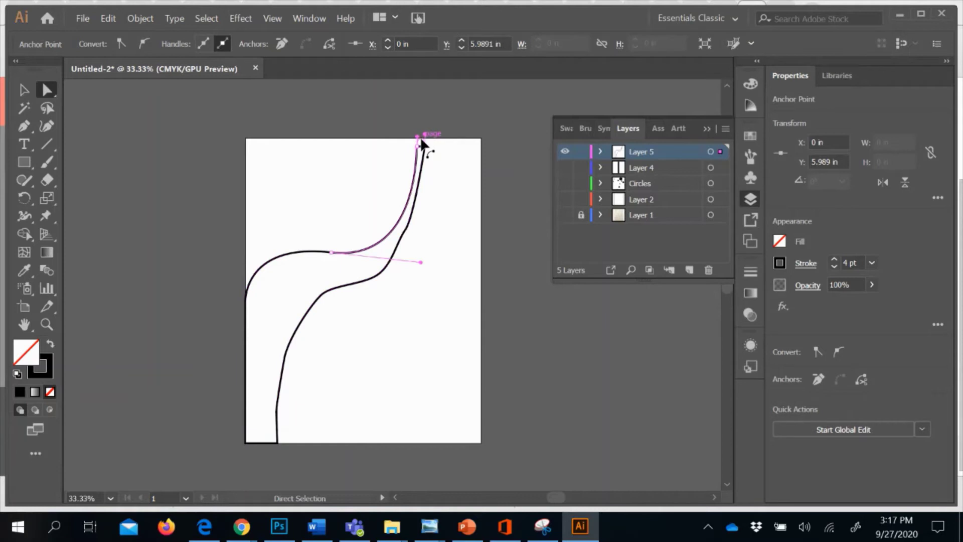
pyautogui.hotkey('ctrl', 'a')
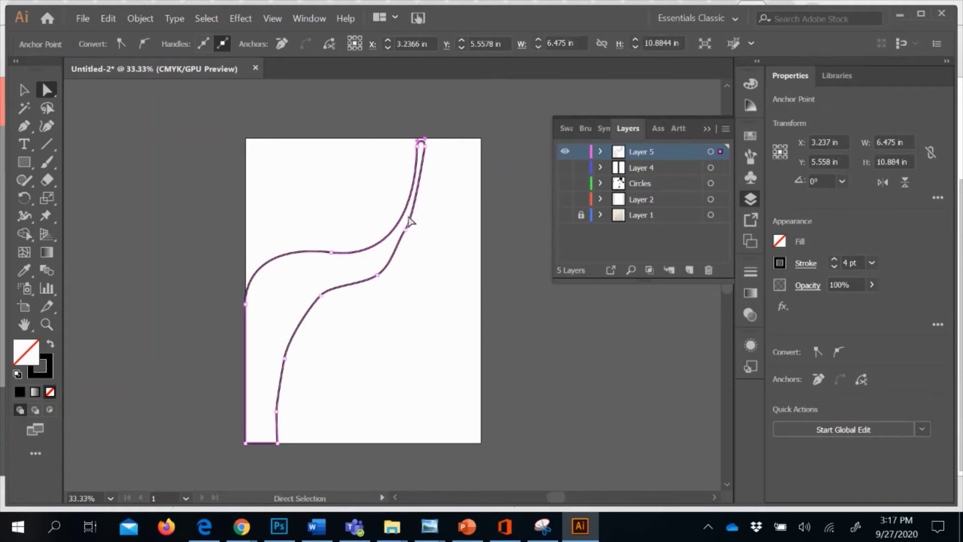
# Step: Smooth the shape's right-hand curve around the anchor at about X 5.77, Y 3.31 in
pyautogui.click(405, 231)
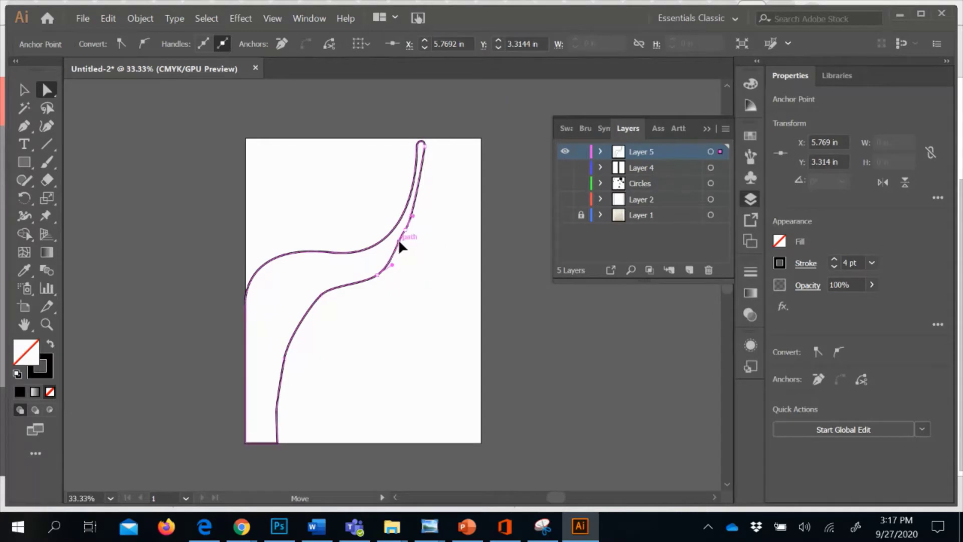
pyautogui.rightClick(429, 219)
pyautogui.click(404, 287)
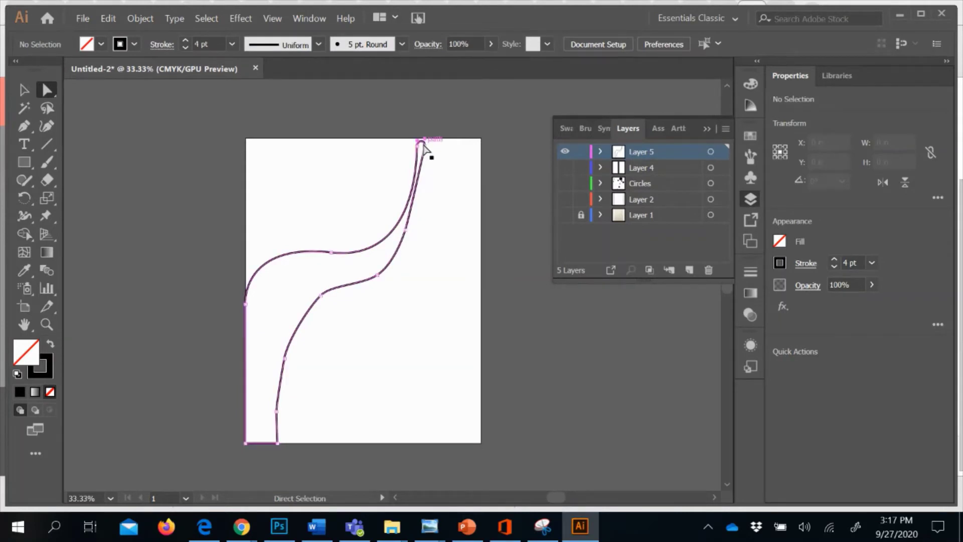
# Step: Move the shape's upper-right anchor to the artboard's top edge and pull the curved end cap back inside the artboard
pyautogui.click(424, 143)
pyautogui.click(438, 172)
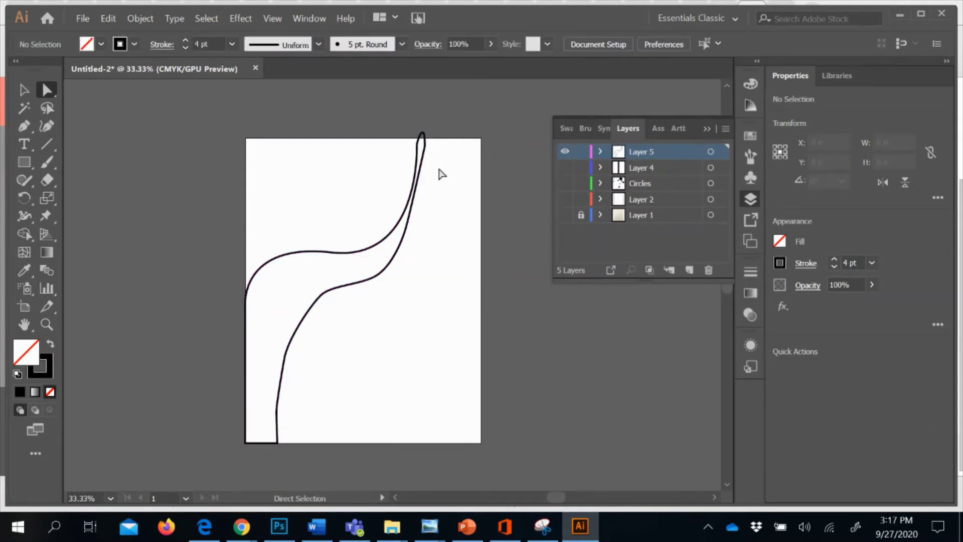
pyautogui.click(427, 142)
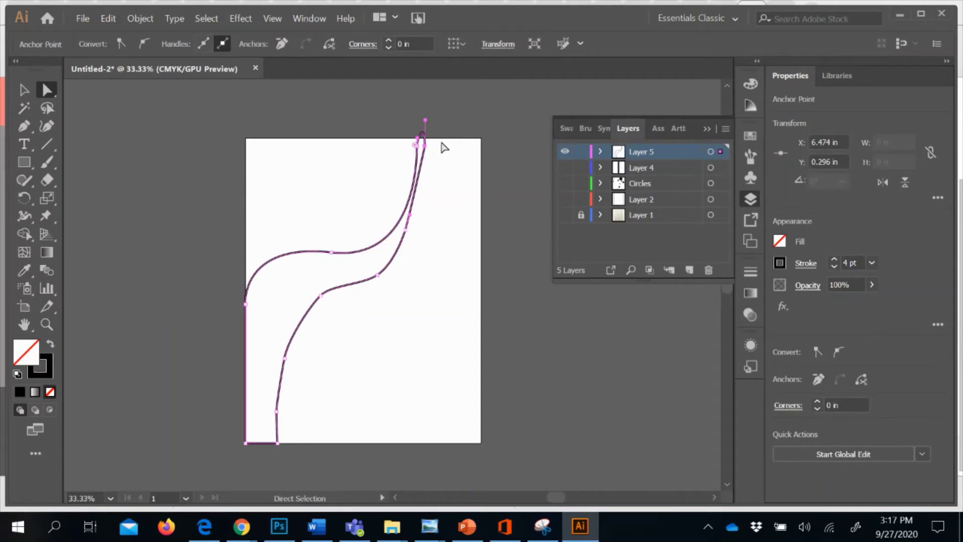
pyautogui.moveTo(426, 145); pyautogui.dragTo(429, 142)
pyautogui.click(432, 143)
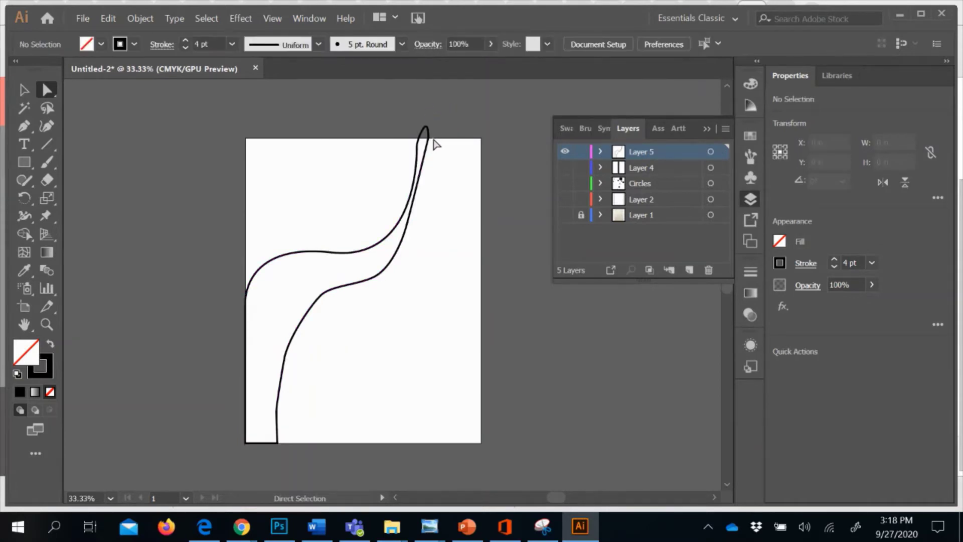
pyautogui.moveTo(426, 135)
pyautogui.mouseDown()
pyautogui.moveTo(428, 121)
pyautogui.moveTo(421, 150)
pyautogui.mouseUp()
pyautogui.click(433, 146)
pyautogui.click(429, 144)
# Step: Move the shape's upper-left anchor to about X 6.158, Y 0 in and flatten the end cap along the artboard's top edge
pyautogui.hotkey('ctrl', '+')
pyautogui.hotkey('ctrl', '+')
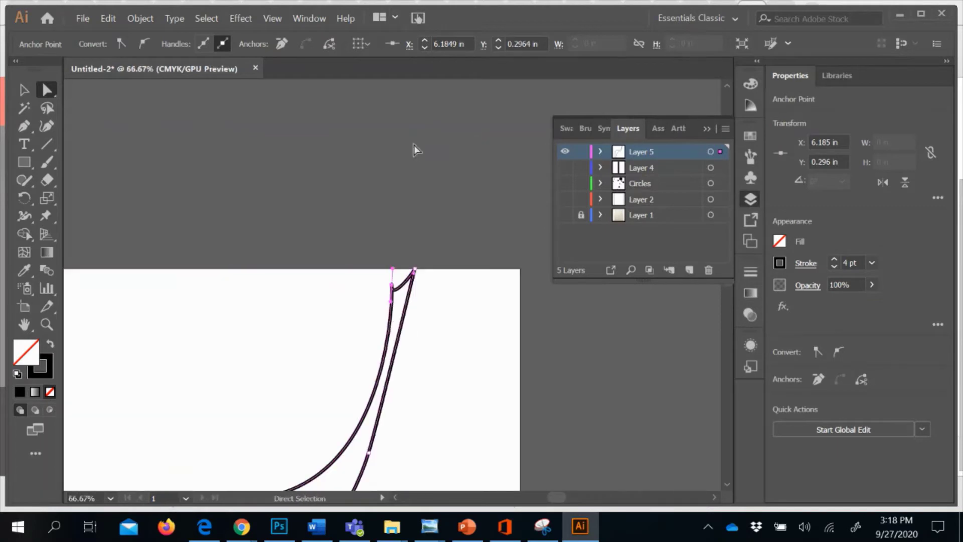
pyautogui.moveTo(390, 286); pyautogui.dragTo(391, 270)
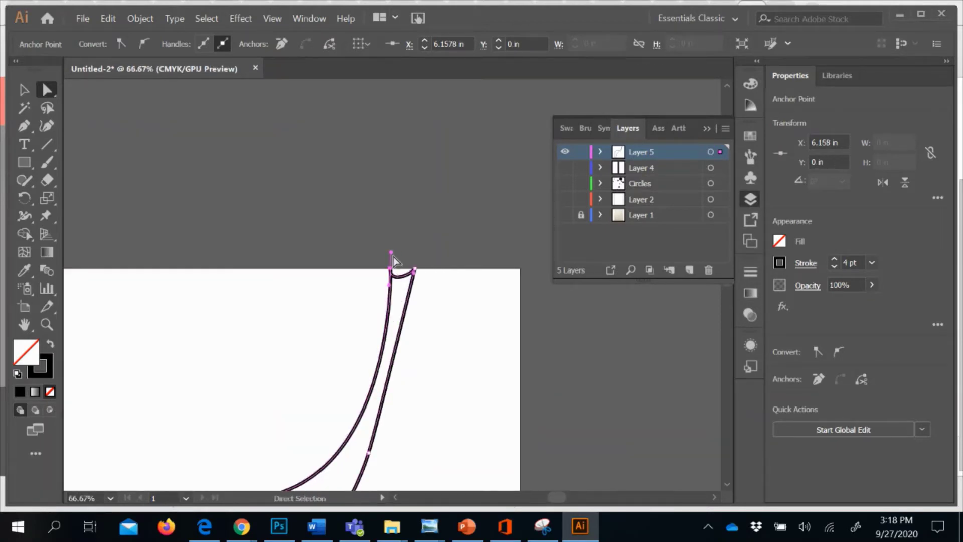
pyautogui.click(394, 260)
pyautogui.click(392, 269)
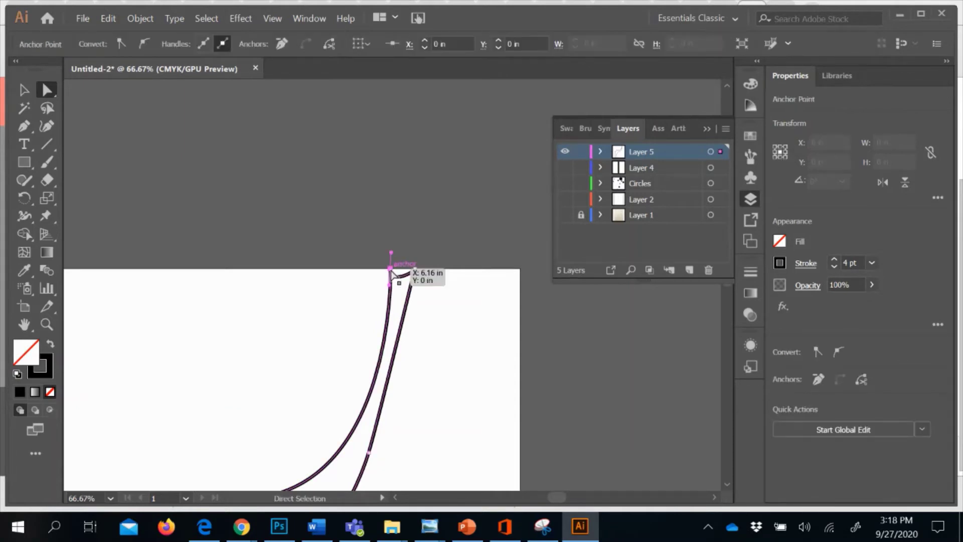
pyautogui.moveTo(391, 270); pyautogui.dragTo(390, 270)
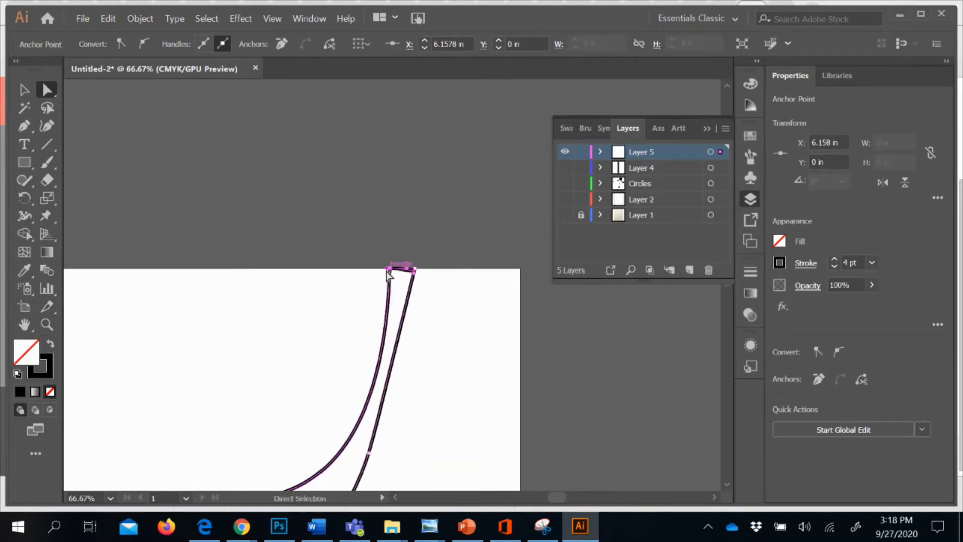
pyautogui.click(405, 252)
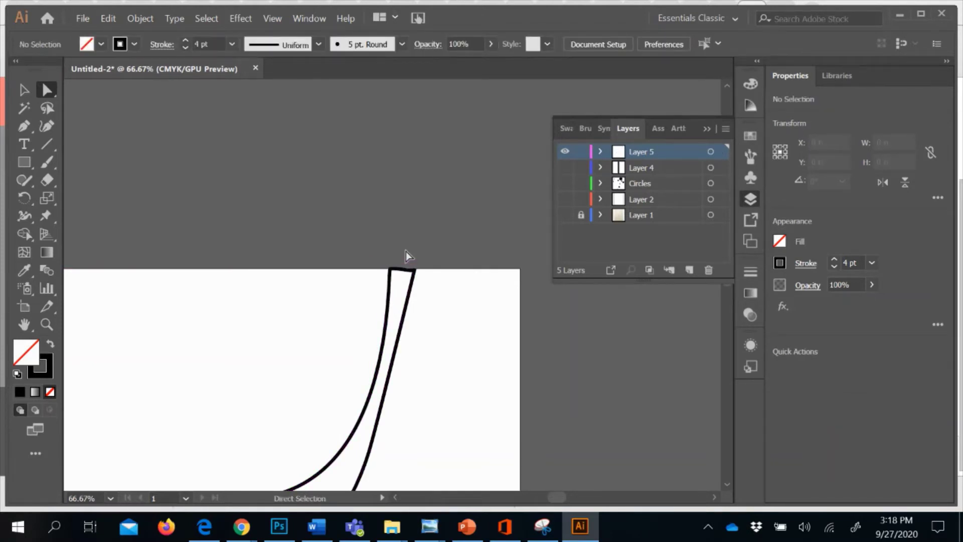
# Step: Adjust both direction handles between the two middle anchors of the shape's lower curve to smooth its bend
pyautogui.hotkey('ctrl', '-')
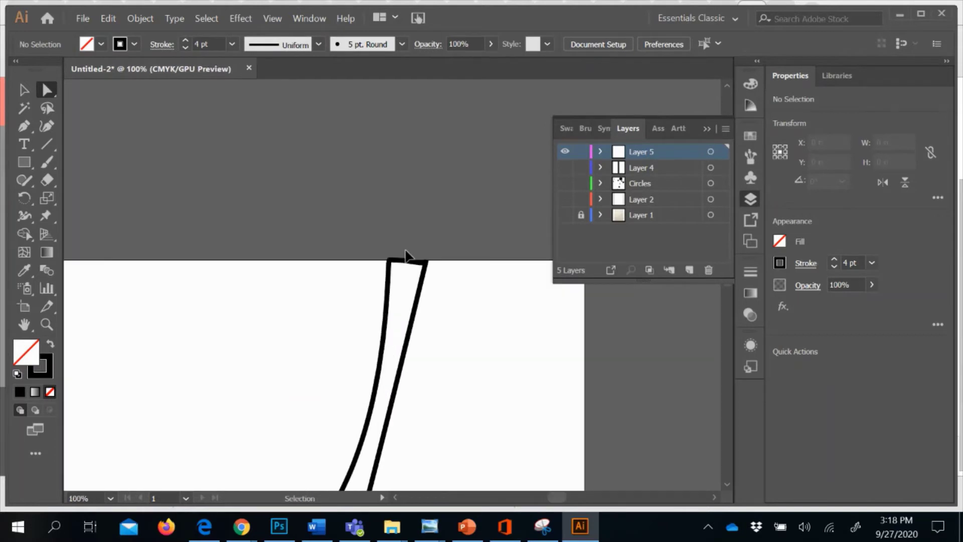
pyautogui.hotkey('ctrl', '-')
pyautogui.hotkey('ctrl', '-')
pyautogui.hotkey('ctrl', '-')
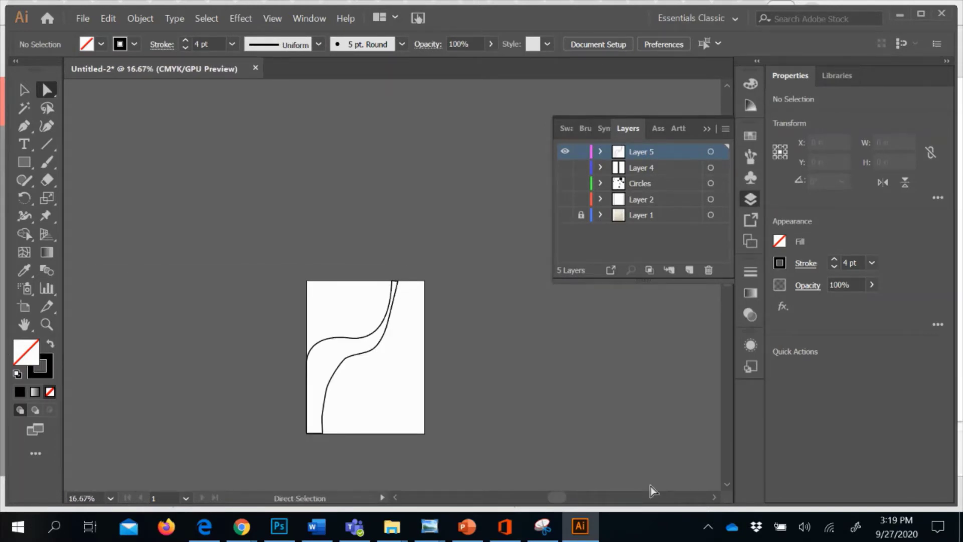
pyautogui.hotkey('ctrl', '+')
pyautogui.hotkey('ctrl', '+')
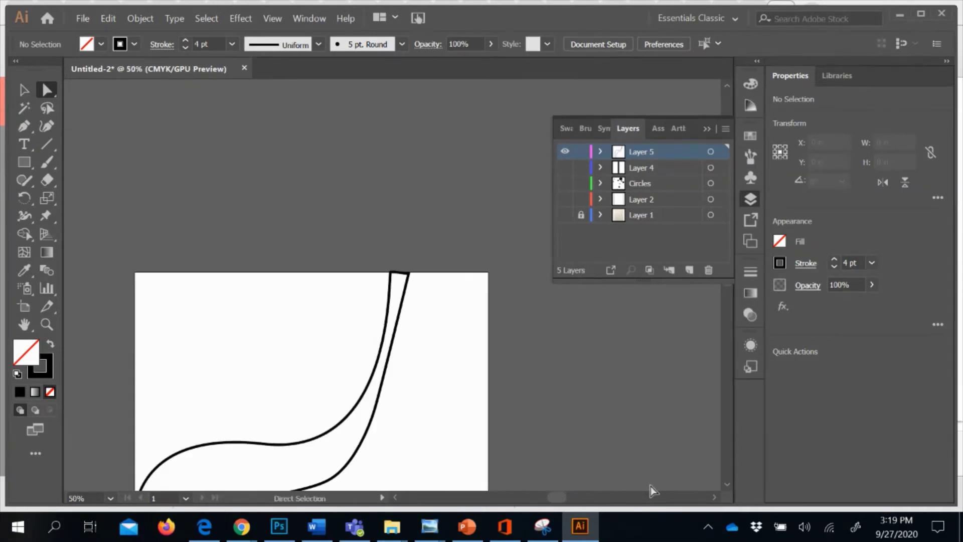
pyautogui.scroll(-10, 370, 416)
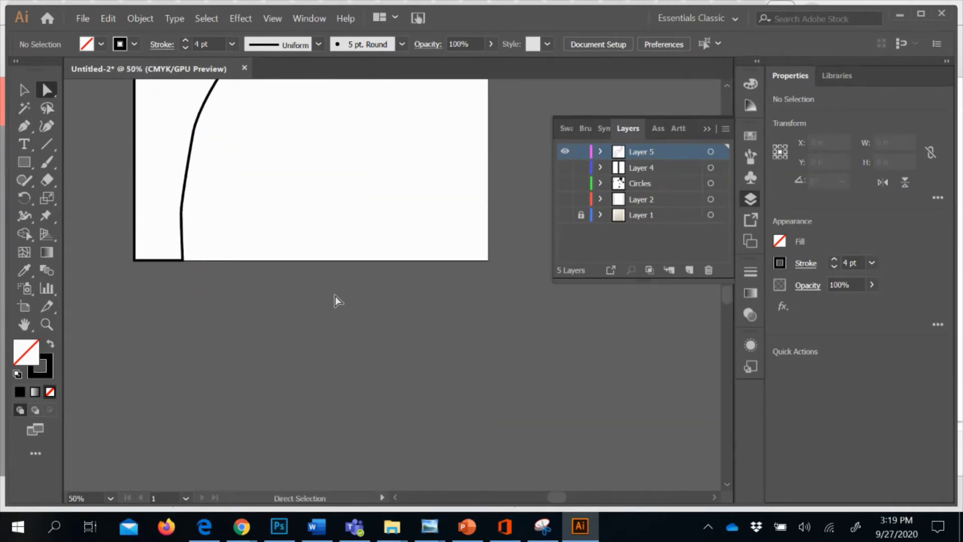
pyautogui.scroll(4, 334, 281)
pyautogui.click(257, 245)
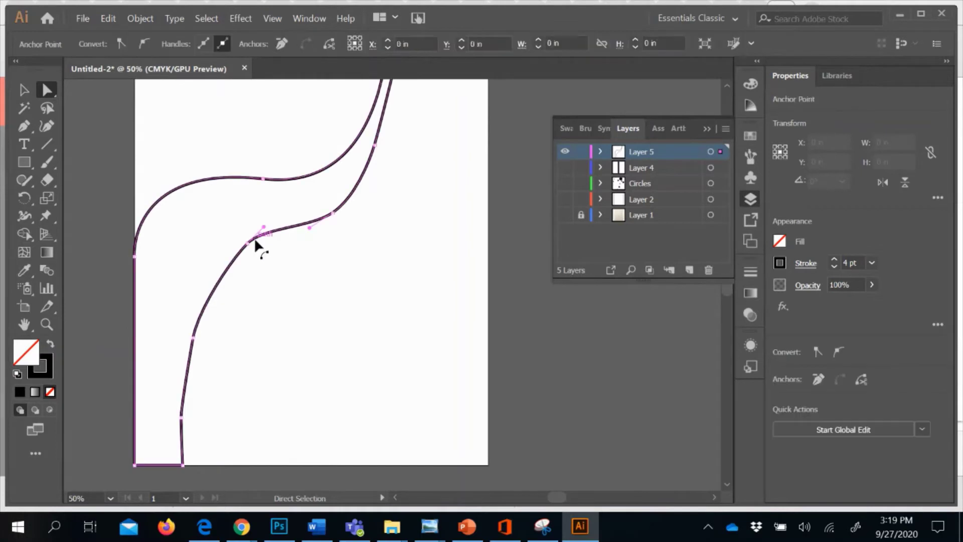
pyautogui.moveTo(264, 227); pyautogui.dragTo(272, 228)
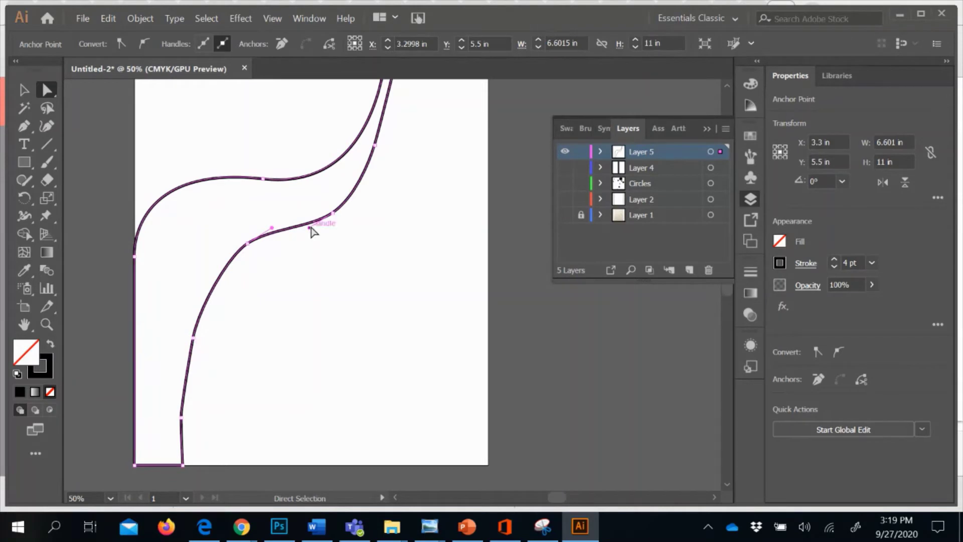
pyautogui.moveTo(310, 227); pyautogui.dragTo(305, 227)
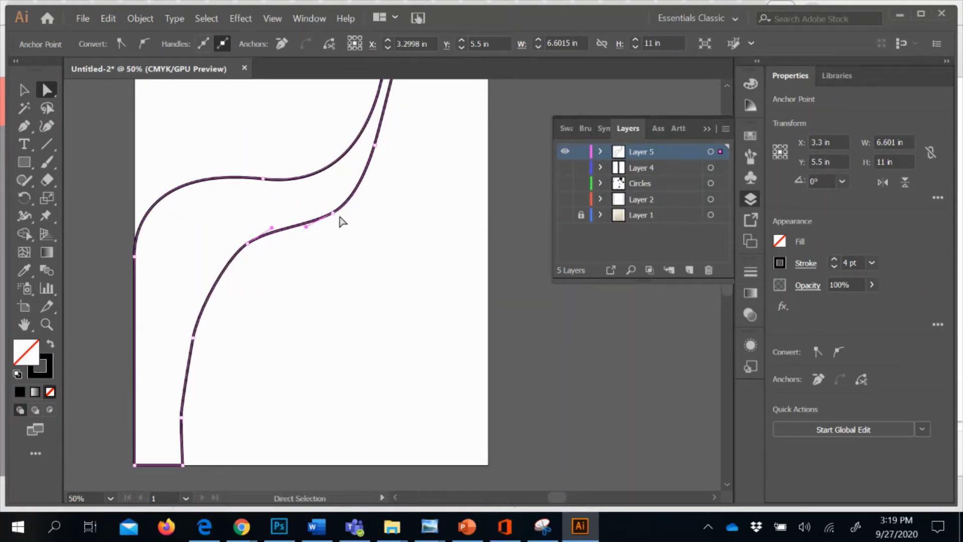
pyautogui.scroll(5, 371, 163)
pyautogui.scroll(-5, 369, 165)
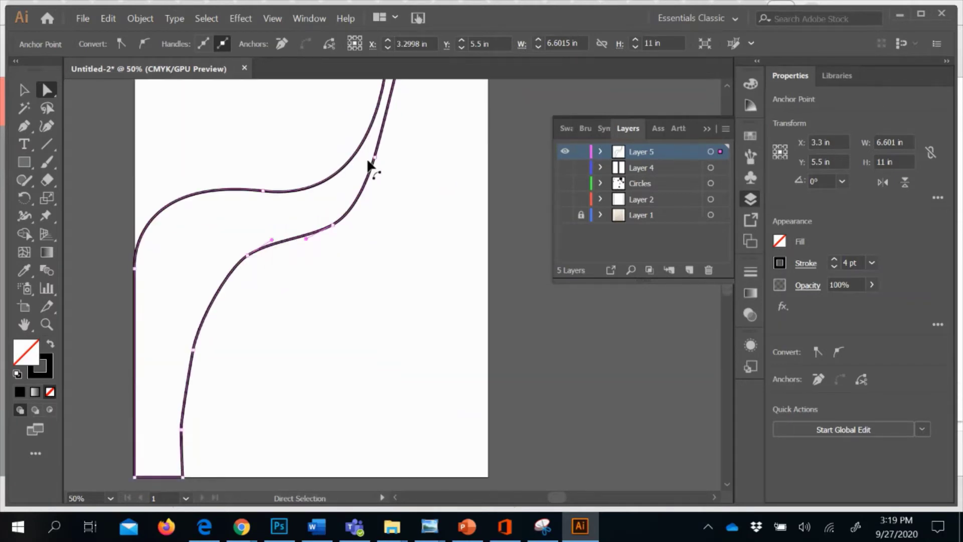
pyautogui.scroll(4, 376, 156)
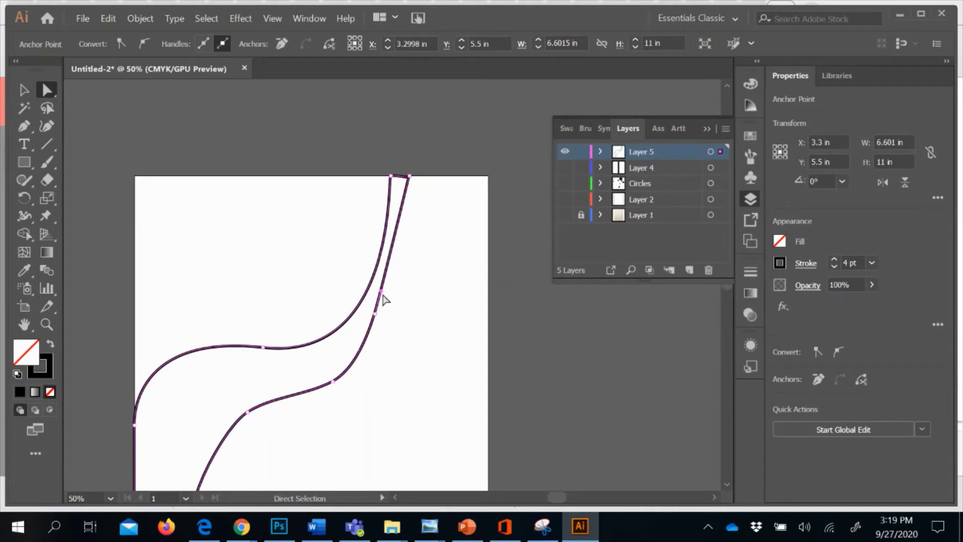
pyautogui.click(430, 290)
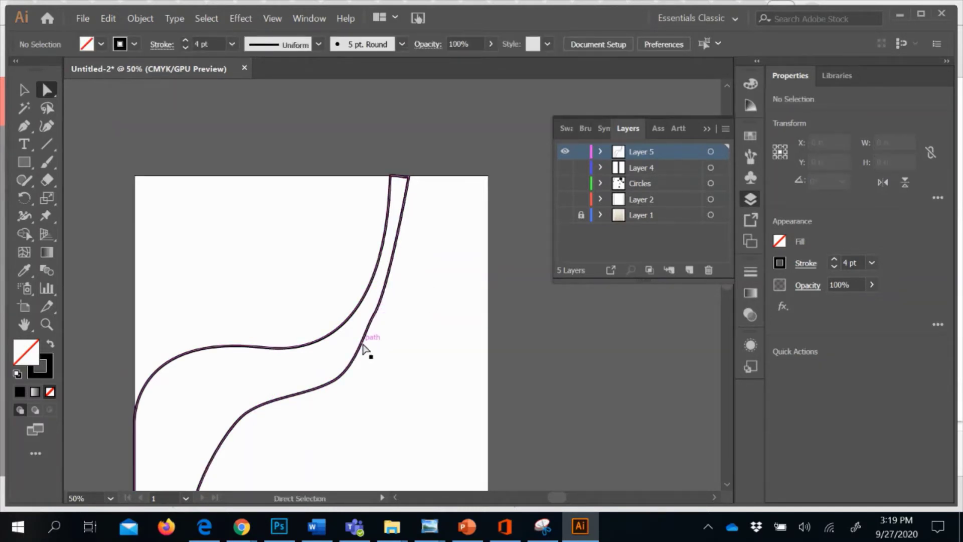
pyautogui.scroll(-1, 383, 331)
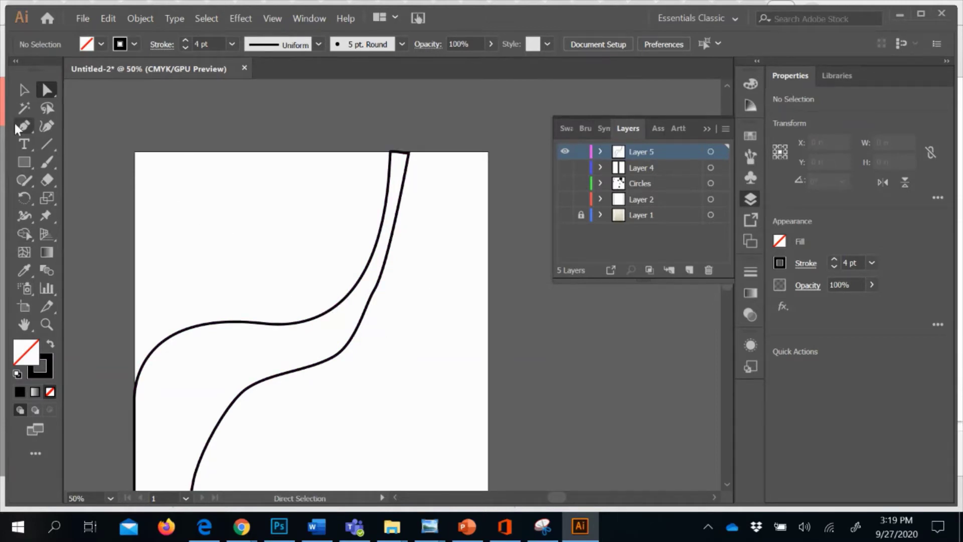
pyautogui.click(24, 91)
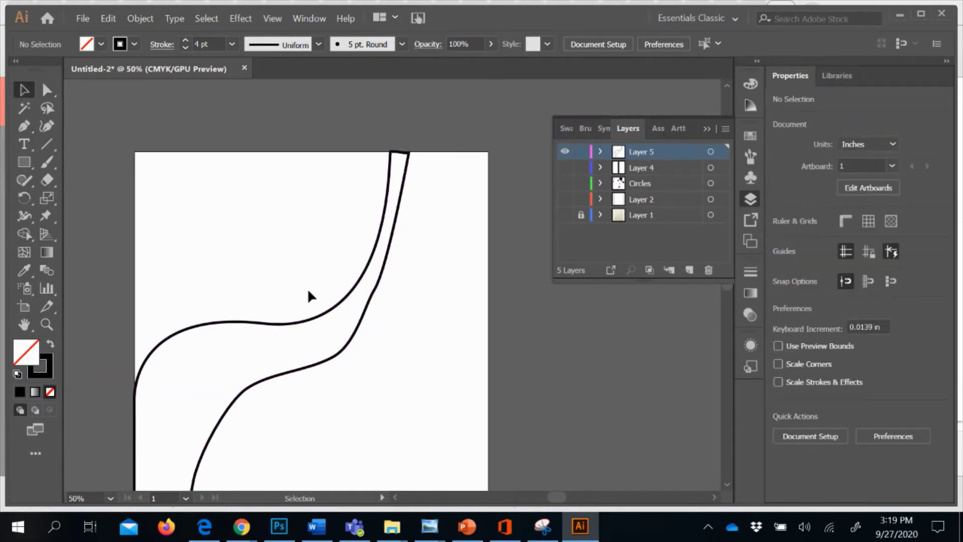
pyautogui.click(315, 318)
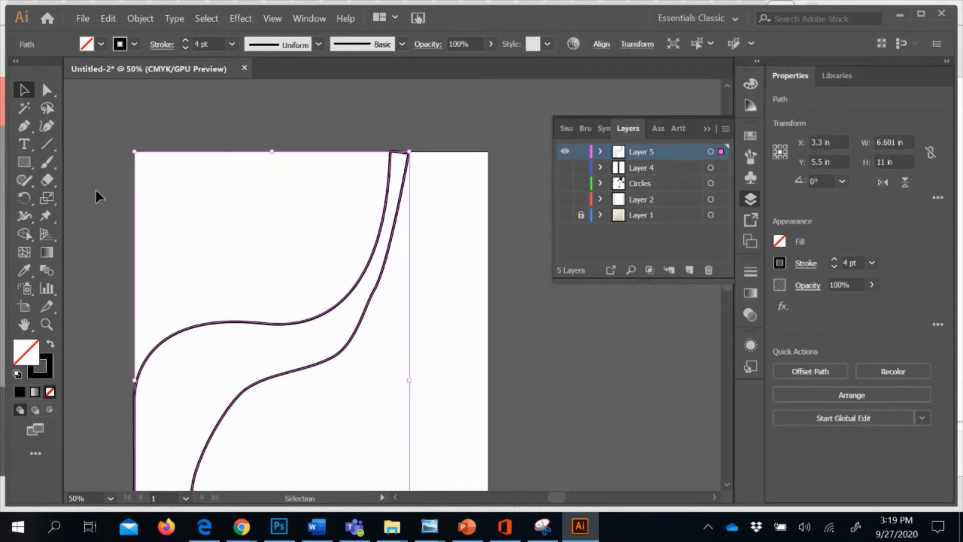
pyautogui.click(48, 254)
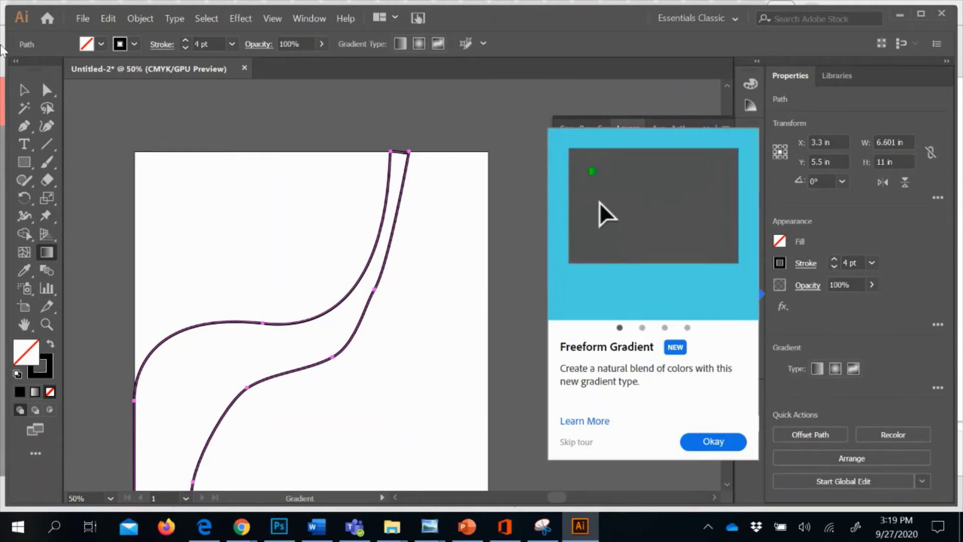
pyautogui.click(730, 445)
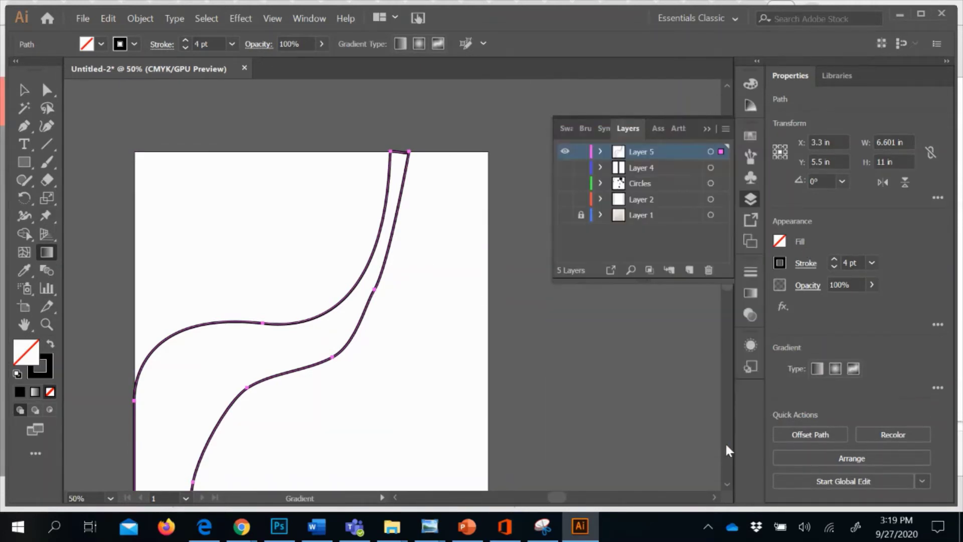
pyautogui.click(28, 196)
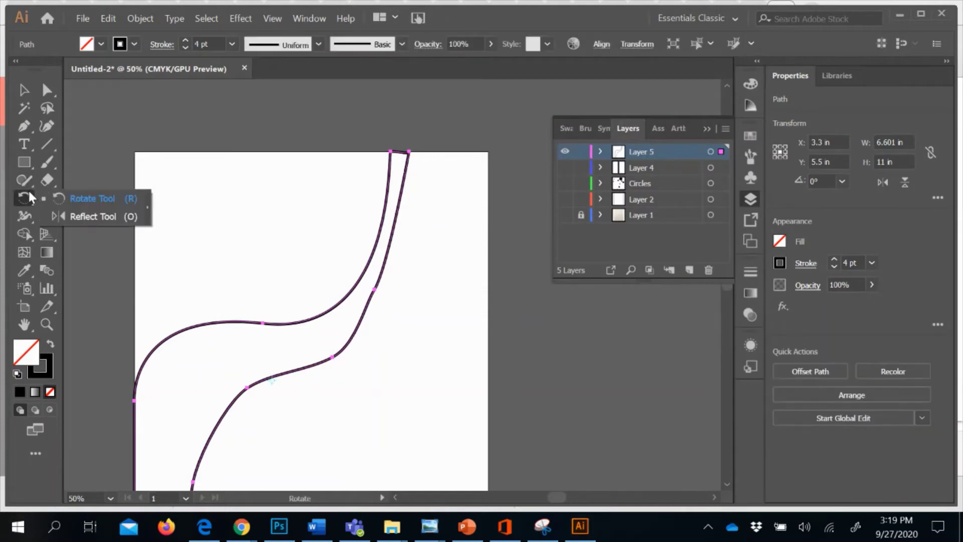
# Step: Even out the right-hand bend of the wavy shape's lower curve with the Smooth tool
pyautogui.click(29, 179)
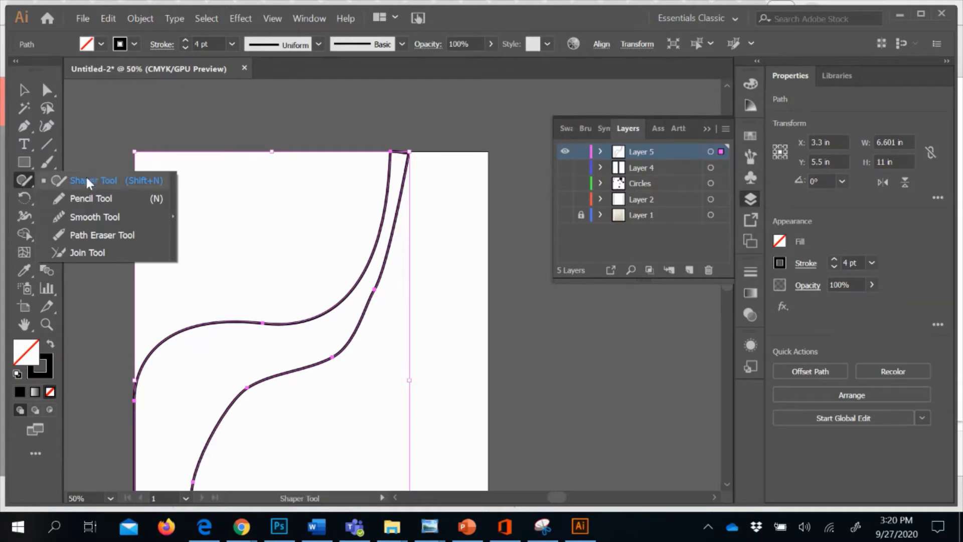
pyautogui.click(124, 218)
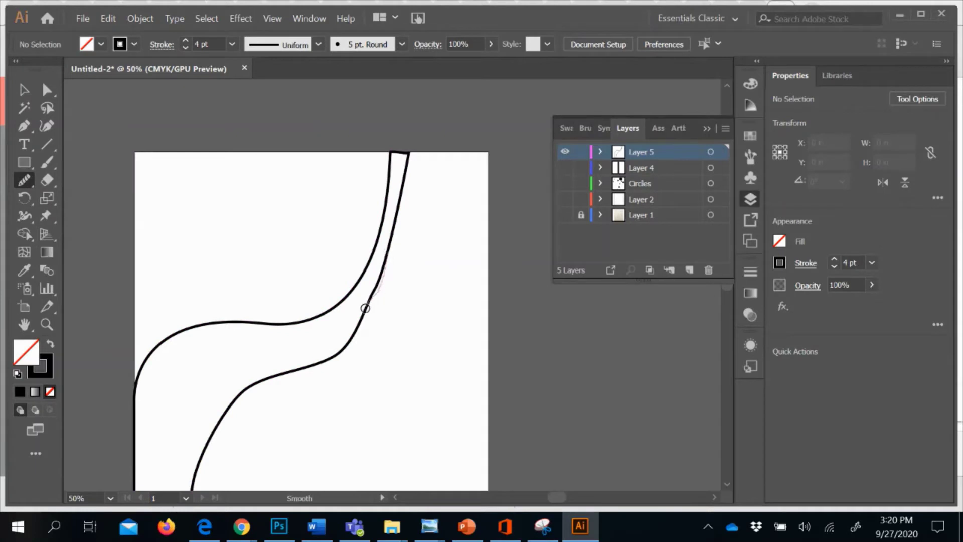
pyautogui.click(22, 89)
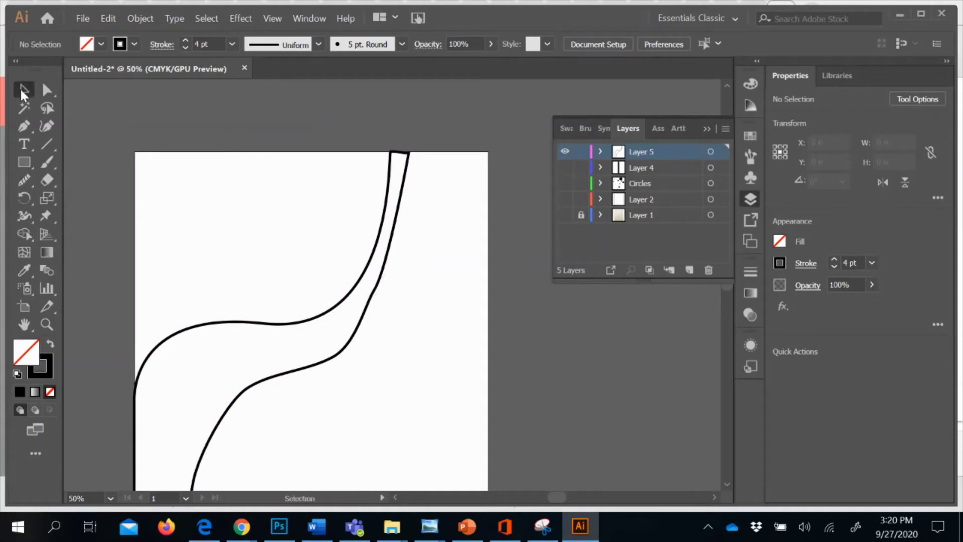
pyautogui.click(223, 320)
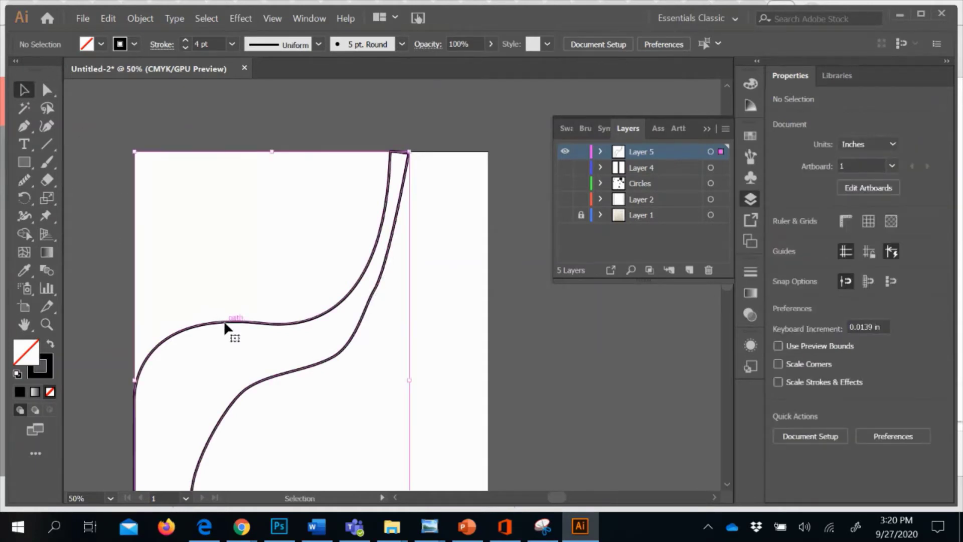
pyautogui.click(28, 179)
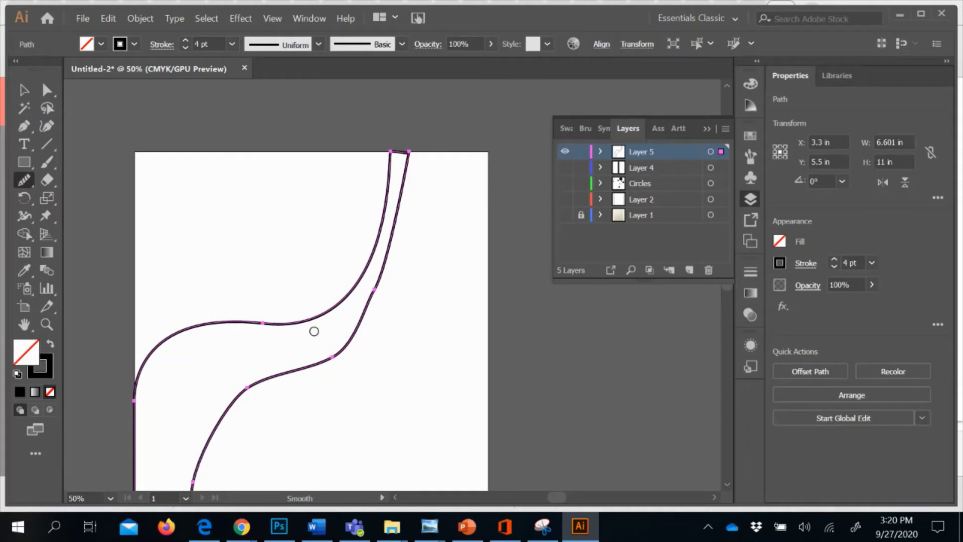
pyautogui.moveTo(374, 299)
pyautogui.mouseDown()
pyautogui.moveTo(358, 330)
pyautogui.moveTo(379, 288)
pyautogui.moveTo(327, 360)
pyautogui.mouseUp()
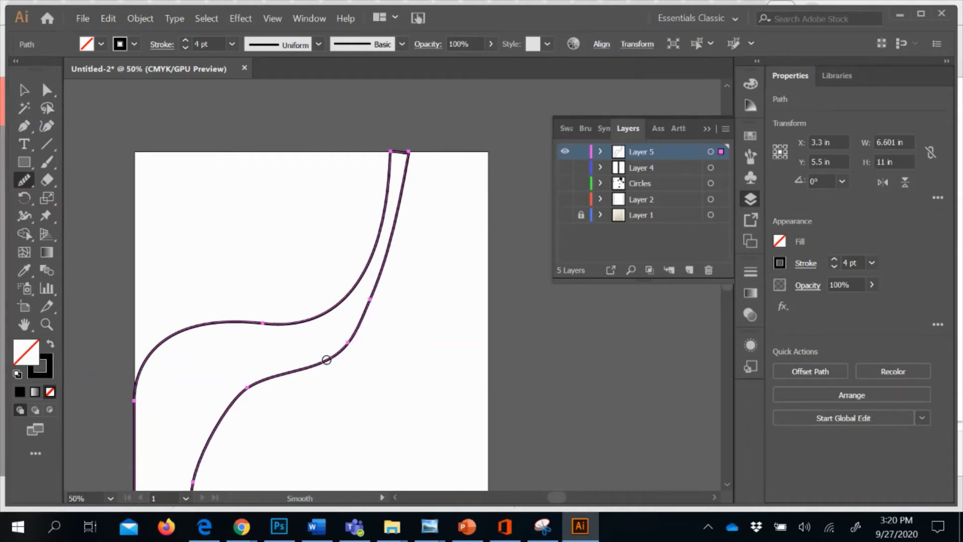
pyautogui.moveTo(375, 279); pyautogui.dragTo(353, 328)
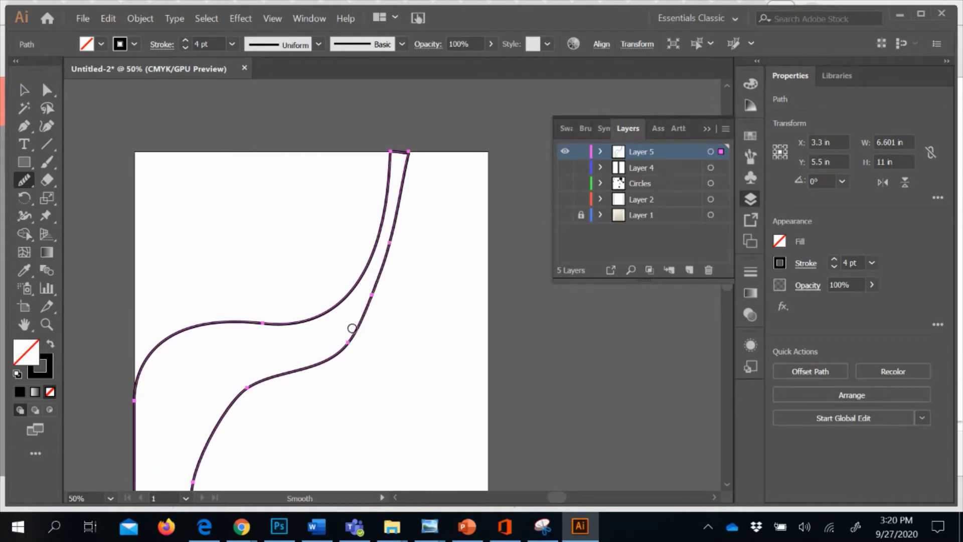
# Step: Draw three overlapping freehand test lines above the wavy shape and one below it with the Pencil tool
pyautogui.click(23, 181)
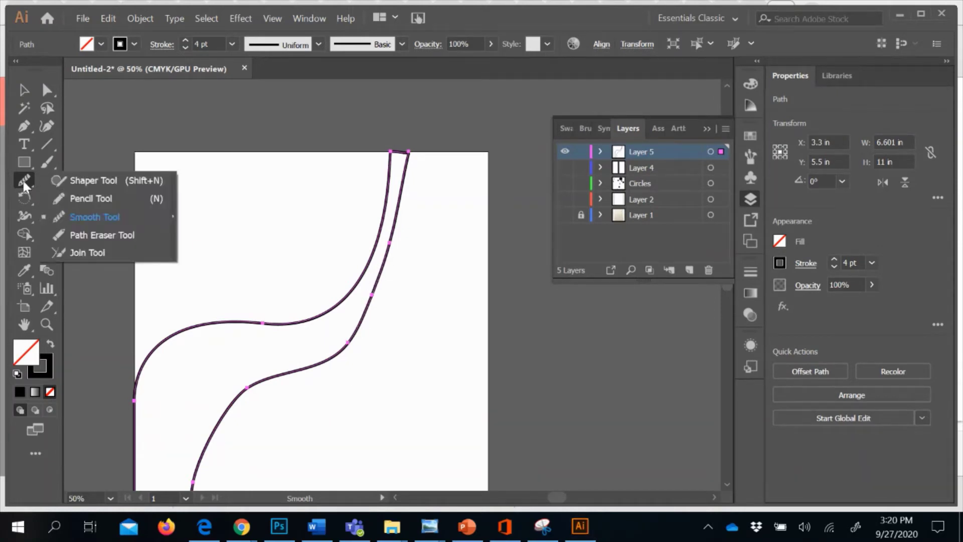
pyautogui.click(68, 198)
pyautogui.moveTo(156, 241)
pyautogui.mouseDown()
pyautogui.moveTo(211, 212)
pyautogui.moveTo(343, 169)
pyautogui.mouseUp()
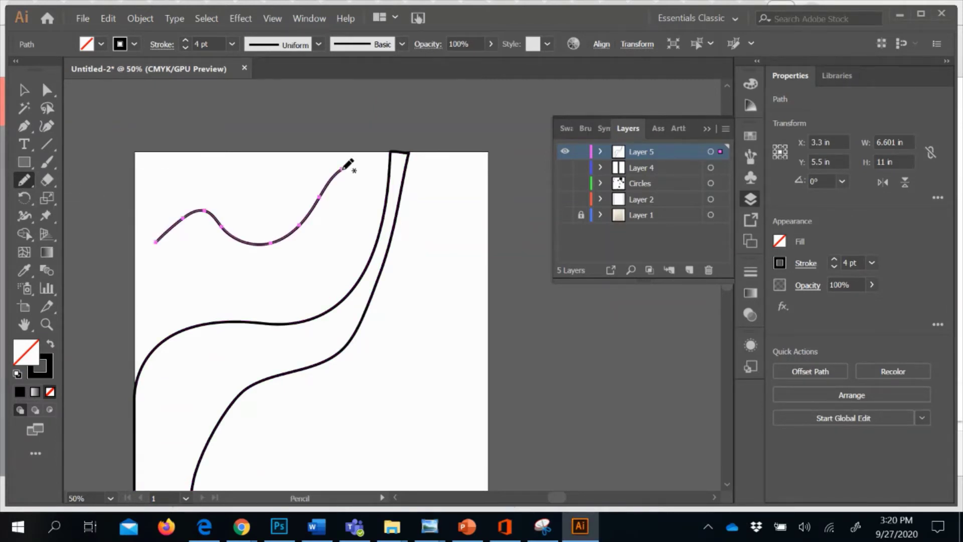
pyautogui.moveTo(218, 257)
pyautogui.mouseDown()
pyautogui.moveTo(280, 242)
pyautogui.moveTo(348, 191)
pyautogui.mouseUp()
pyautogui.moveTo(239, 244)
pyautogui.mouseDown()
pyautogui.moveTo(306, 182)
pyautogui.moveTo(372, 168)
pyautogui.mouseUp()
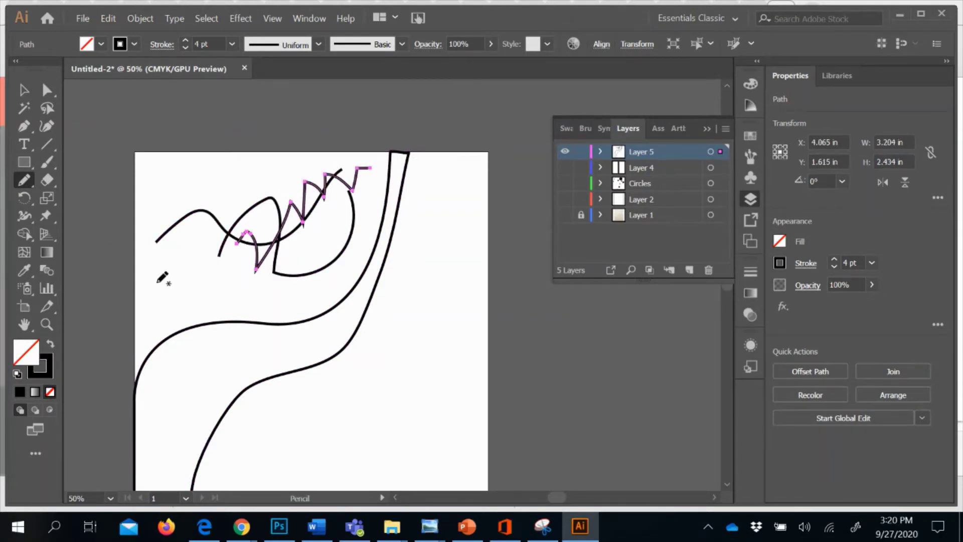
pyautogui.moveTo(330, 405)
pyautogui.mouseDown()
pyautogui.moveTo(389, 344)
pyautogui.moveTo(433, 269)
pyautogui.moveTo(371, 372)
pyautogui.mouseUp()
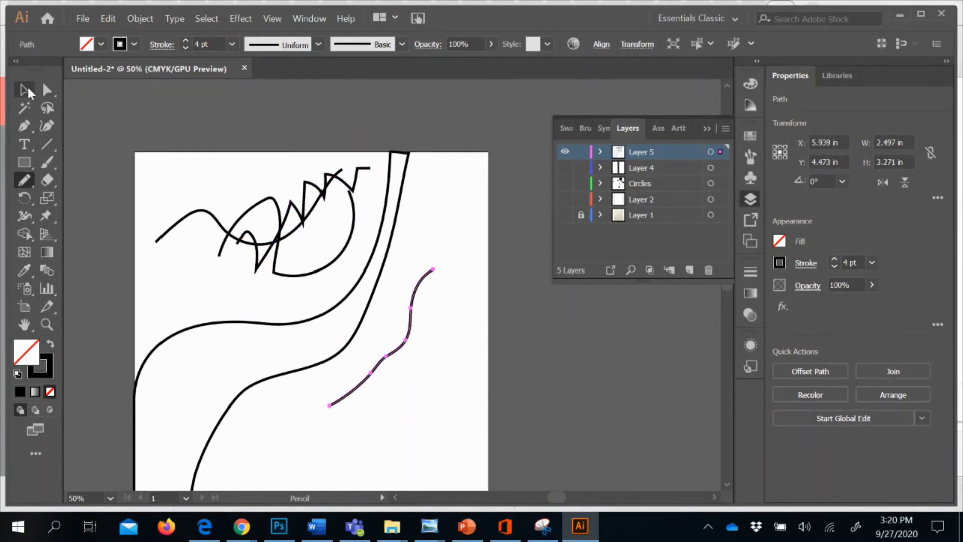
# Step: Delete all the freehand pencil test lines above and below the wavy shape
pyautogui.click(23, 90)
pyautogui.click(308, 263)
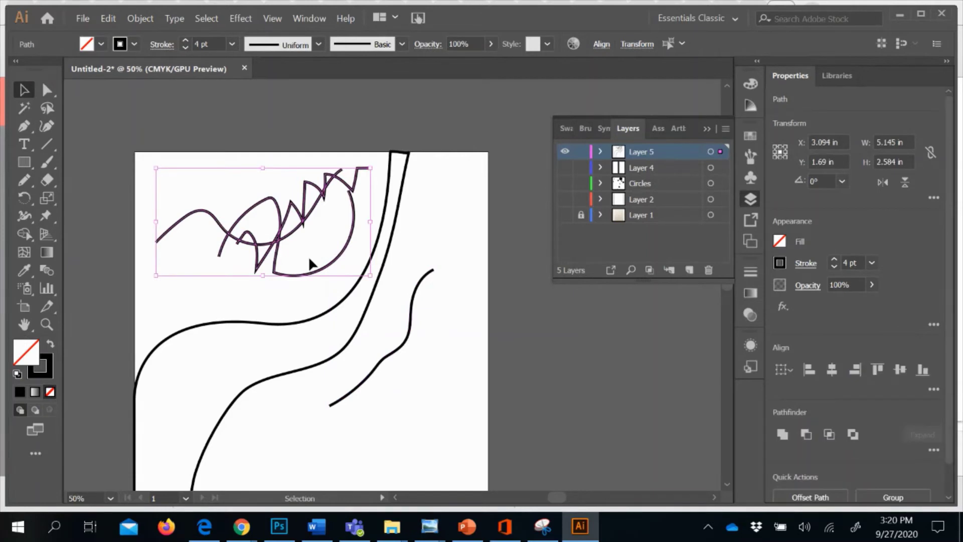
pyautogui.press('Delete')
pyautogui.click(407, 313)
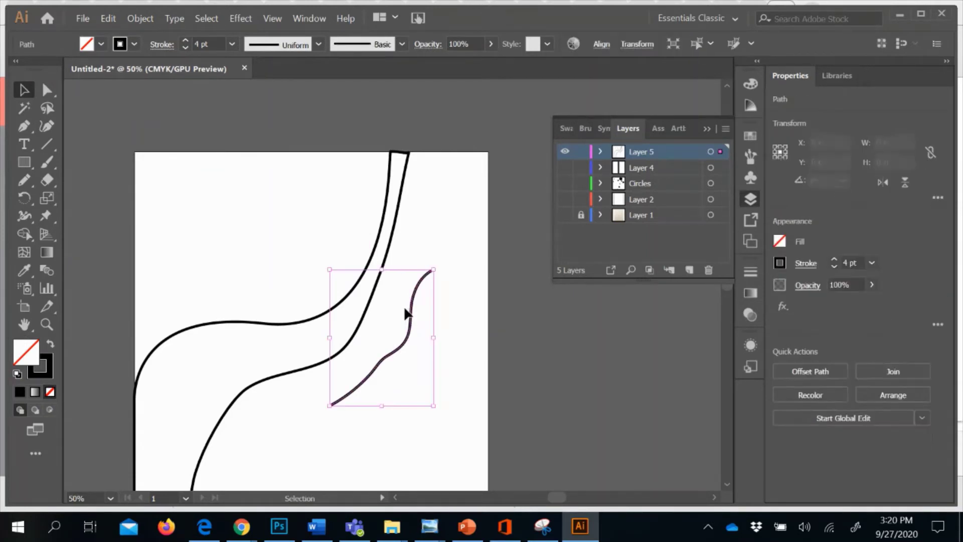
pyautogui.press('Delete')
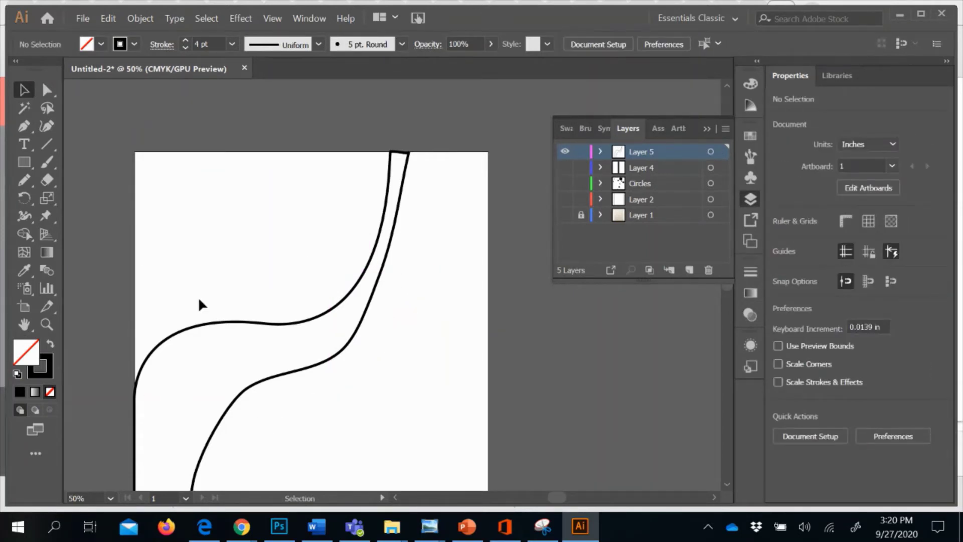
# Step: Select the wavy shape again and run the Smooth tool along the middle of its lower curve
pyautogui.click(223, 323)
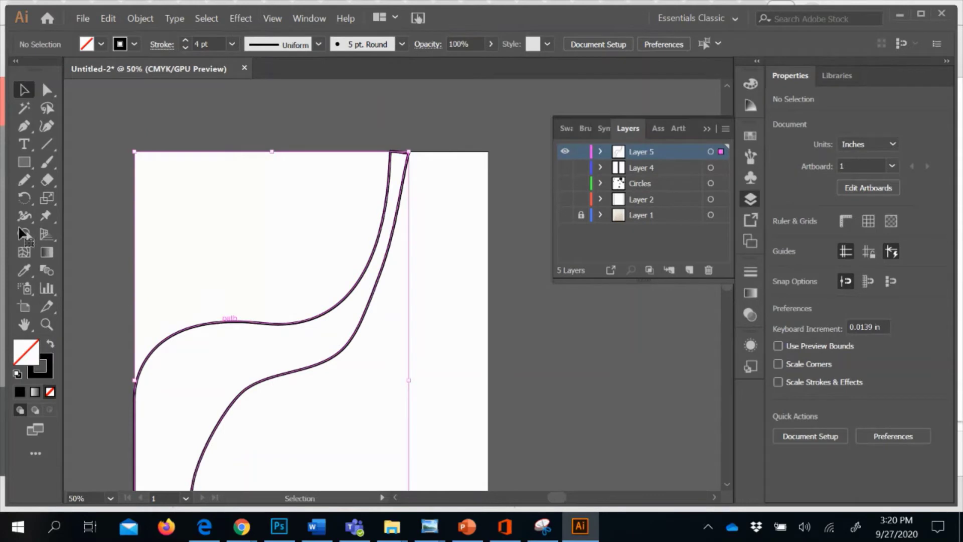
pyautogui.click(26, 179)
pyautogui.click(79, 217)
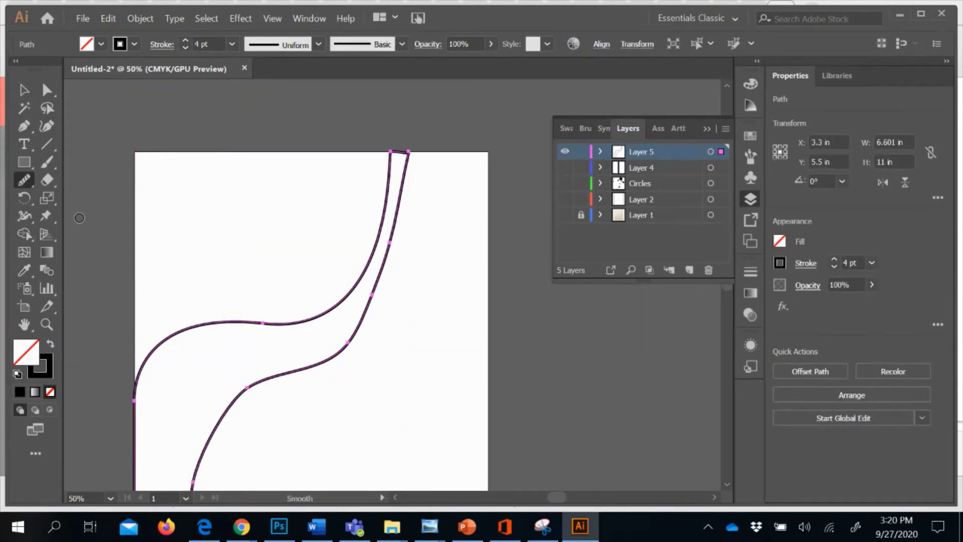
pyautogui.moveTo(240, 396)
pyautogui.mouseDown()
pyautogui.moveTo(288, 378)
pyautogui.moveTo(370, 324)
pyautogui.mouseUp()
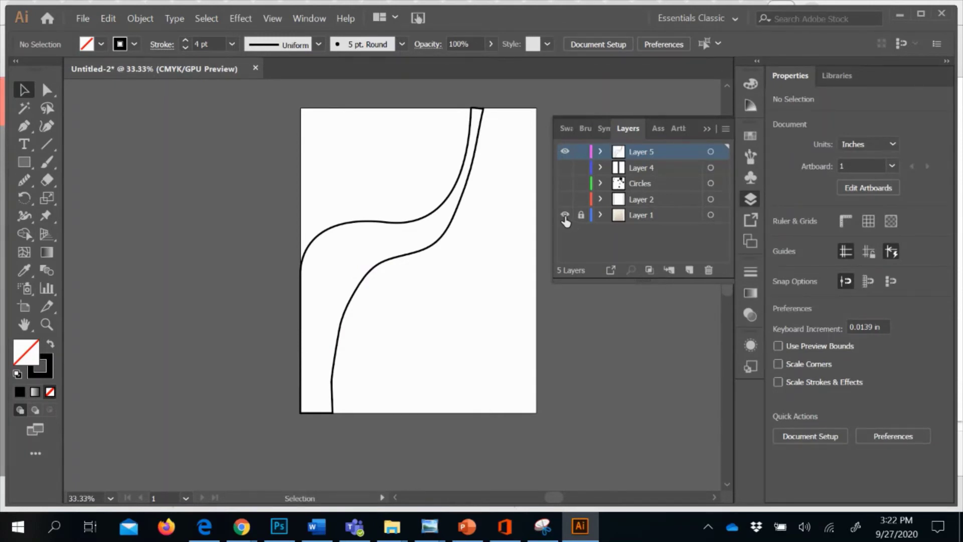
# Step: Show the Layer 1 sketch and trace a second wavy outline with the Pen tool from X 2.317, Y 11 in to about X 6.13, Y 4.62 in
pyautogui.click(564, 216)
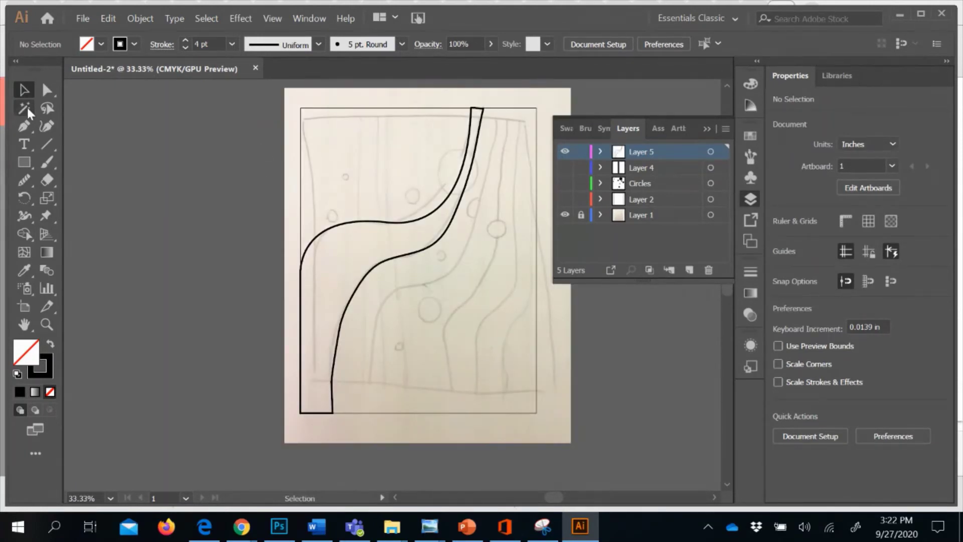
pyautogui.click(22, 125)
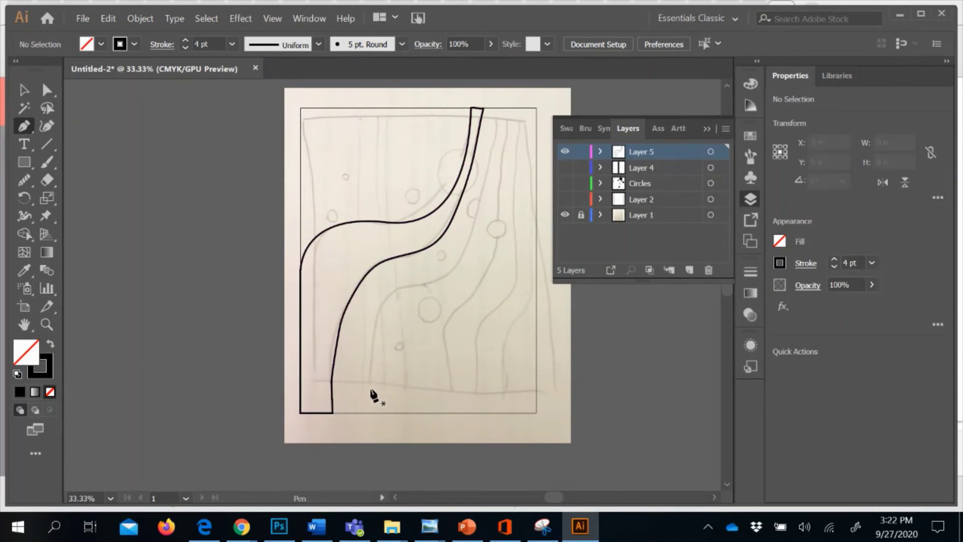
pyautogui.click(365, 412)
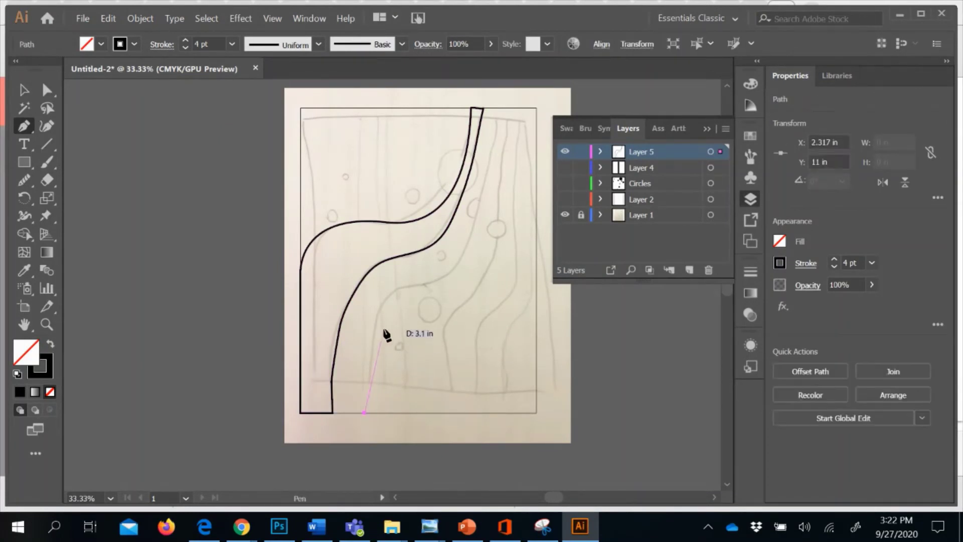
pyautogui.moveTo(388, 292)
pyautogui.mouseDown()
pyautogui.moveTo(451, 275)
pyautogui.moveTo(469, 252)
pyautogui.moveTo(498, 129)
pyautogui.mouseUp()
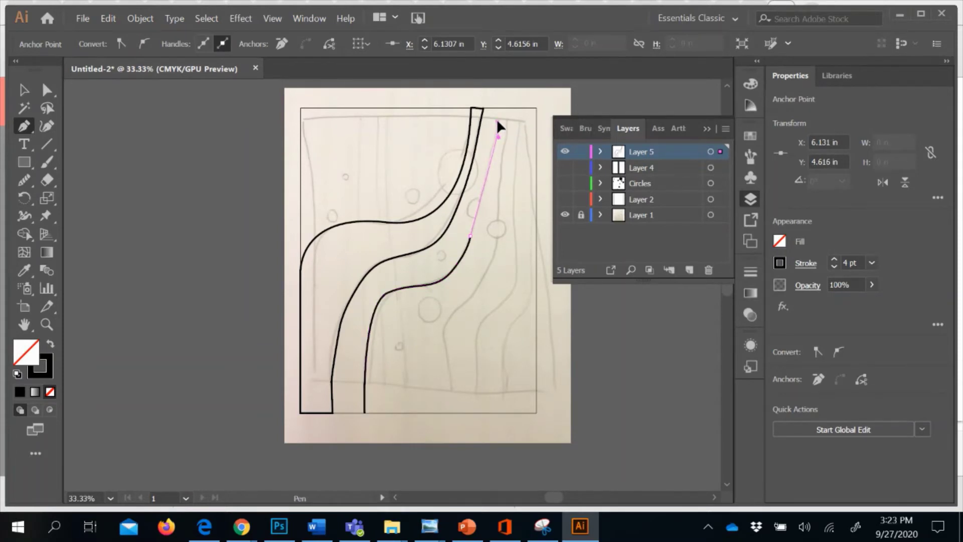
pyautogui.click(500, 122)
pyautogui.moveTo(499, 120); pyautogui.dragTo(501, 123)
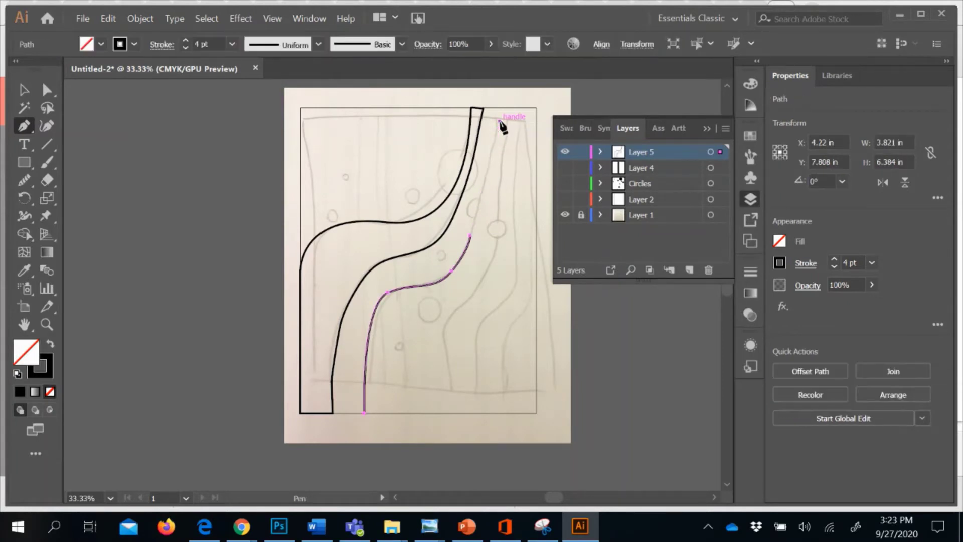
pyautogui.hotkey('ctrl', 'z')
# Step: Finish the second wavy outline along the sketch with the Pen tool through about X 7.107, Y 0.278 in, closing it at X 2.317, Y 11 in
pyautogui.click(470, 237)
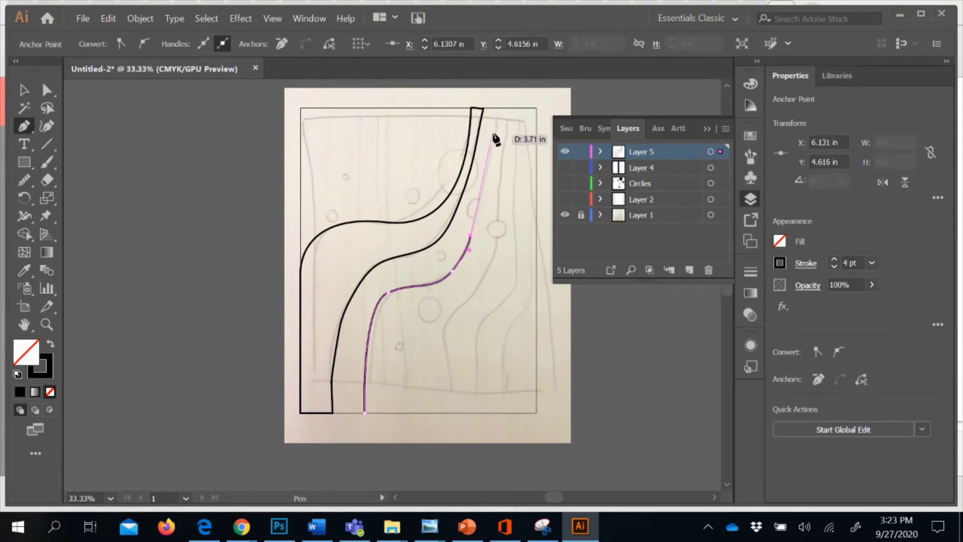
pyautogui.click(497, 115)
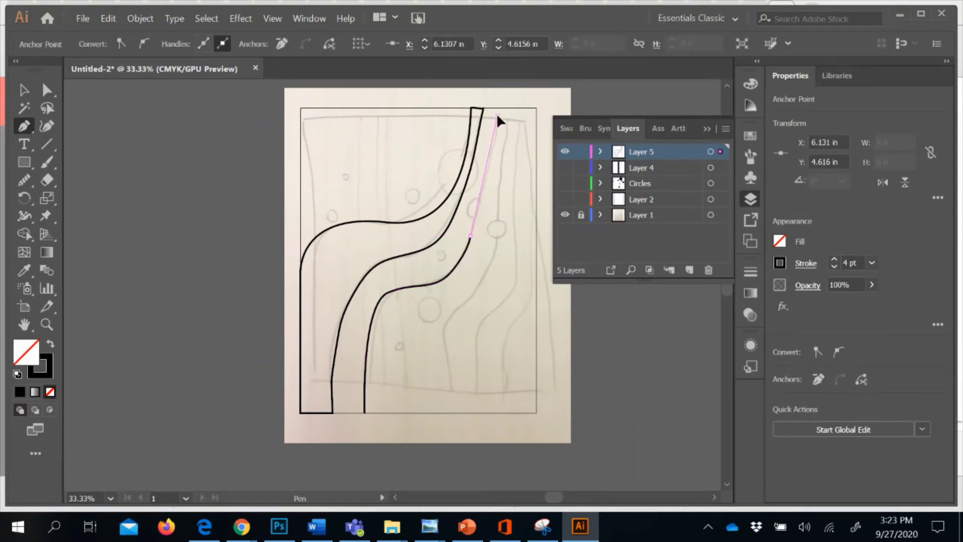
pyautogui.moveTo(497, 115); pyautogui.dragTo(497, 99)
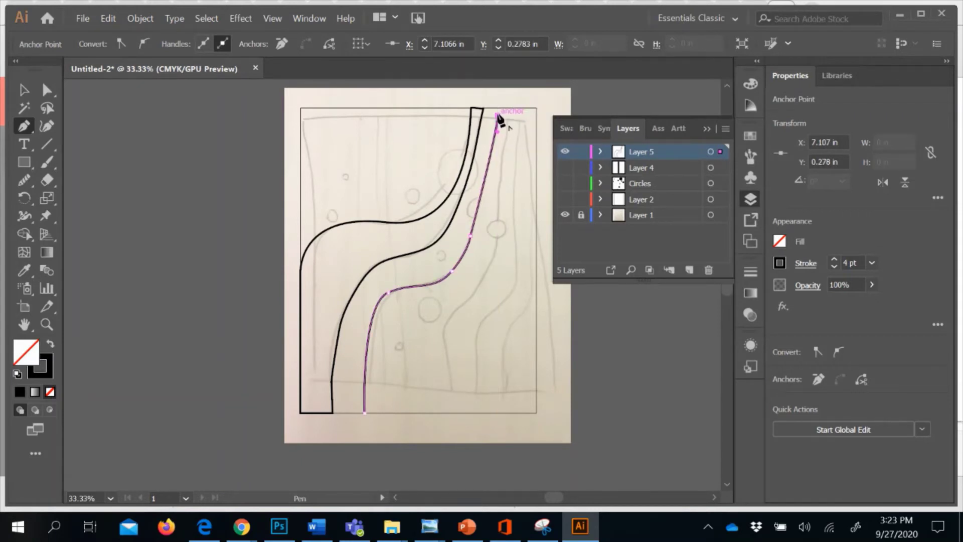
pyautogui.moveTo(511, 115)
pyautogui.mouseDown()
pyautogui.moveTo(500, 251)
pyautogui.moveTo(441, 333)
pyautogui.moveTo(452, 416)
pyautogui.moveTo(439, 374)
pyautogui.moveTo(440, 392)
pyautogui.moveTo(450, 413)
pyautogui.mouseUp()
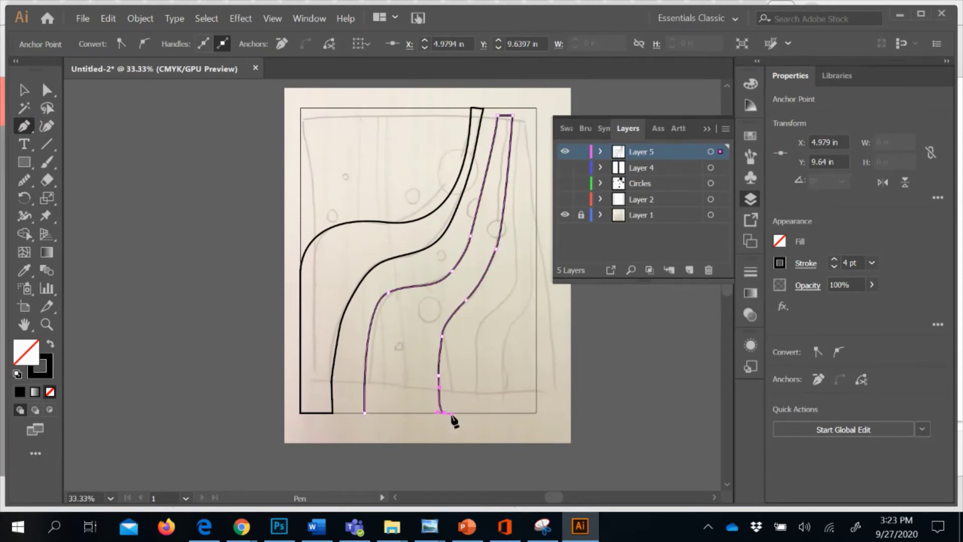
pyautogui.click(365, 414)
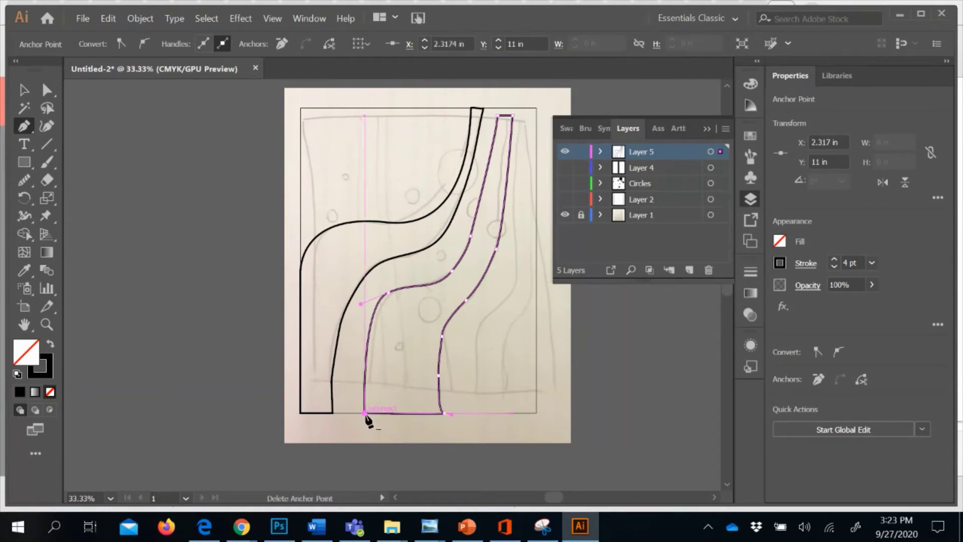
# Step: Move the short upper edge of the second wavy outline up to the artboard's upper edge with Direct Selection
pyautogui.click(47, 89)
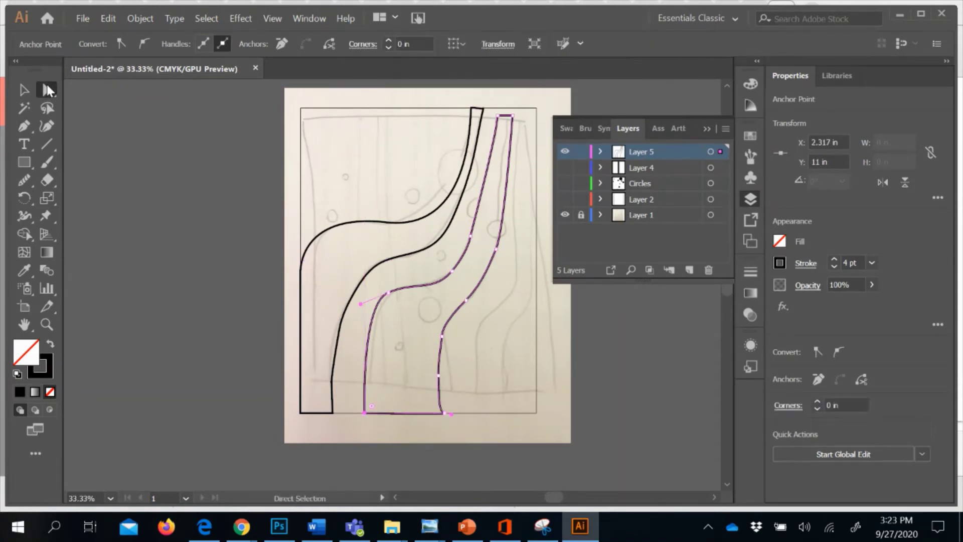
pyautogui.click(508, 119)
pyautogui.moveTo(508, 119); pyautogui.dragTo(508, 110)
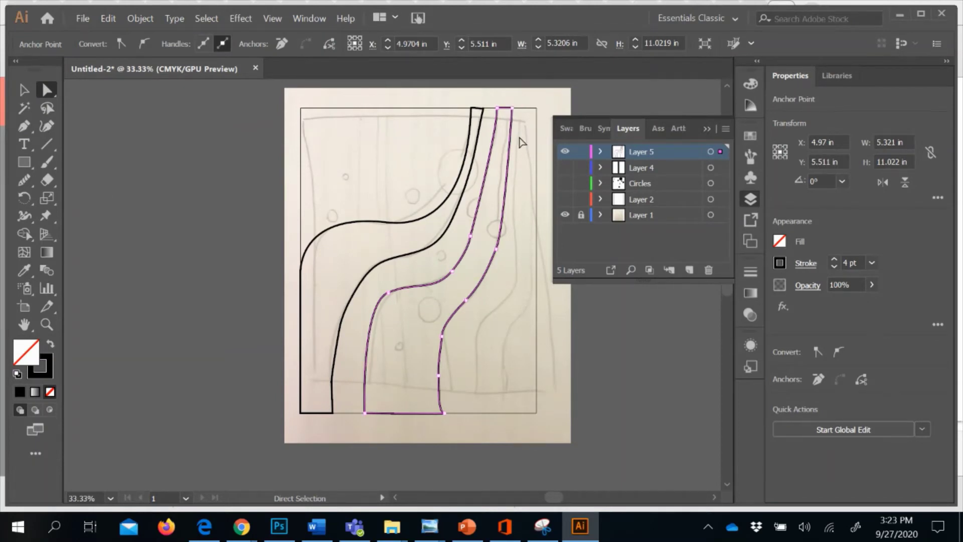
# Step: Trace the next sketch curve as an open Pen path from the artboard's upper edge to about X 6.42, Y 11.284 in and deselect it
pyautogui.click(24, 129)
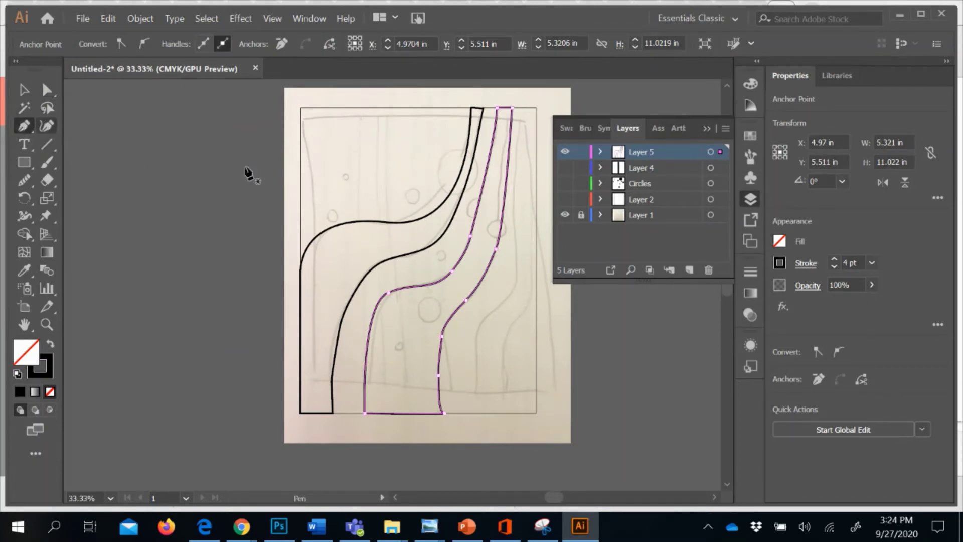
pyautogui.click(522, 107)
pyautogui.moveTo(515, 257); pyautogui.dragTo(505, 273)
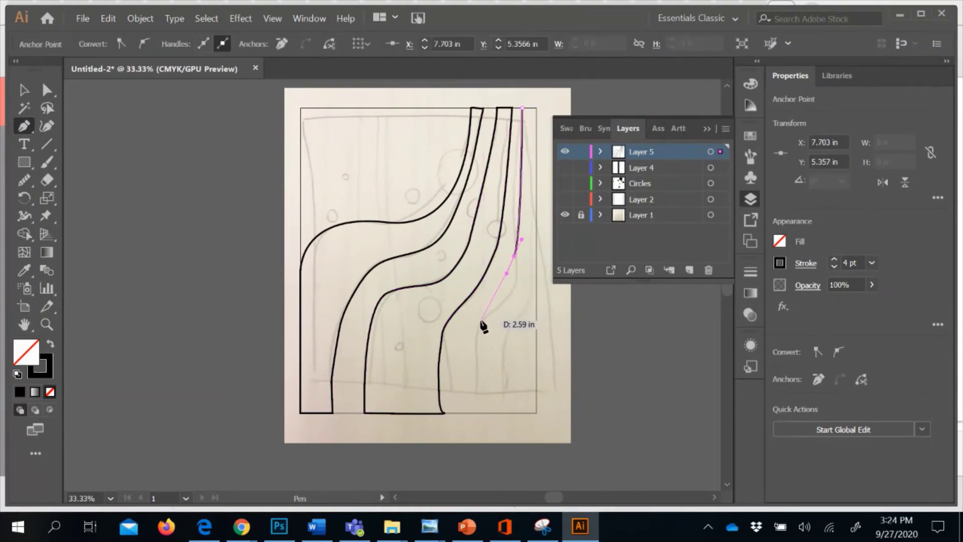
pyautogui.moveTo(481, 322); pyautogui.dragTo(472, 346)
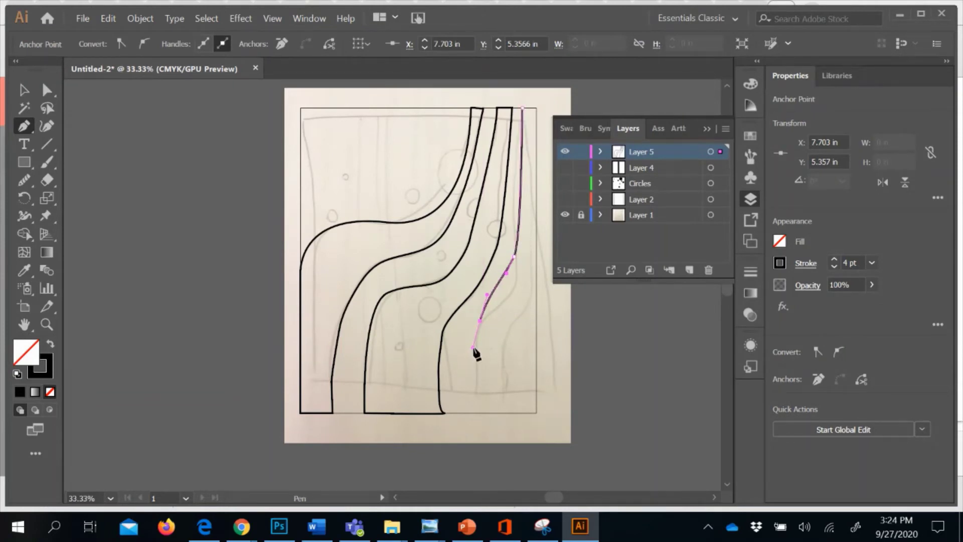
pyautogui.click(474, 391)
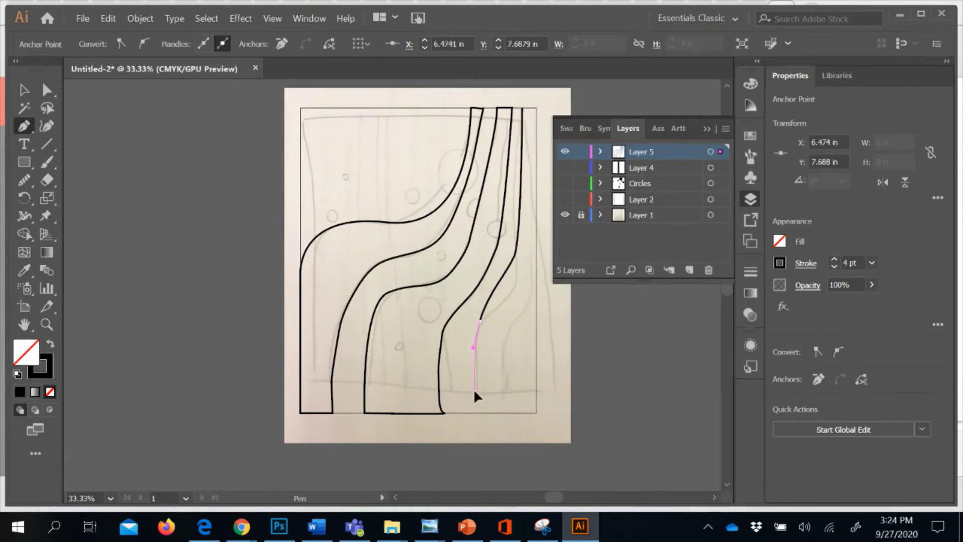
pyautogui.click(479, 421)
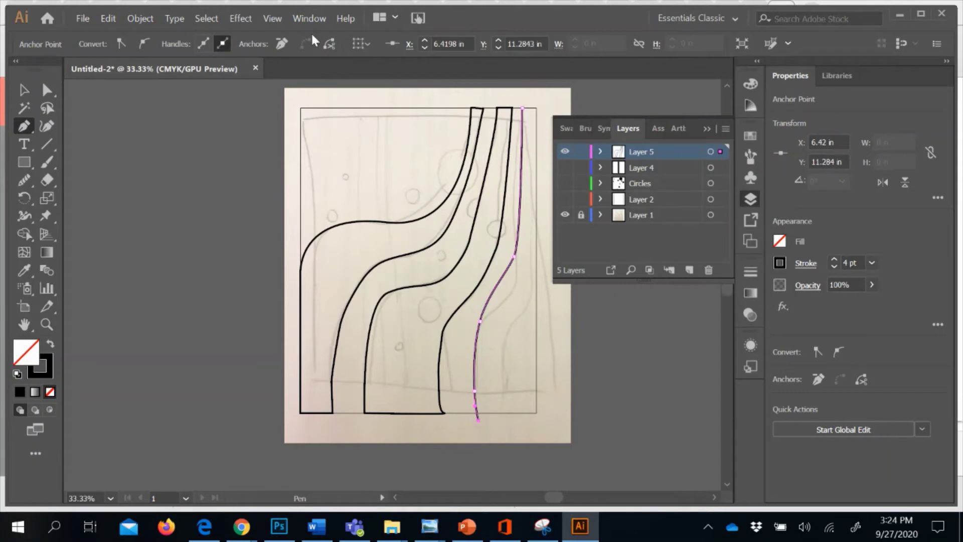
pyautogui.click(26, 90)
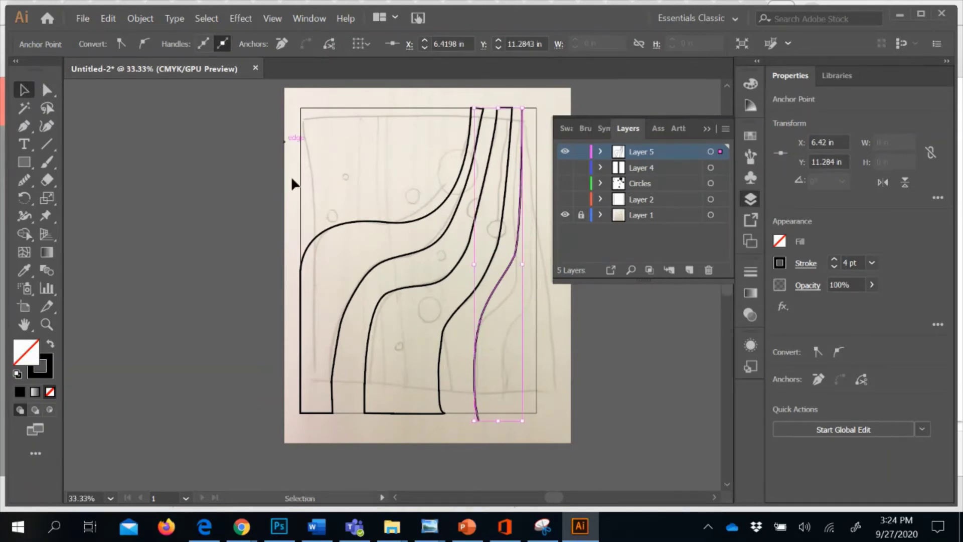
pyautogui.click(563, 324)
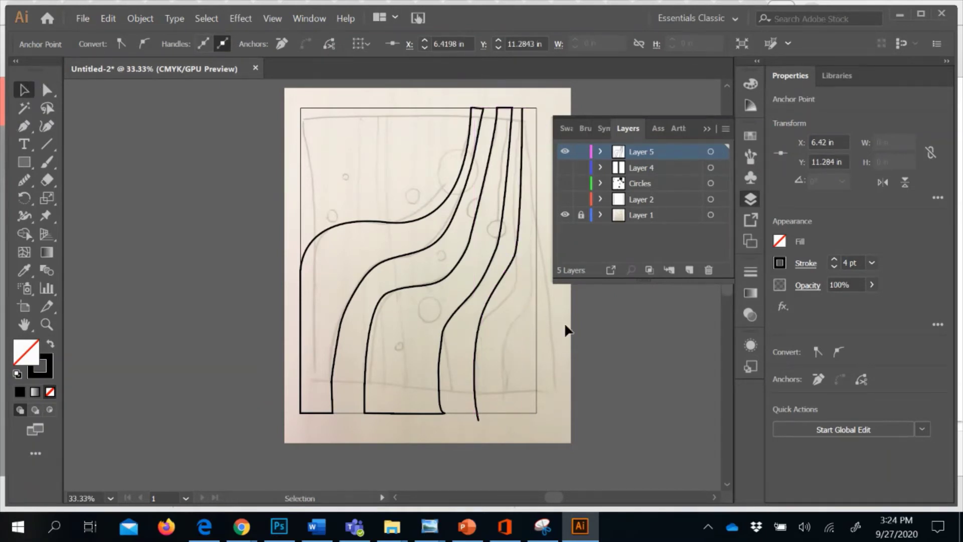
# Step: Set the stroke weight of the new open wavy line to 14 pt
pyautogui.click(476, 350)
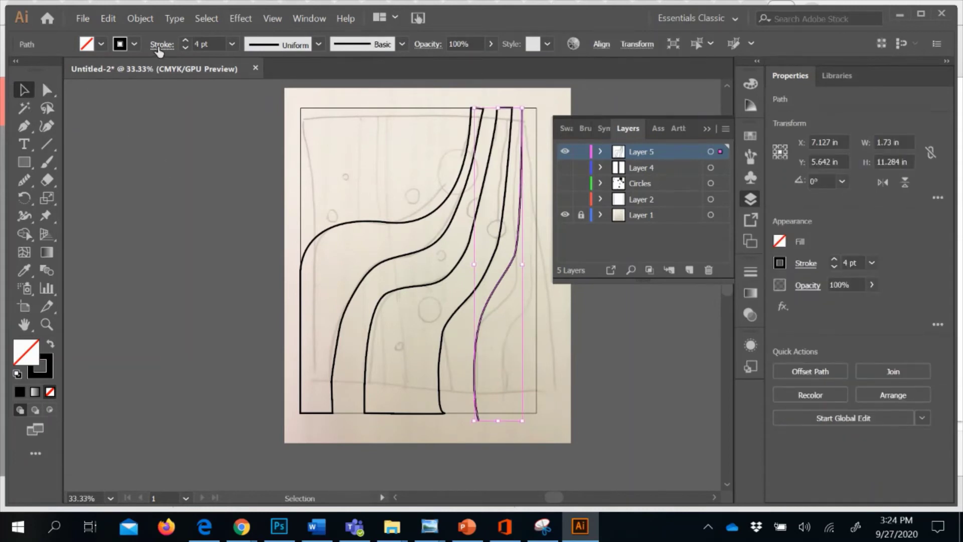
pyautogui.click(186, 40)
pyautogui.click(186, 40)
pyautogui.click(186, 40)
pyautogui.click(187, 40)
pyautogui.click(187, 40)
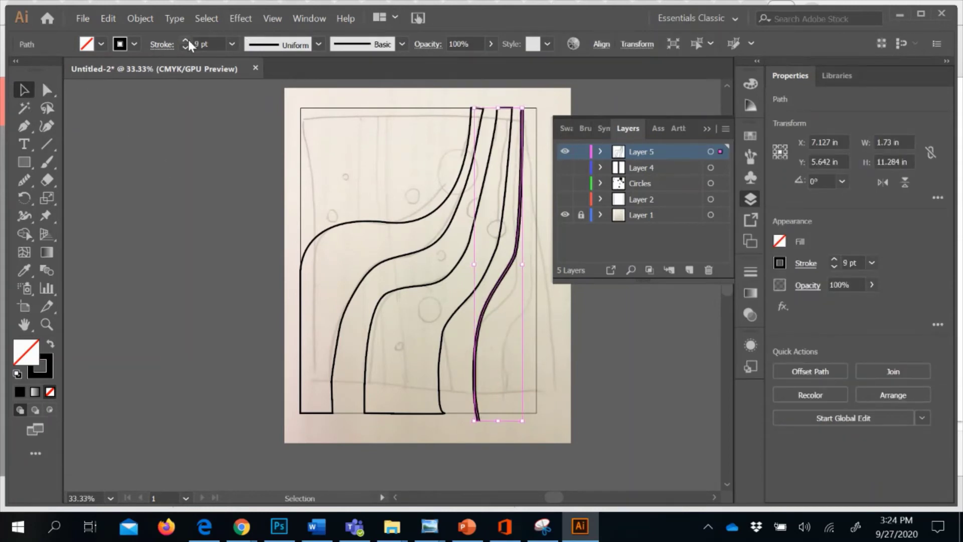
pyautogui.click(187, 40)
pyautogui.click(187, 40)
pyautogui.click(187, 41)
pyautogui.click(187, 40)
pyautogui.click(187, 40)
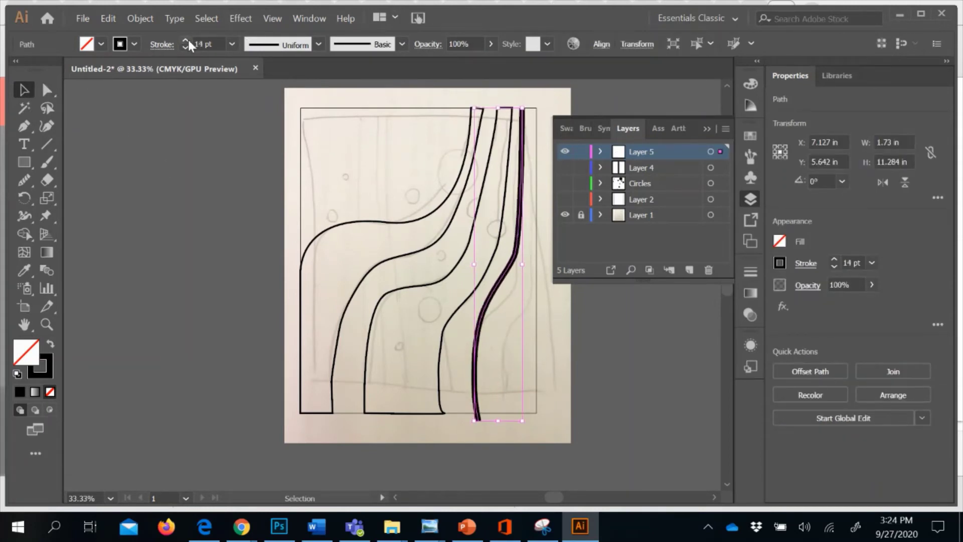
# Step: Fill both closed wavy shapes with black
pyautogui.click(401, 290)
pyautogui.click(400, 288)
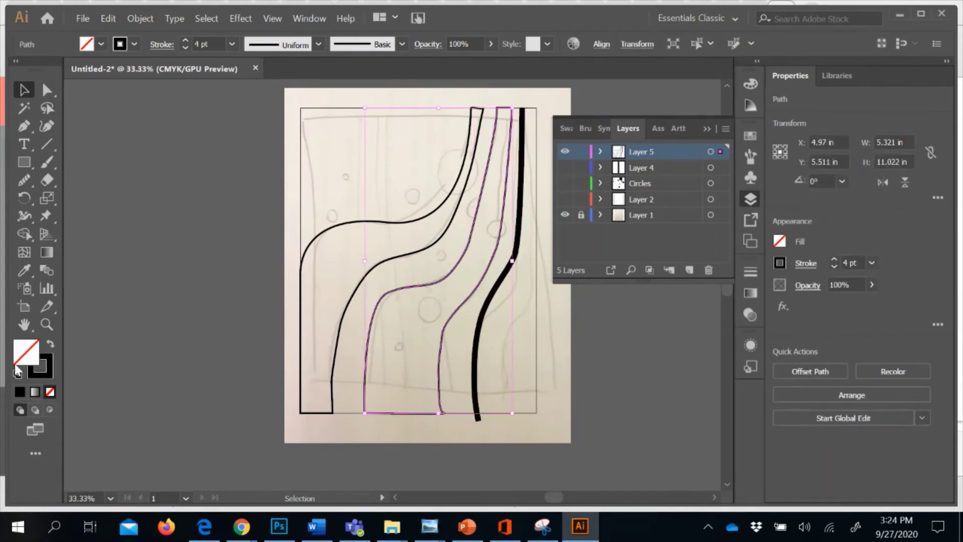
pyautogui.moveTo(34, 372); pyautogui.dragTo(26, 357)
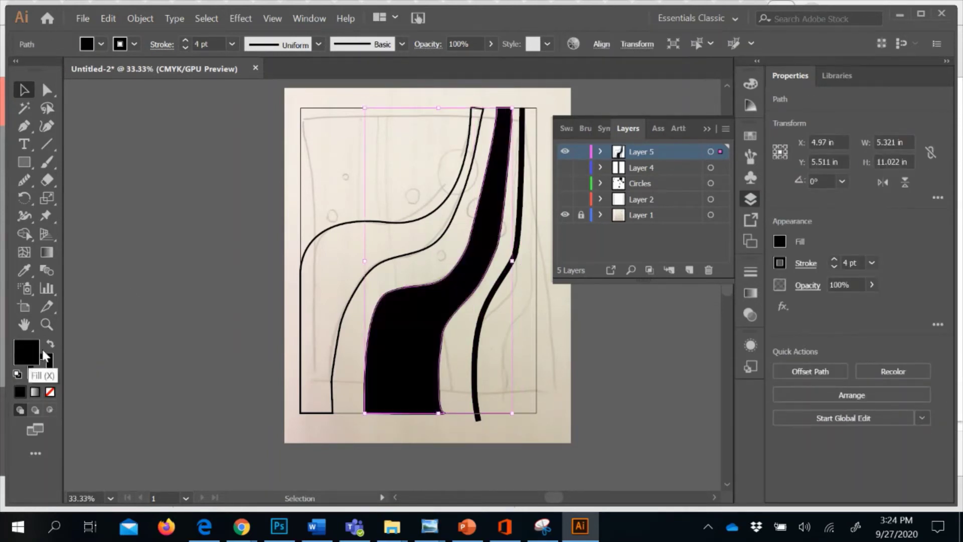
pyautogui.click(320, 329)
pyautogui.click(337, 331)
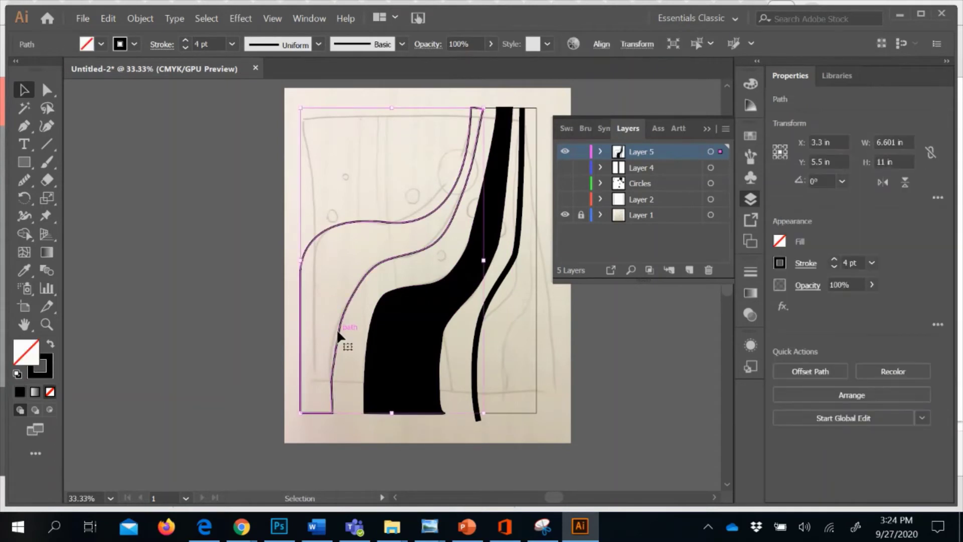
pyautogui.click(100, 44)
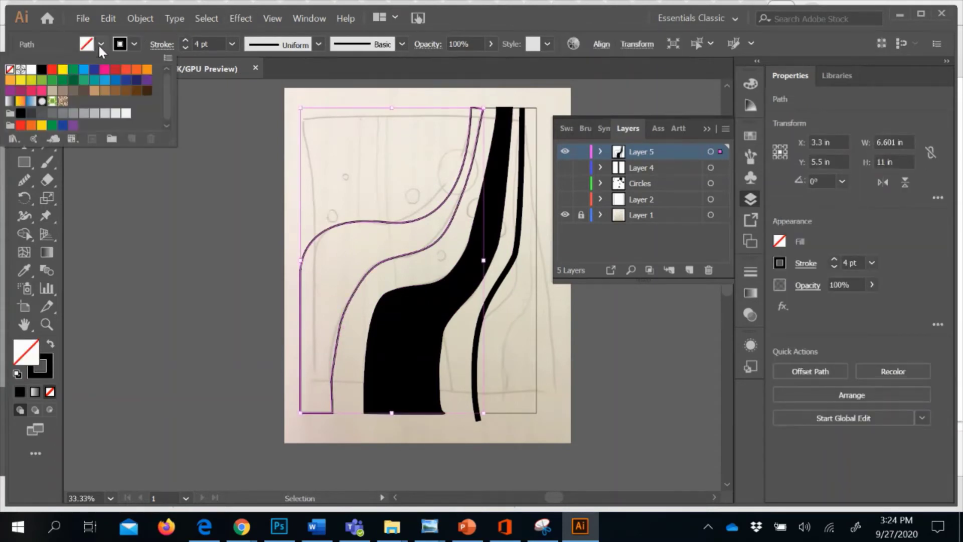
pyautogui.click(42, 73)
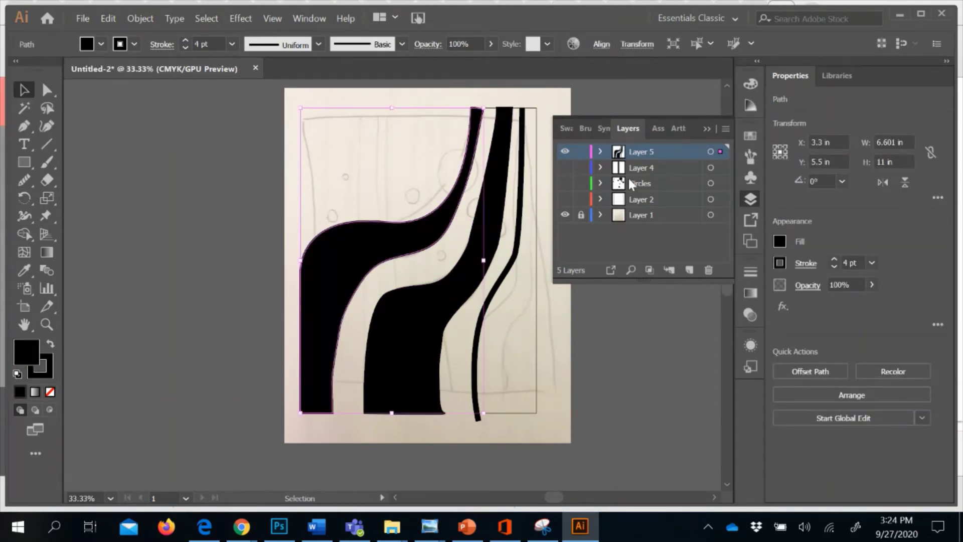
# Step: Show Layer 4, Circles and Layer 2 together with the wavy shapes
pyautogui.click(565, 167)
pyautogui.click(565, 183)
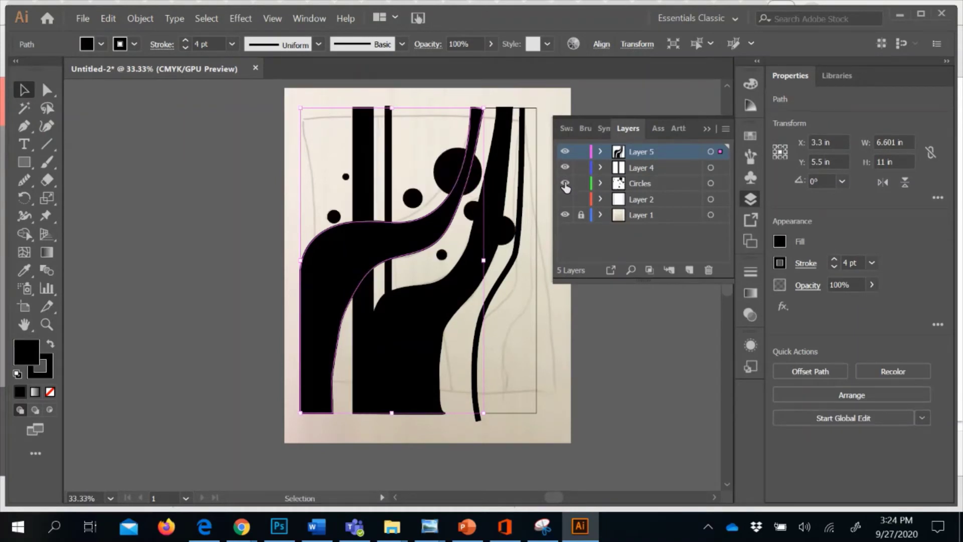
pyautogui.click(564, 199)
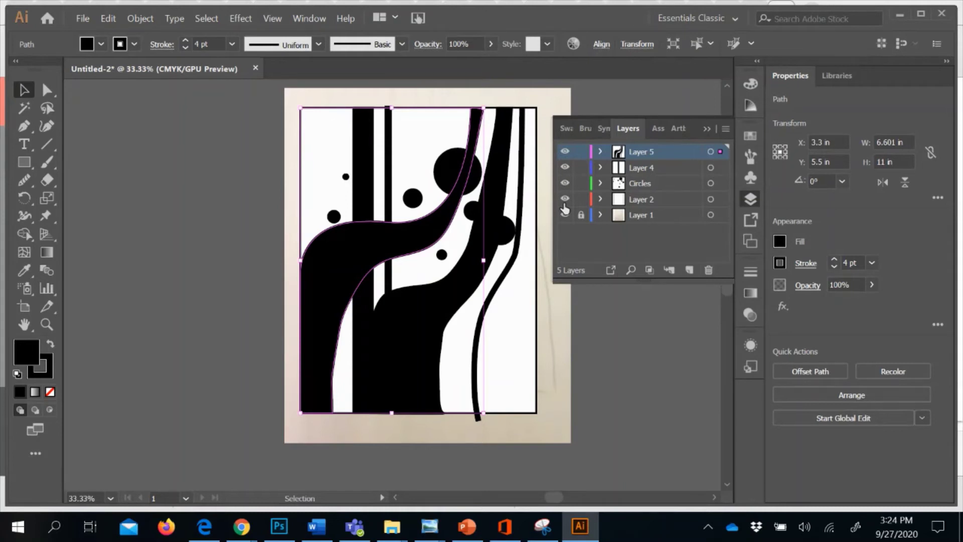
pyautogui.click(564, 214)
# Step: Move the Circles layer above Layer 5 in the layer order and deselect the artwork
pyautogui.click(661, 183)
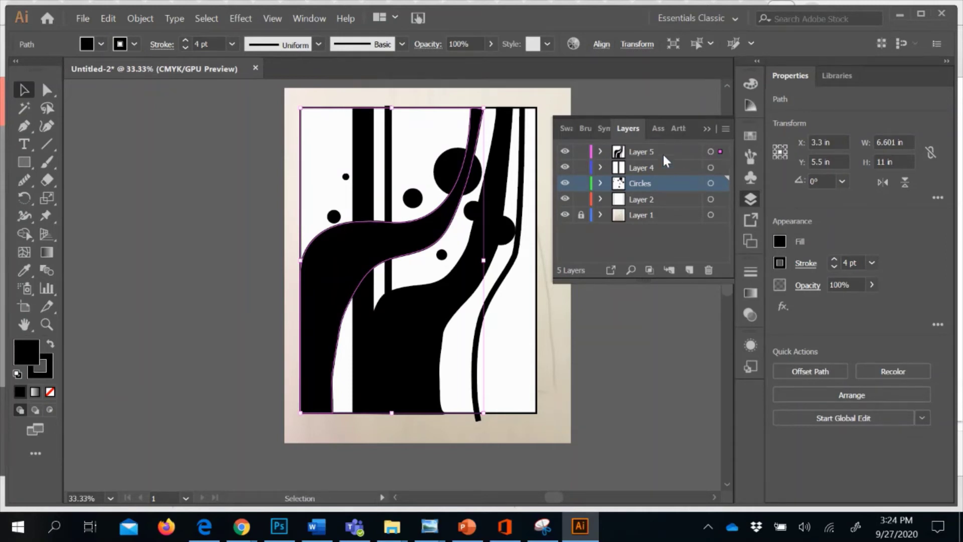
pyautogui.moveTo(651, 185); pyautogui.dragTo(648, 146)
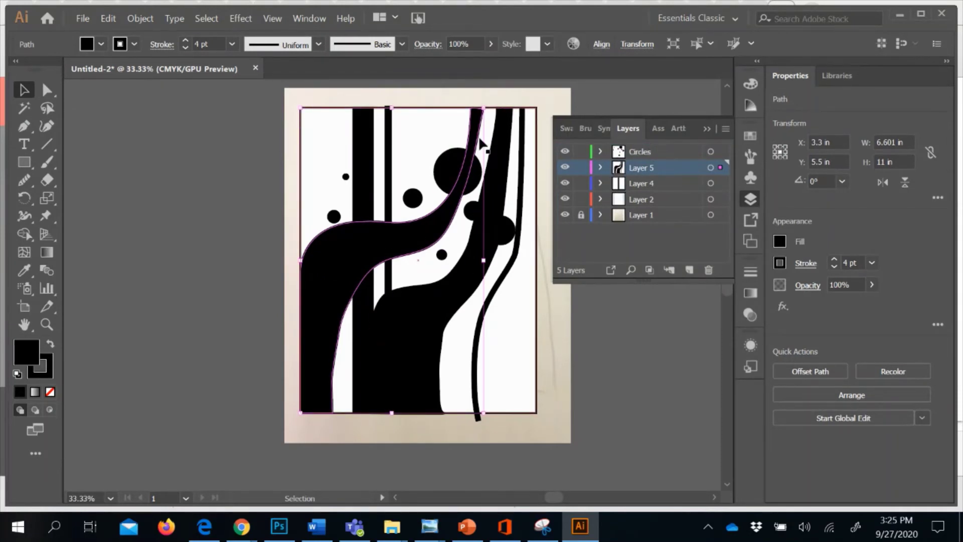
pyautogui.click(247, 169)
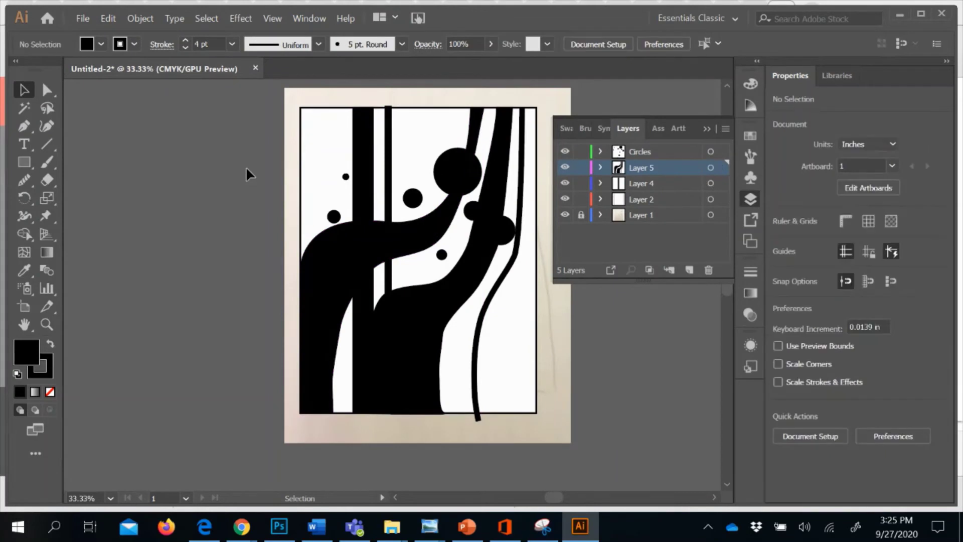
# Step: Lower the opacity of the second wavy shape to 56%
pyautogui.click(422, 337)
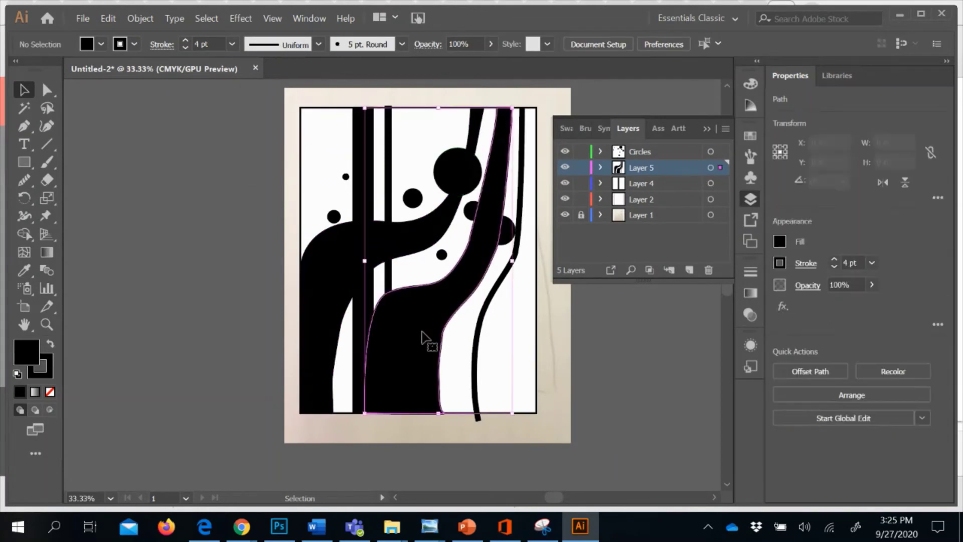
pyautogui.click(490, 43)
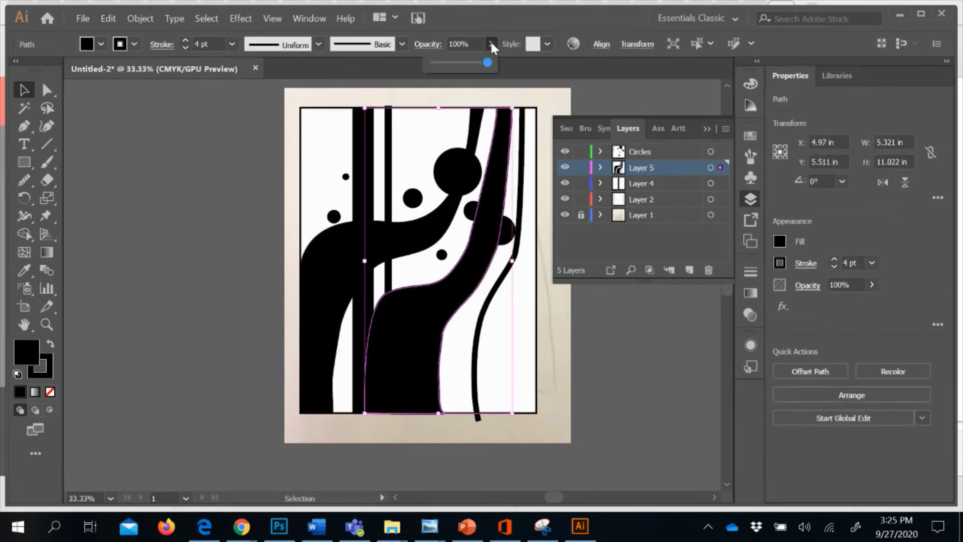
pyautogui.moveTo(490, 61); pyautogui.dragTo(464, 60)
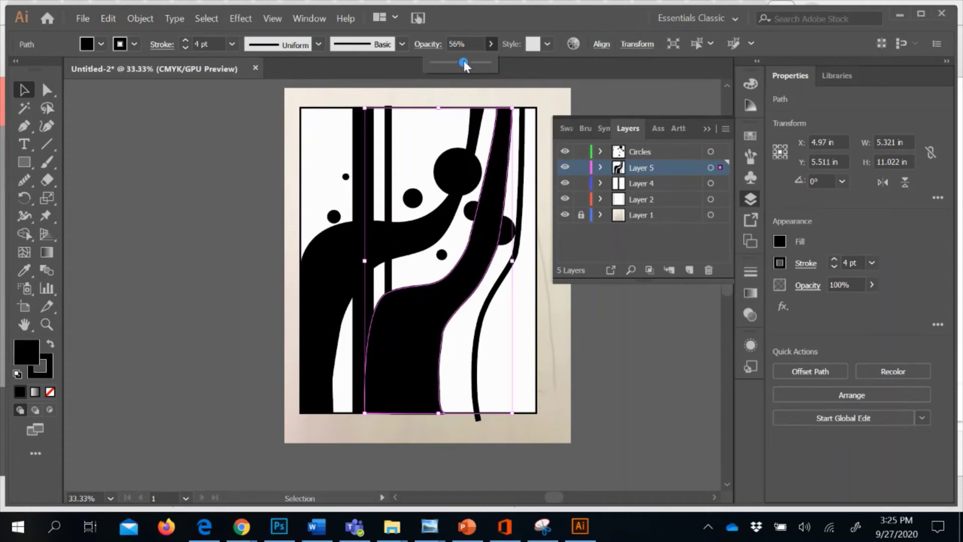
pyautogui.click(255, 155)
# Step: Give the 1.012 in circle beside the thick wavy line a white stroke
pyautogui.click(500, 233)
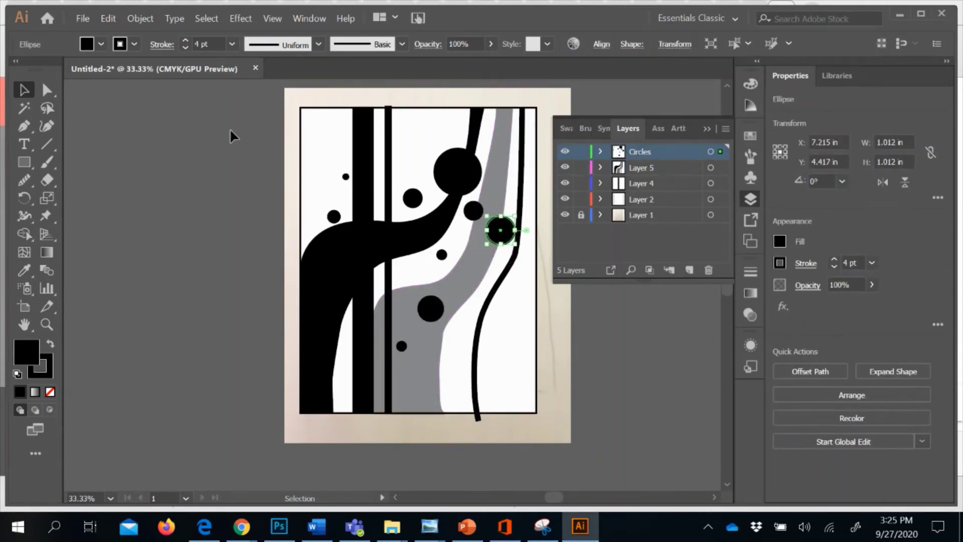
pyautogui.click(135, 44)
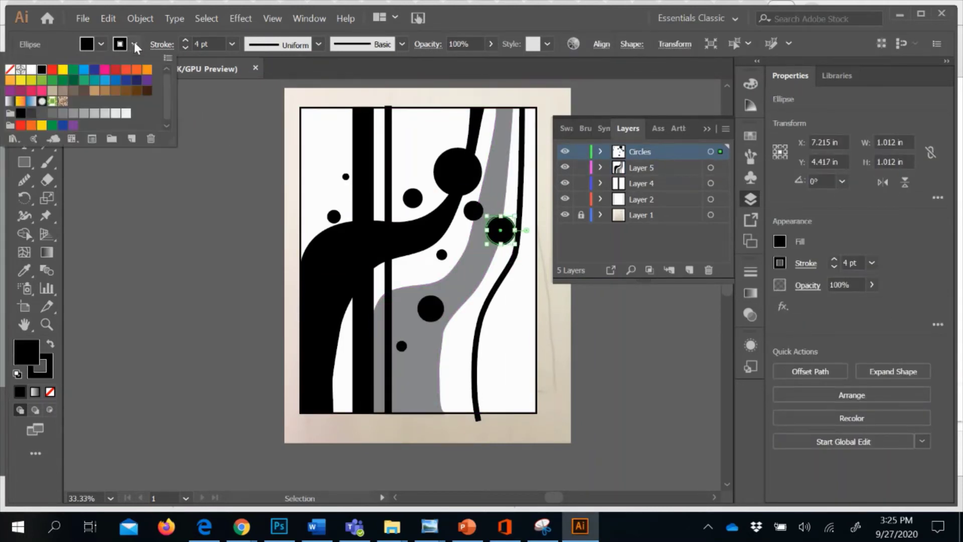
pyautogui.click(32, 69)
pyautogui.click(200, 173)
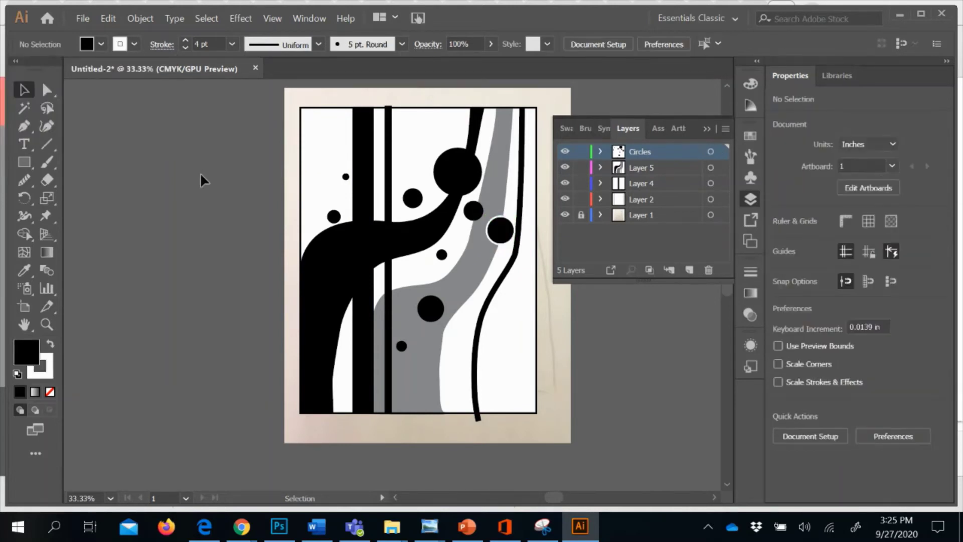
# Step: Apply the elliptical variable width profile, tapered at both ends, to the white stroke of the same circle
pyautogui.click(500, 230)
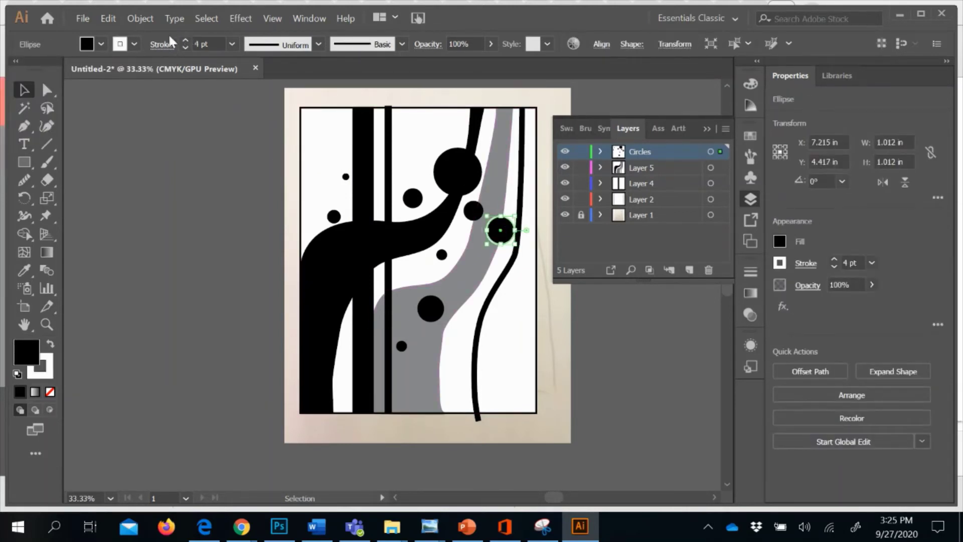
pyautogui.click(319, 44)
pyautogui.click(295, 90)
pyautogui.click(214, 123)
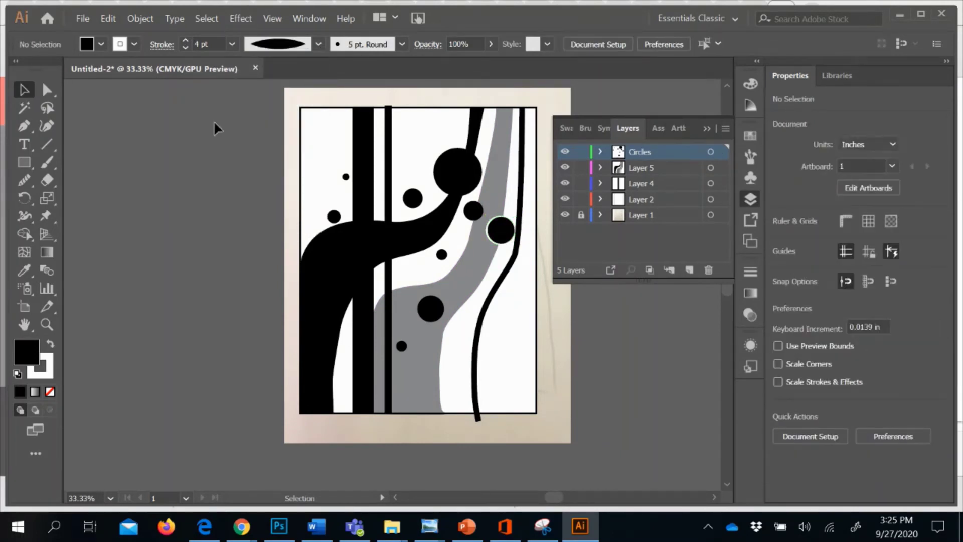
# Step: Smooth the bend of the thick 14 pt wavy line near the border's far edge with the Smooth tool
pyautogui.click(513, 261)
pyautogui.click(29, 185)
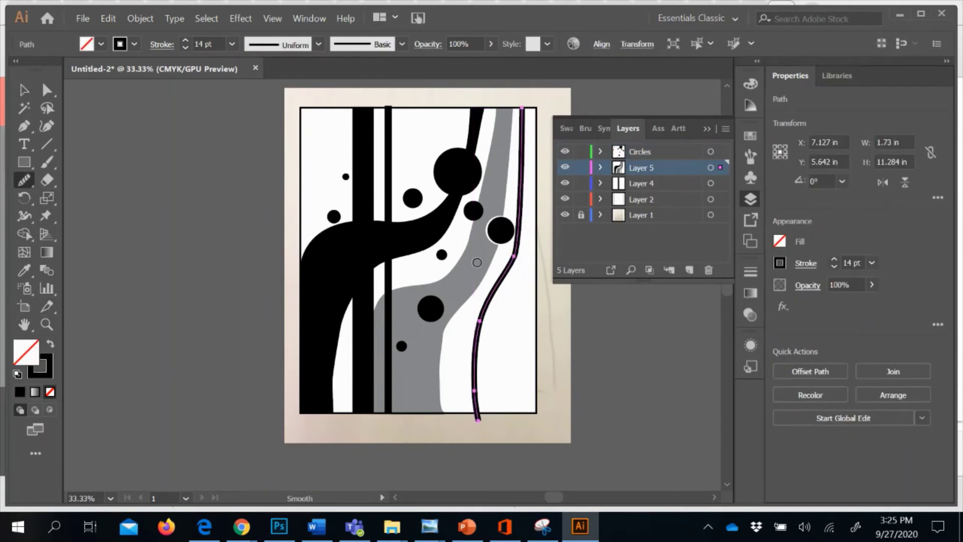
pyautogui.moveTo(521, 244); pyautogui.dragTo(500, 283)
pyautogui.click(23, 90)
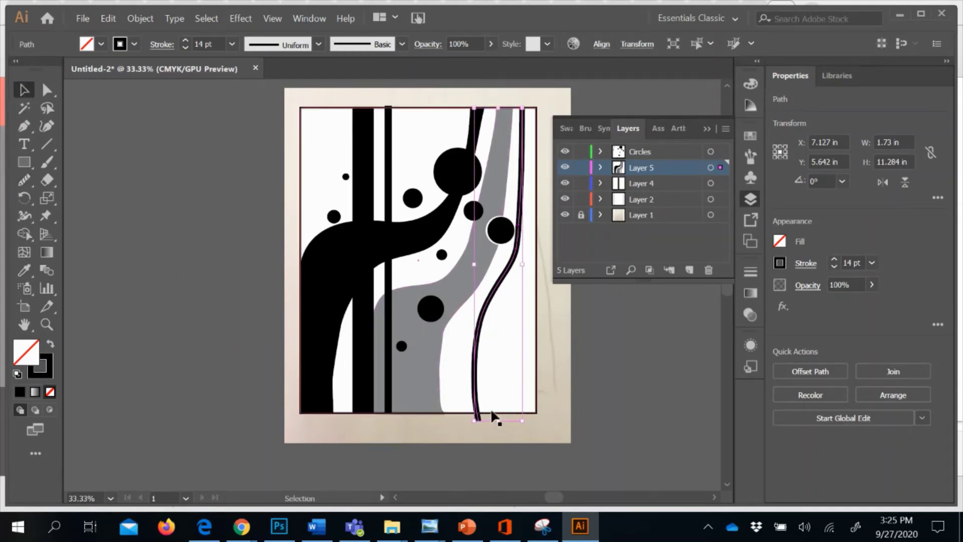
# Step: Apply the elliptical width profile, tapered at both ends, to the 14 pt wavy line and deselect it
pyautogui.click(478, 407)
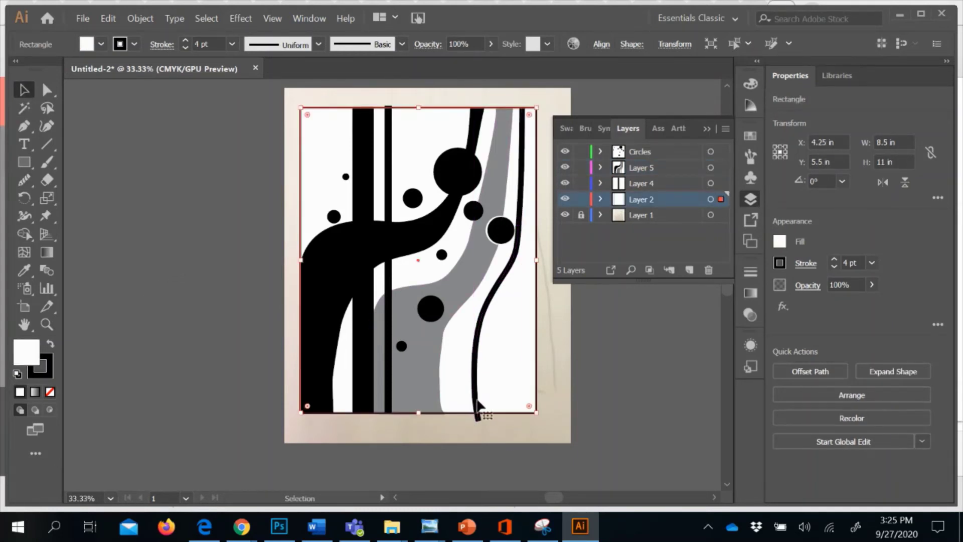
pyautogui.click(478, 407)
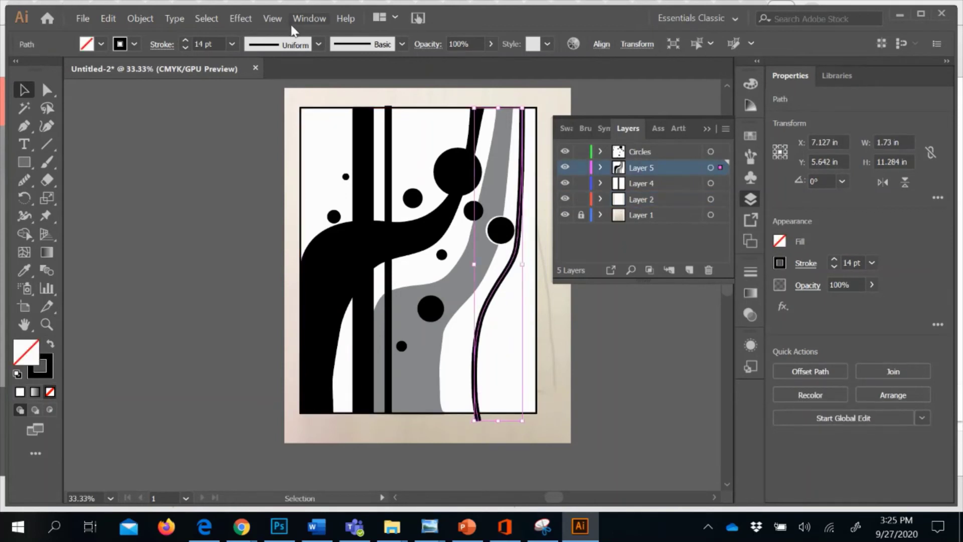
pyautogui.click(311, 46)
pyautogui.click(280, 93)
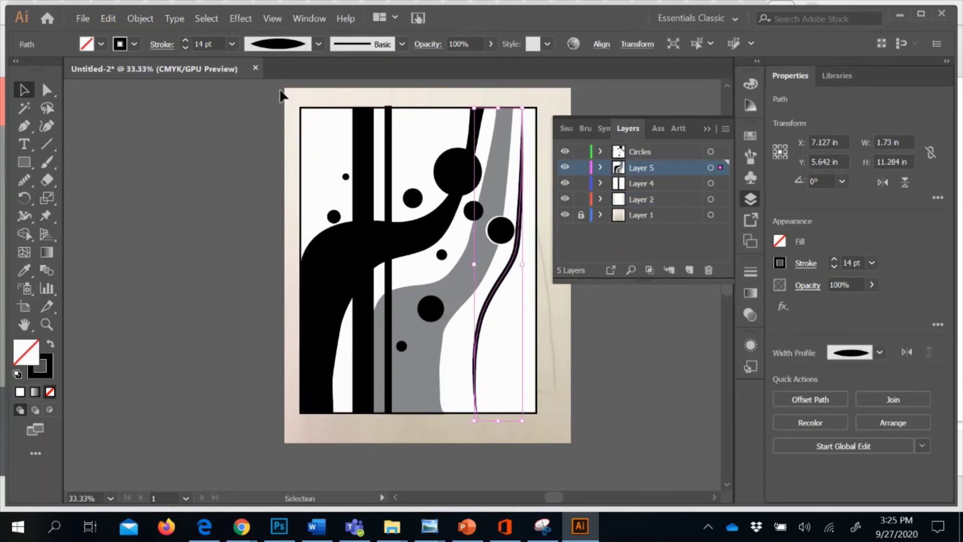
pyautogui.click(197, 301)
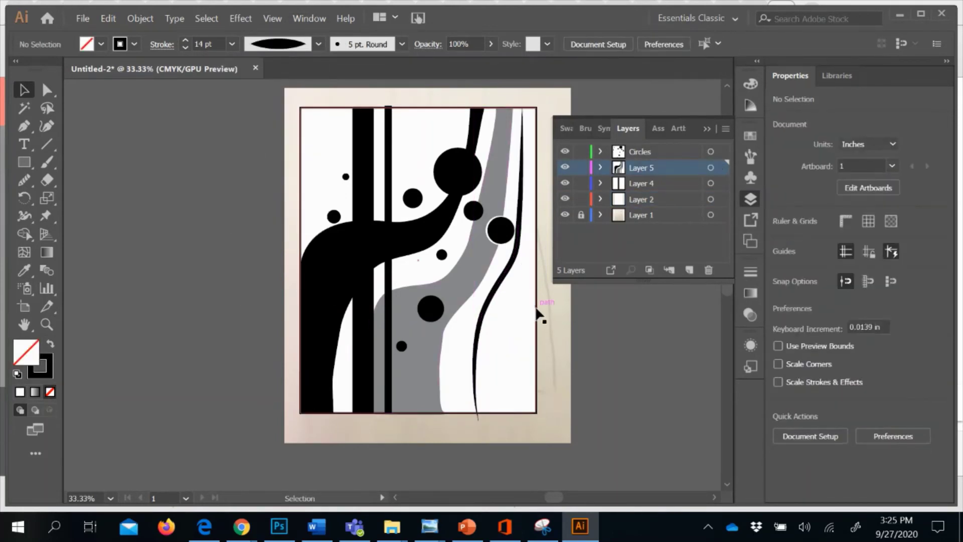
# Step: Duplicate the tapered wavy line, place the copy beside the original and rotate it to about 352.84°
pyautogui.click(504, 279)
pyautogui.hotkey('ctrl', 'c')
pyautogui.hotkey('ctrl', 'v')
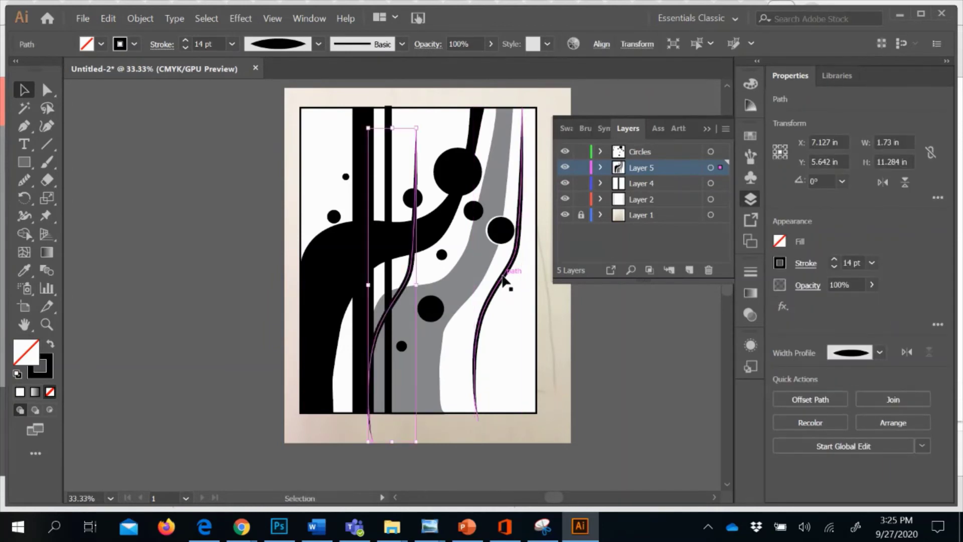
pyautogui.moveTo(420, 156); pyautogui.dragTo(548, 152)
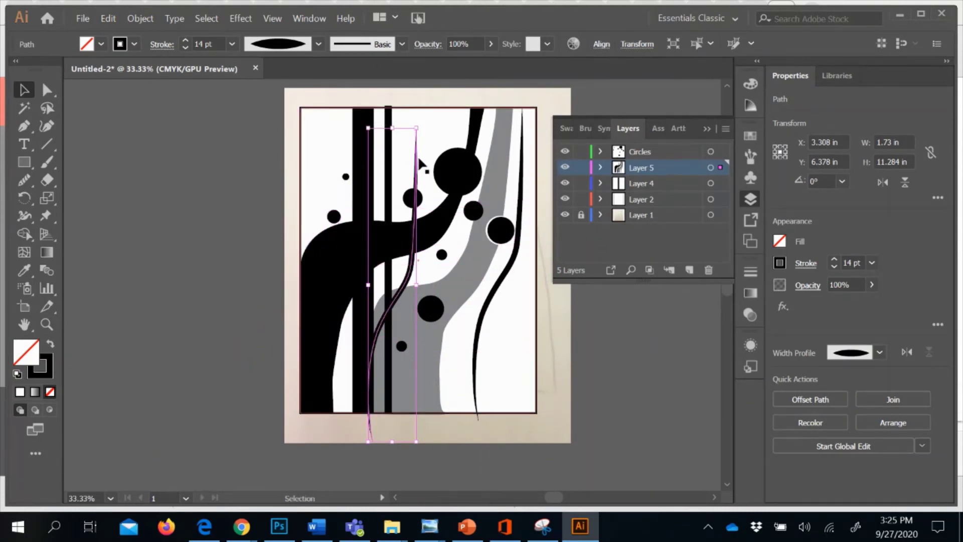
pyautogui.moveTo(424, 166); pyautogui.dragTo(540, 146)
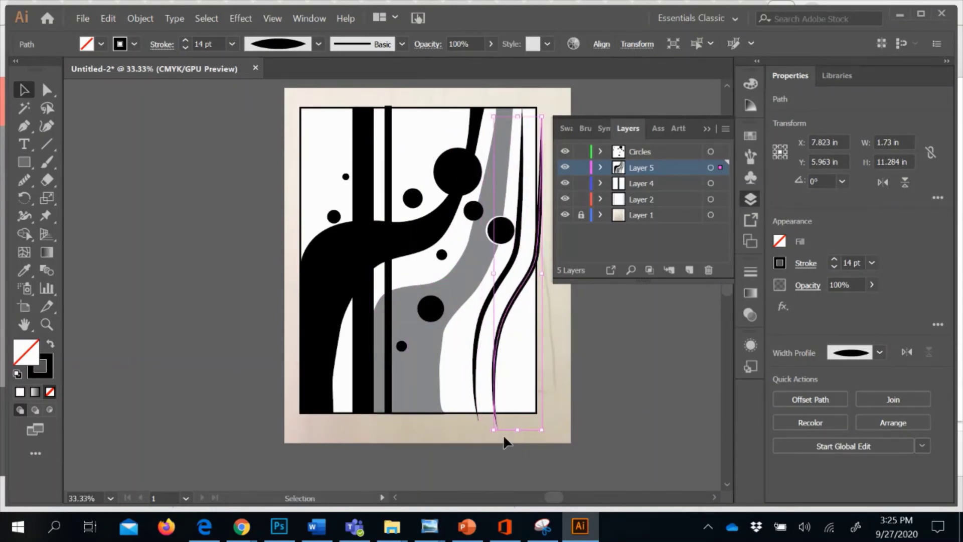
pyautogui.moveTo(547, 436); pyautogui.dragTo(526, 435)
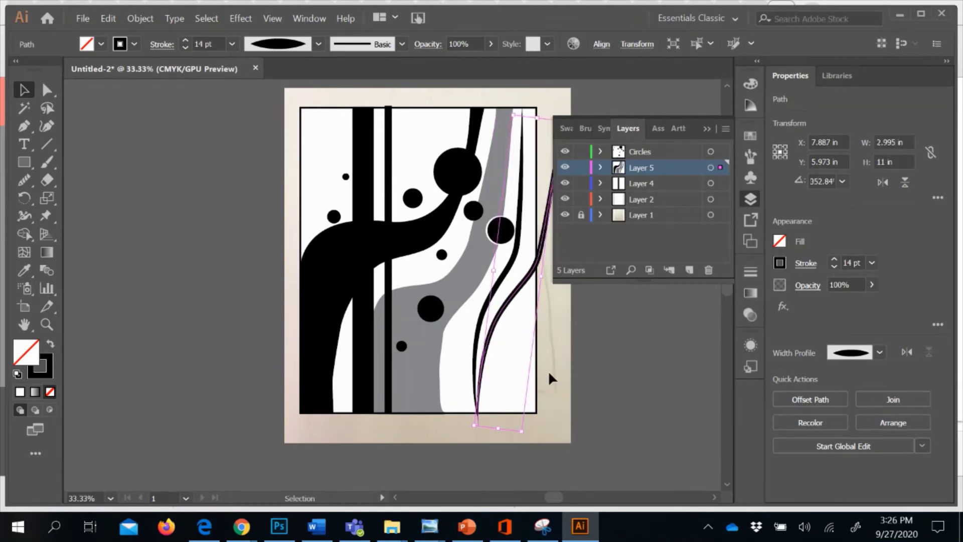
# Step: Lower the opacity of the wide vertical bar to 66%
pyautogui.click(371, 196)
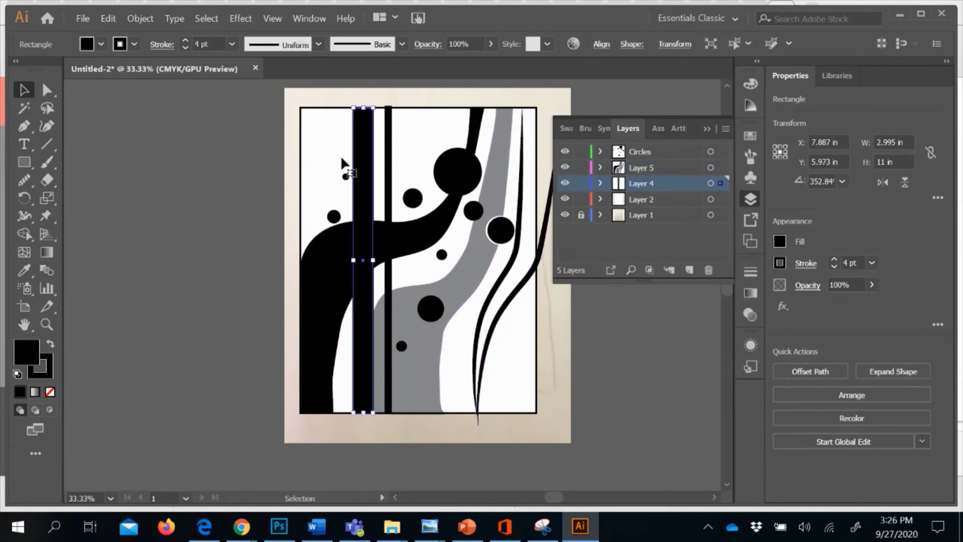
pyautogui.click(490, 43)
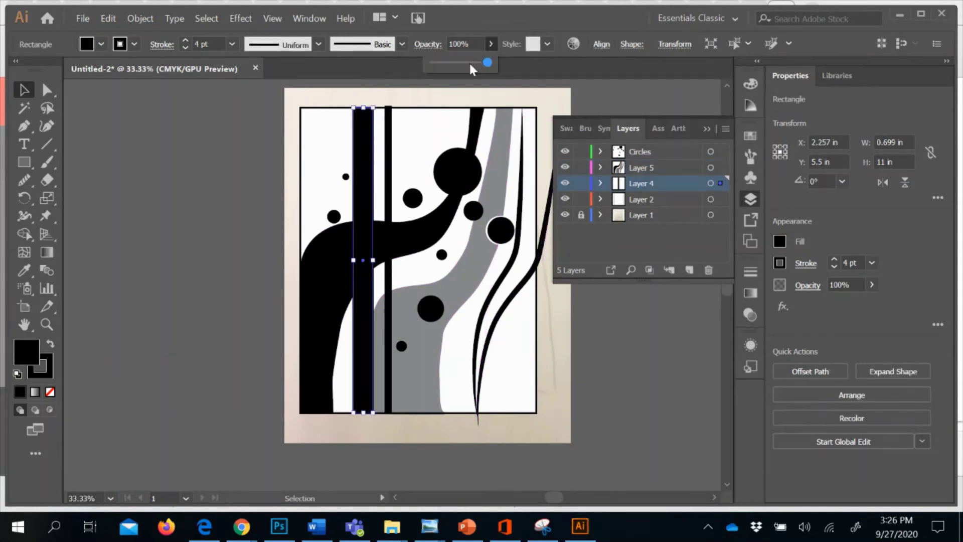
pyautogui.click(469, 62)
pyautogui.click(275, 149)
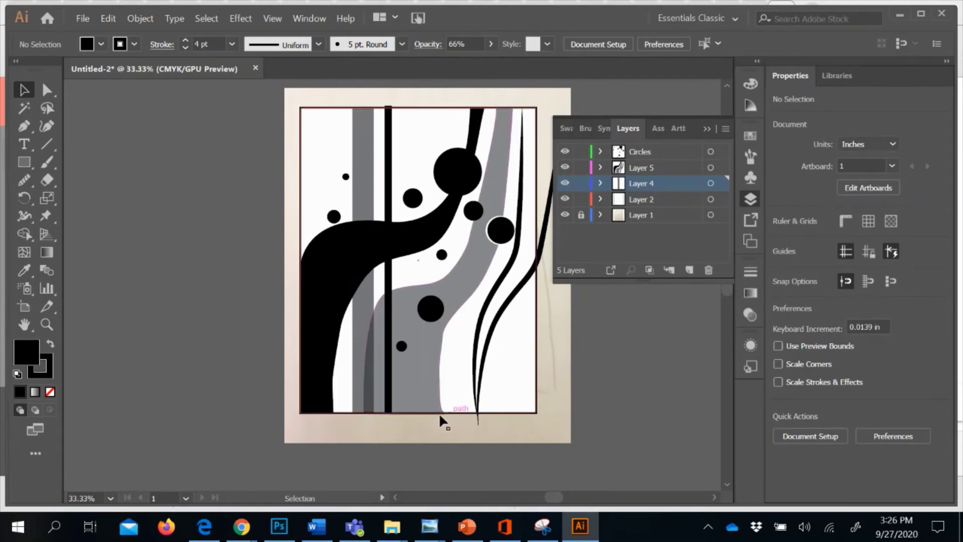
# Step: Lower the opacity of the first, black wavy shape to 60% and deselect it
pyautogui.click(316, 301)
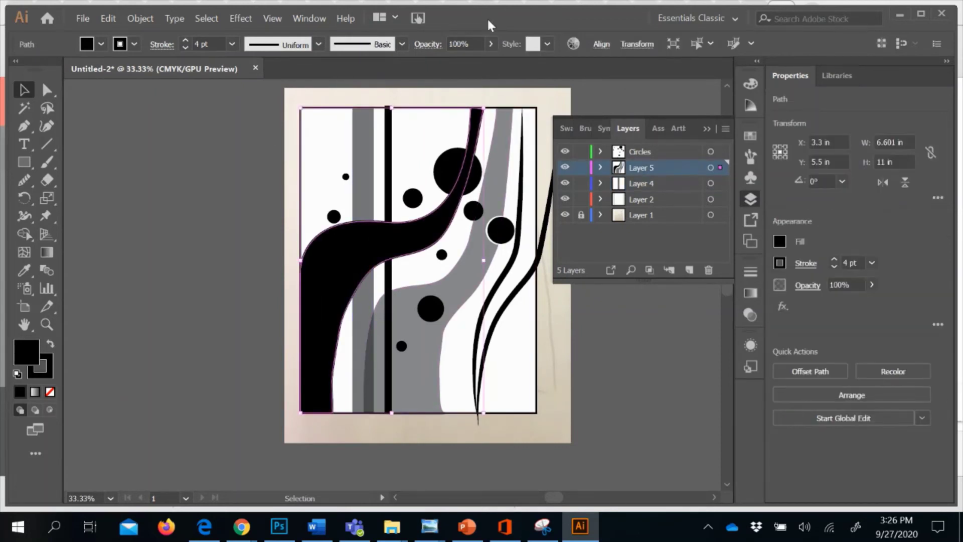
pyautogui.click(492, 43)
pyautogui.moveTo(471, 53); pyautogui.dragTo(466, 59)
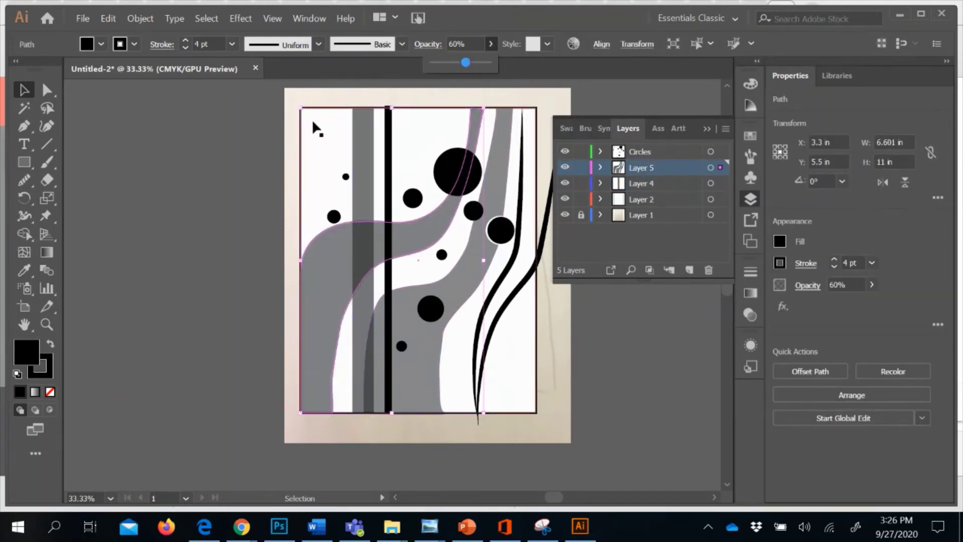
pyautogui.click(278, 148)
pyautogui.click(278, 148)
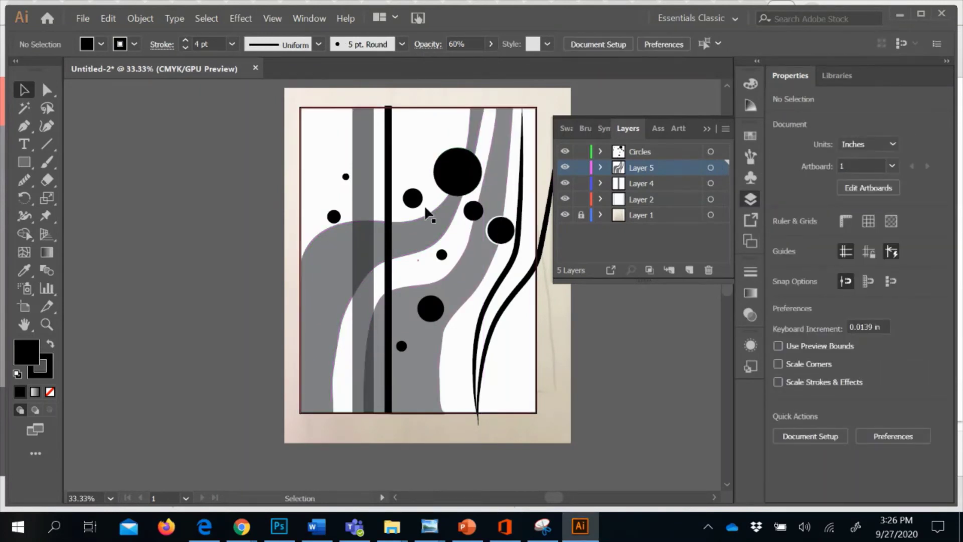
# Step: Give the 0.899 in circle on the second wavy shape a white stroke with the elliptical width profile tapered at both ends
pyautogui.click(429, 307)
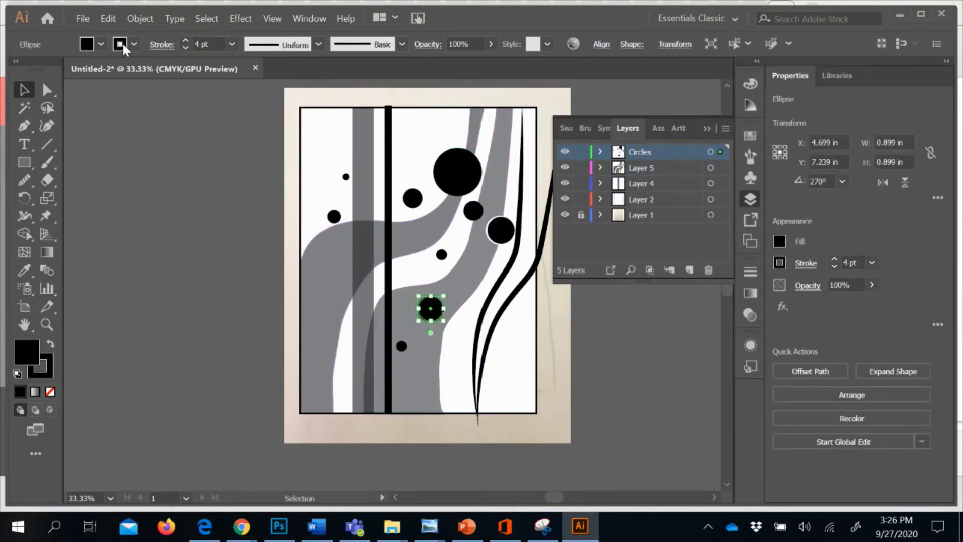
pyautogui.click(122, 44)
pyautogui.click(32, 68)
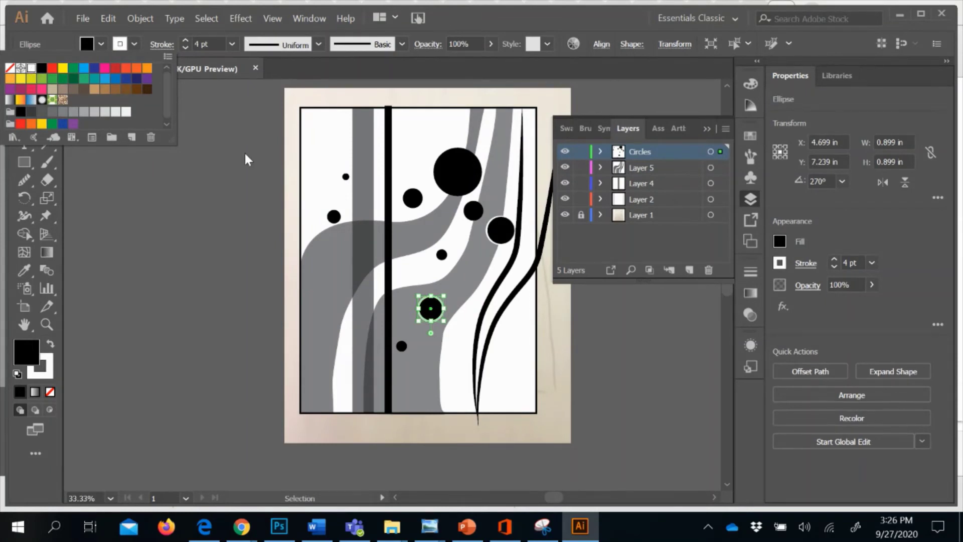
pyautogui.click(319, 44)
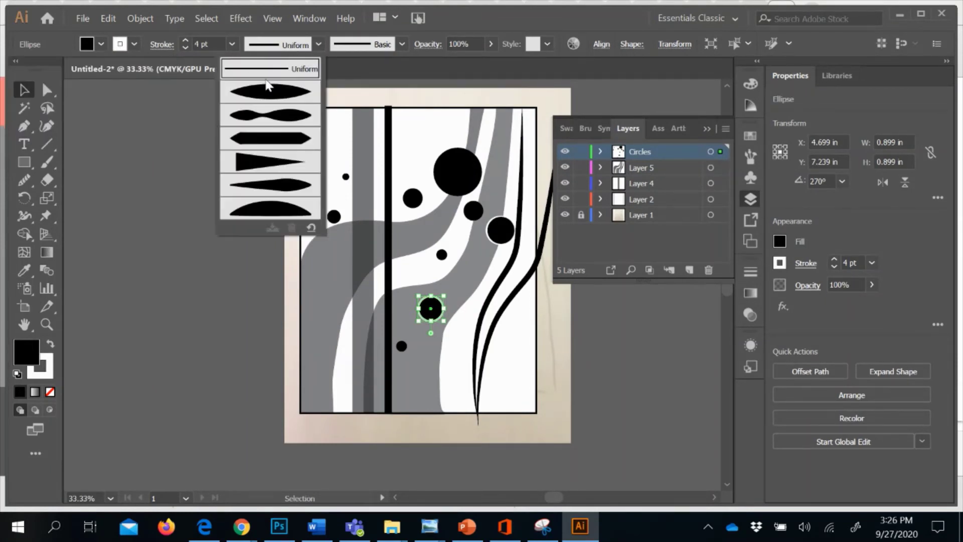
pyautogui.click(265, 88)
pyautogui.click(211, 164)
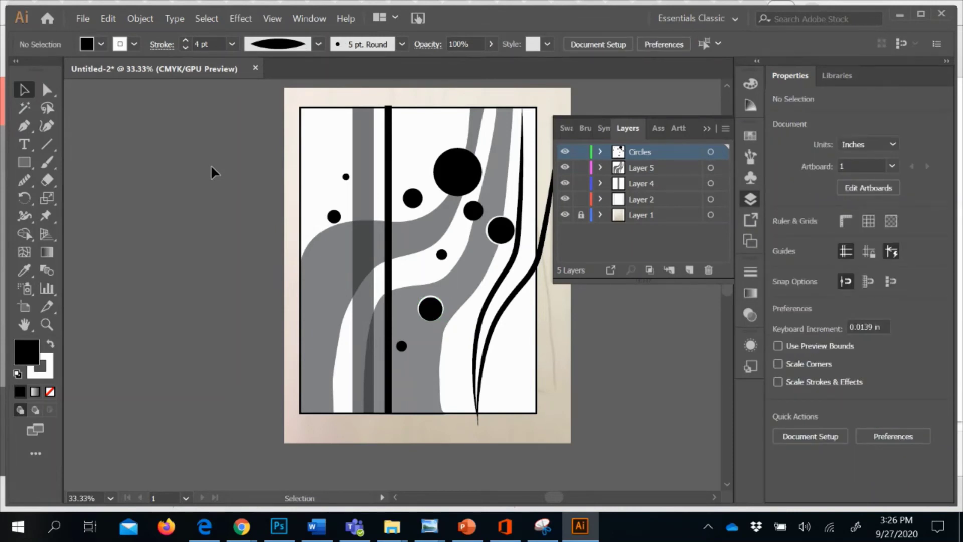
# Step: Remove the rotated copy of the tapered wavy line and hide Layer 1 with the sketch photo
pyautogui.hotkey('ctrl', 'z')
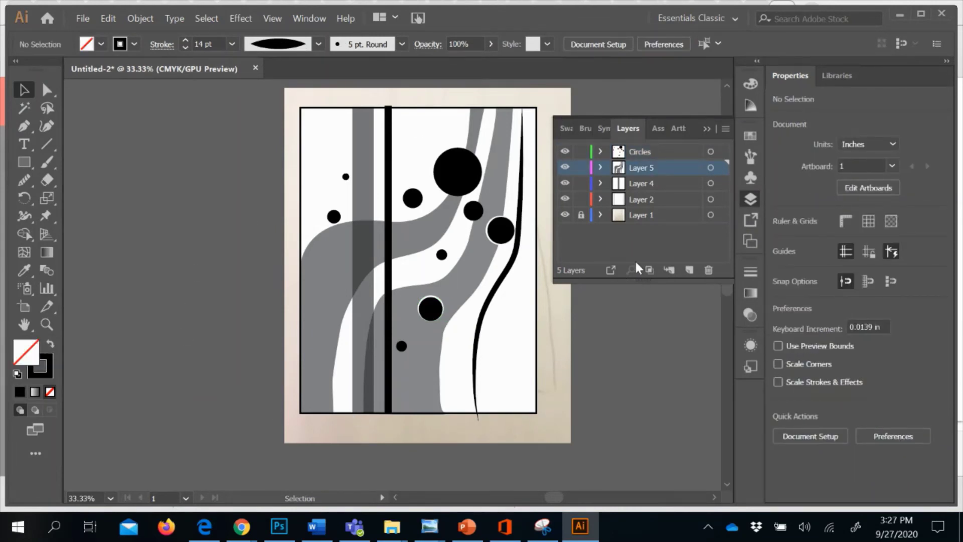
pyautogui.click(565, 215)
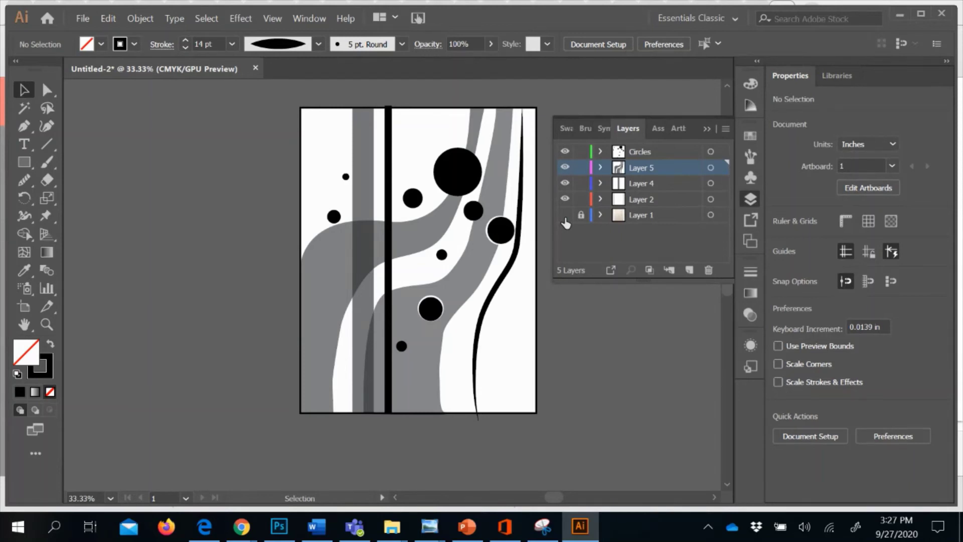
# Step: Raise the opacity of the wide vertical bar to 85%
pyautogui.click(357, 121)
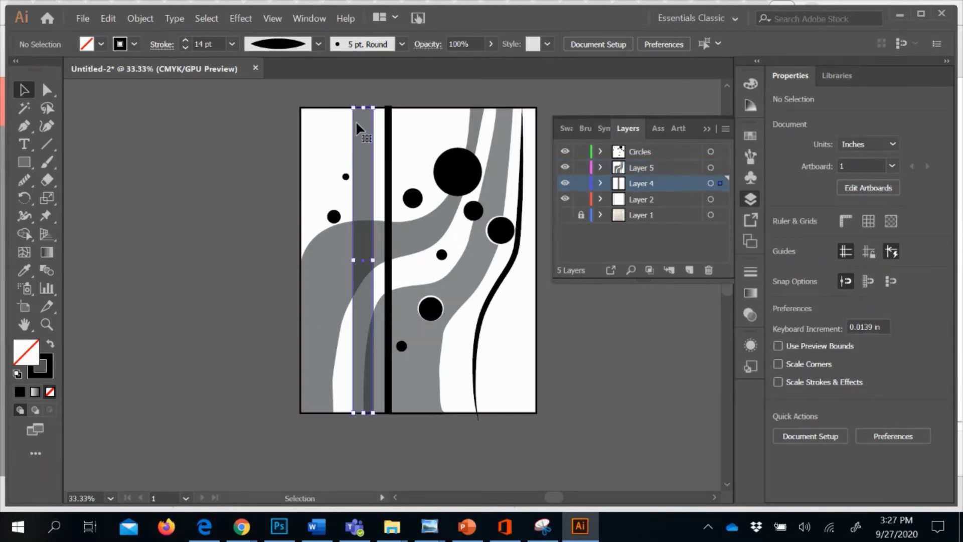
pyautogui.click(490, 45)
pyautogui.moveTo(474, 61); pyautogui.dragTo(483, 61)
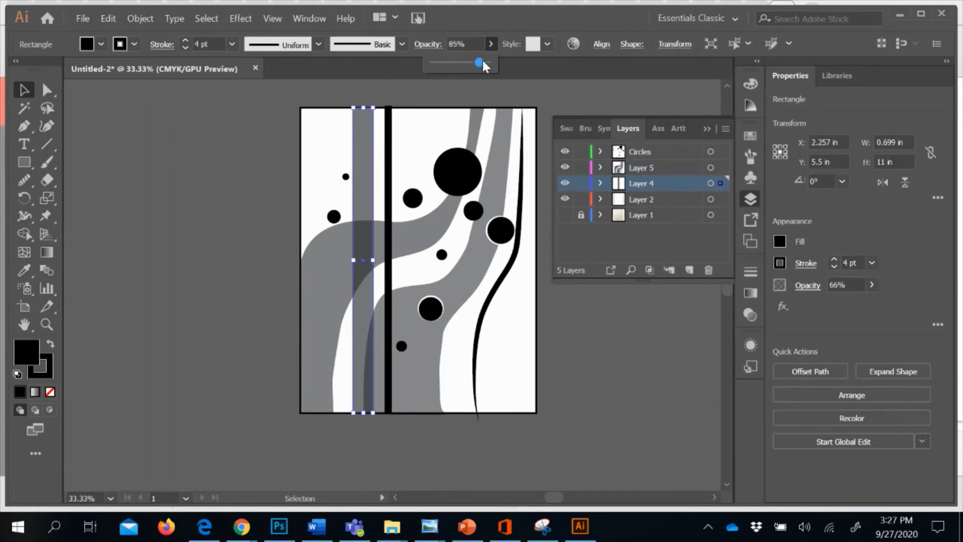
pyautogui.click(248, 119)
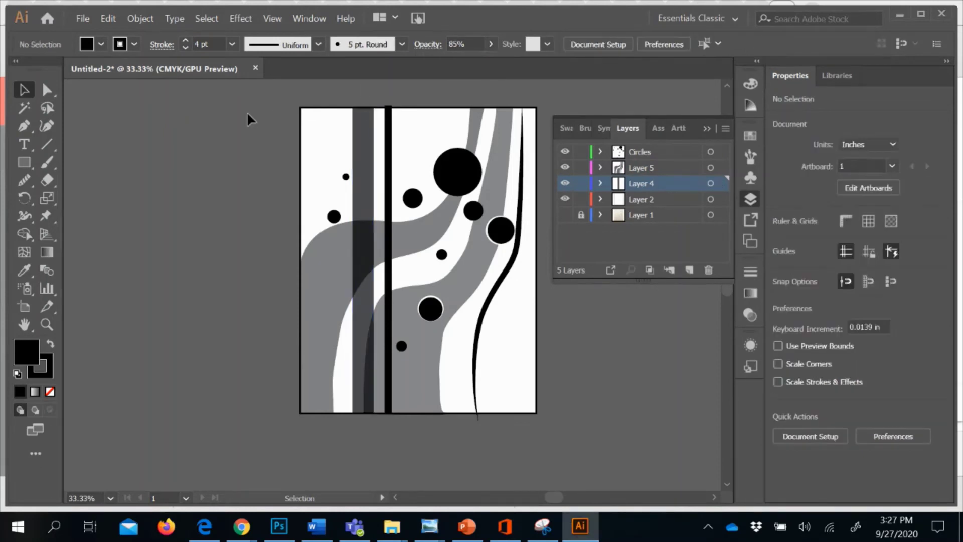
# Step: Try to move Layer 5 above the Circles layer, undo that move and the bar's last opacity change, and collapse Layer 5
pyautogui.click(326, 310)
pyautogui.moveTo(670, 167); pyautogui.dragTo(672, 154)
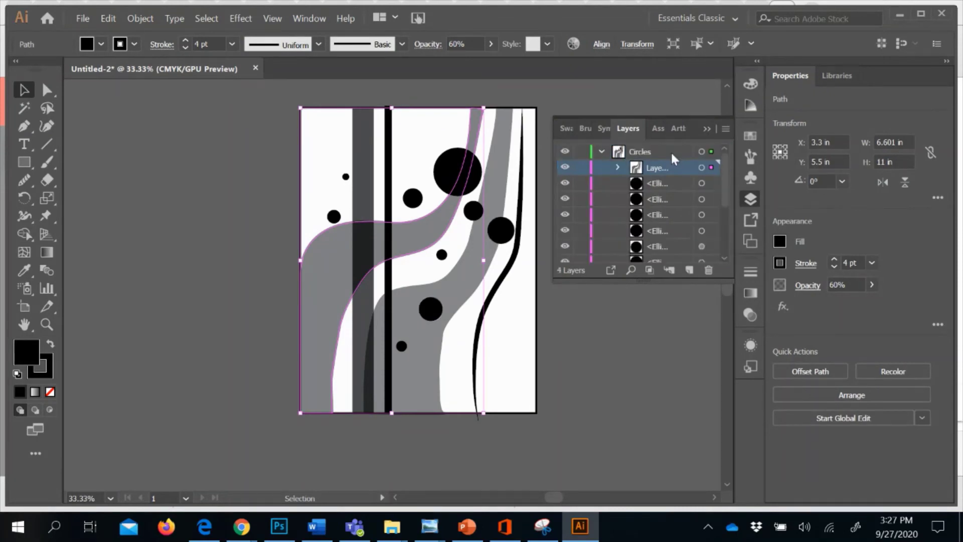
pyautogui.click(601, 151)
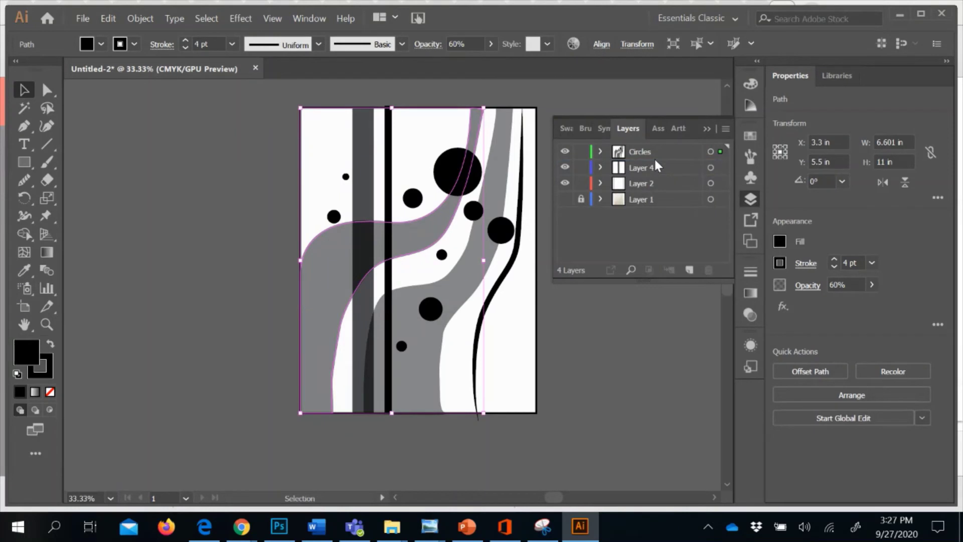
pyautogui.hotkey('ctrl', 'z')
pyautogui.hotkey('ctrl', 'z')
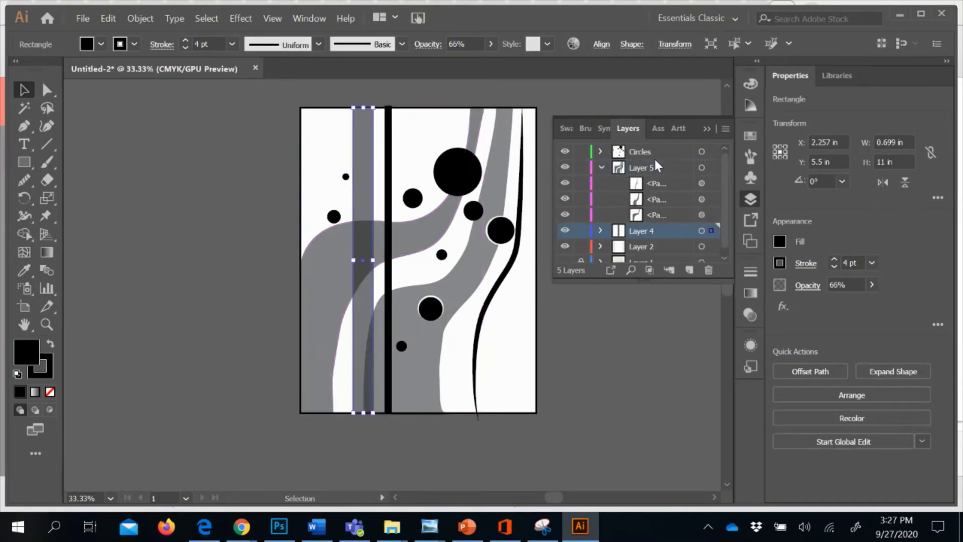
pyautogui.click(602, 167)
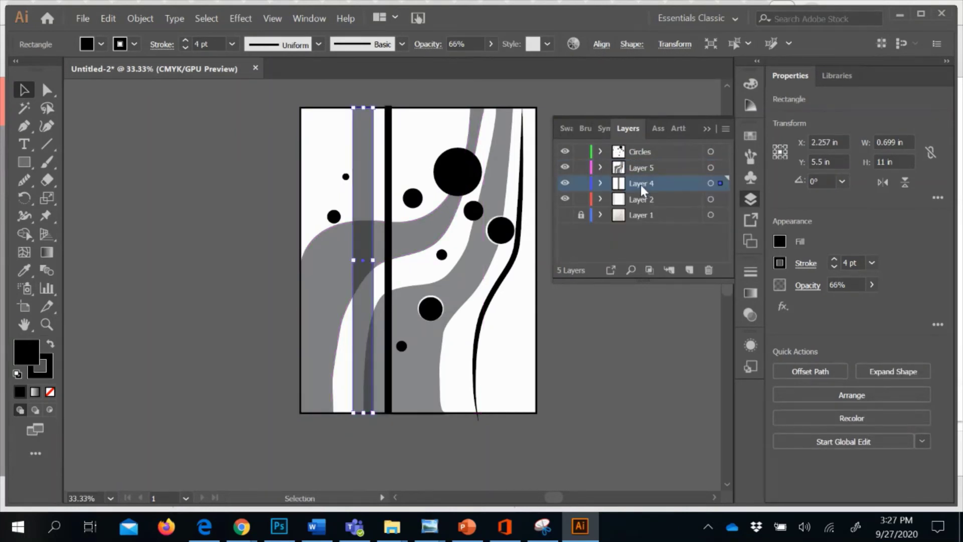
# Step: Try to move Layer 4 above Layer 5, undo the move and deselect the artwork
pyautogui.moveTo(640, 185); pyautogui.dragTo(642, 163)
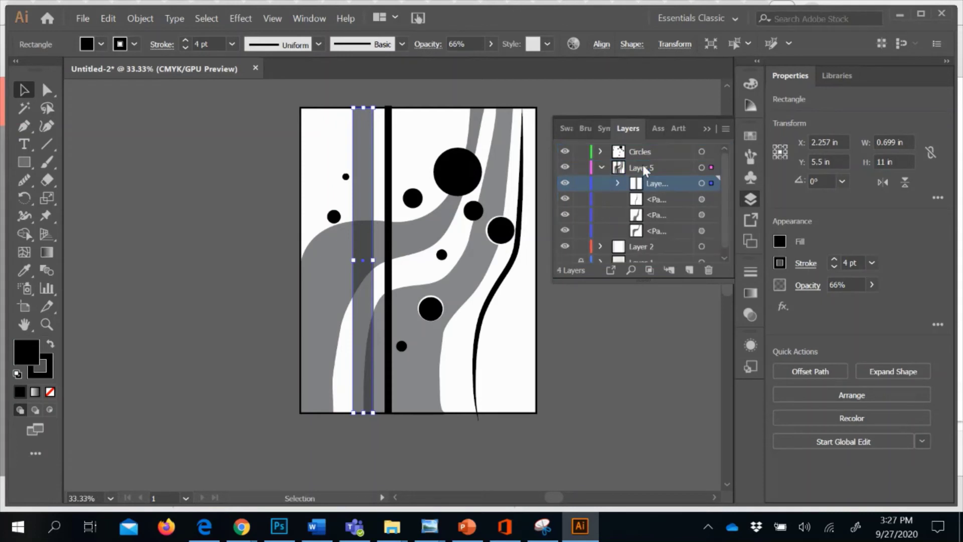
pyautogui.click(601, 167)
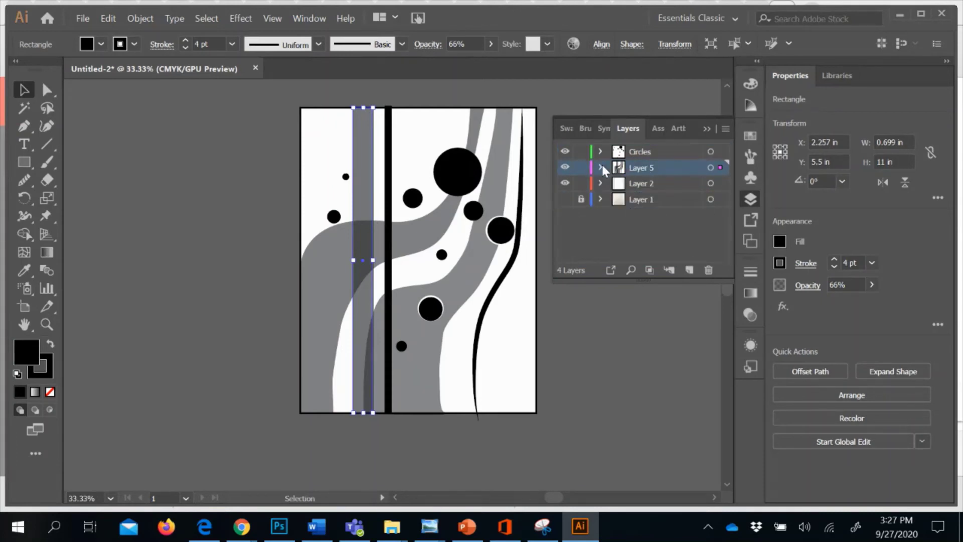
pyautogui.hotkey('ctrl', 'z')
pyautogui.click(630, 302)
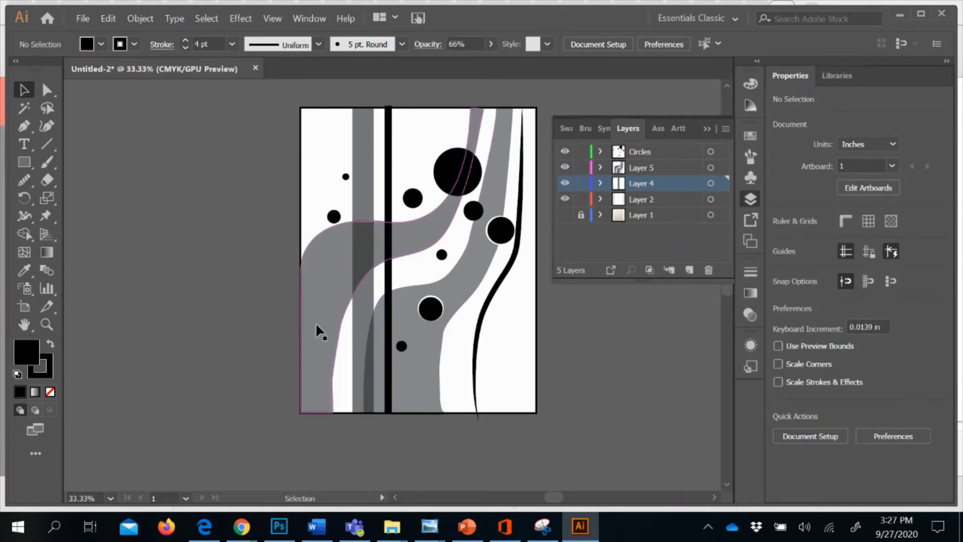
# Step: Set the opacity of the wide vertical bar to 91% and deselect it
pyautogui.click(355, 336)
pyautogui.click(491, 44)
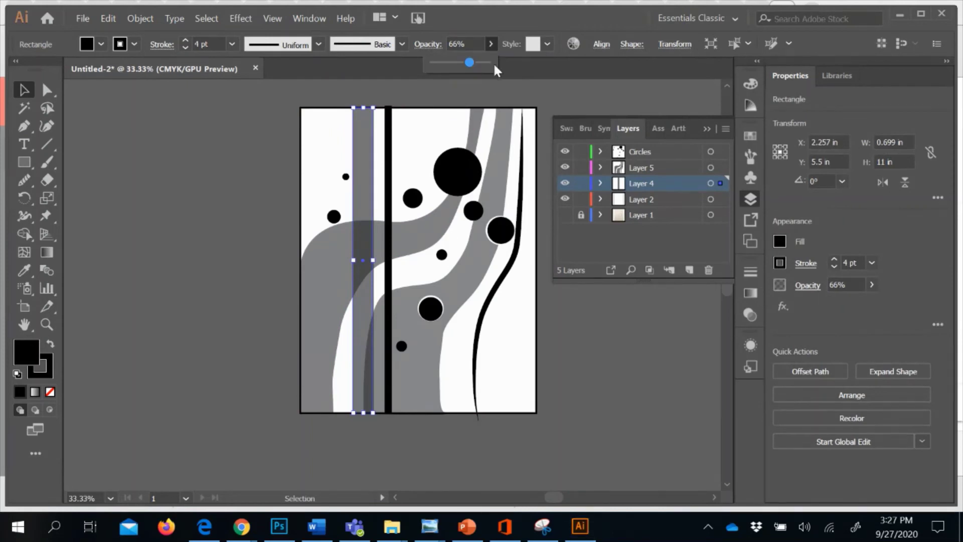
pyautogui.click(483, 62)
pyautogui.click(564, 323)
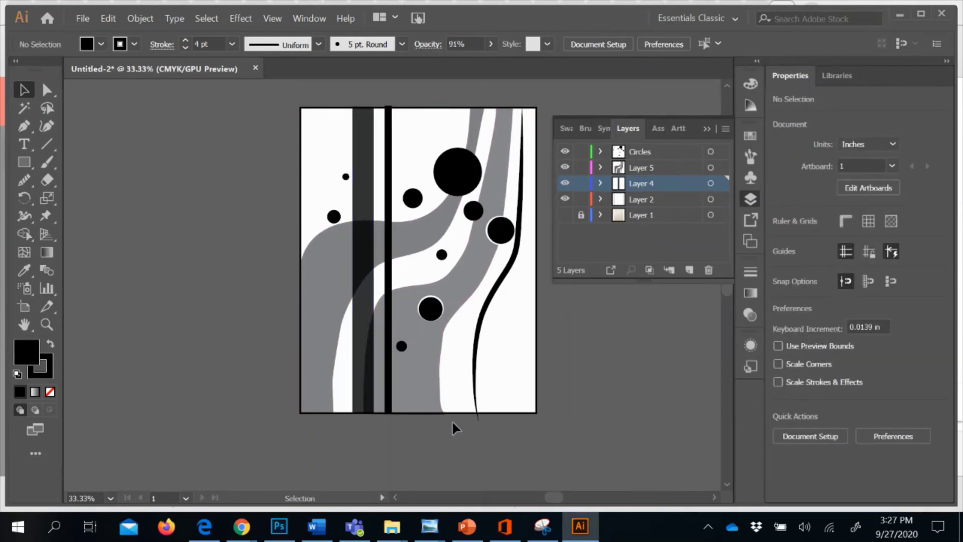
# Step: Set the large wavy shape that runs to the bottom centre to 100% opacity with a gray fill, and deselect it
pyautogui.click(413, 360)
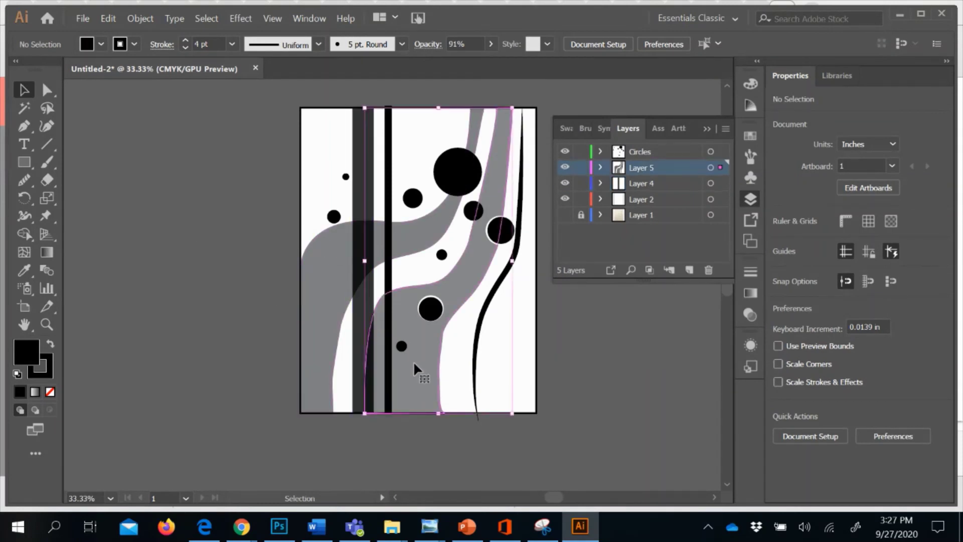
pyautogui.click(490, 44)
pyautogui.moveTo(488, 65); pyautogui.dragTo(506, 64)
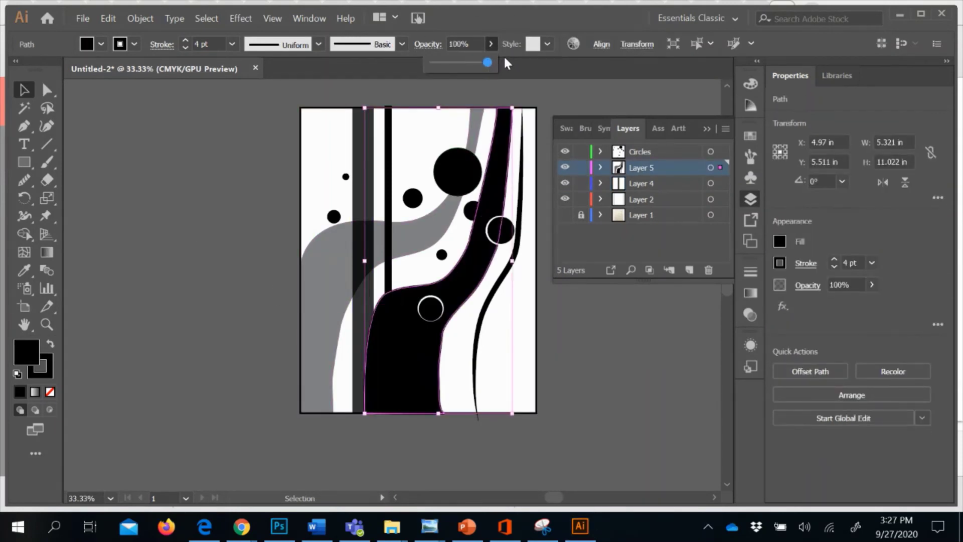
pyautogui.click(134, 45)
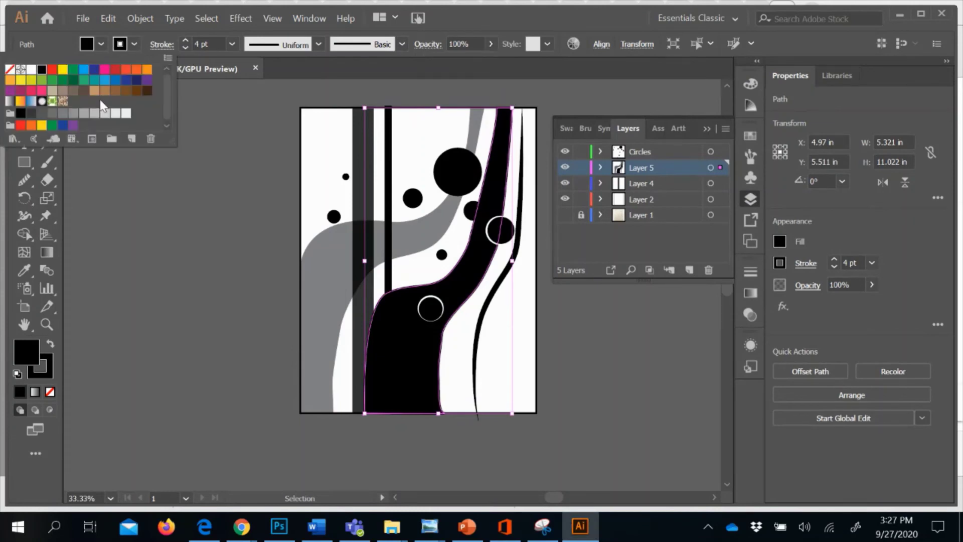
pyautogui.click(75, 117)
pyautogui.click(216, 273)
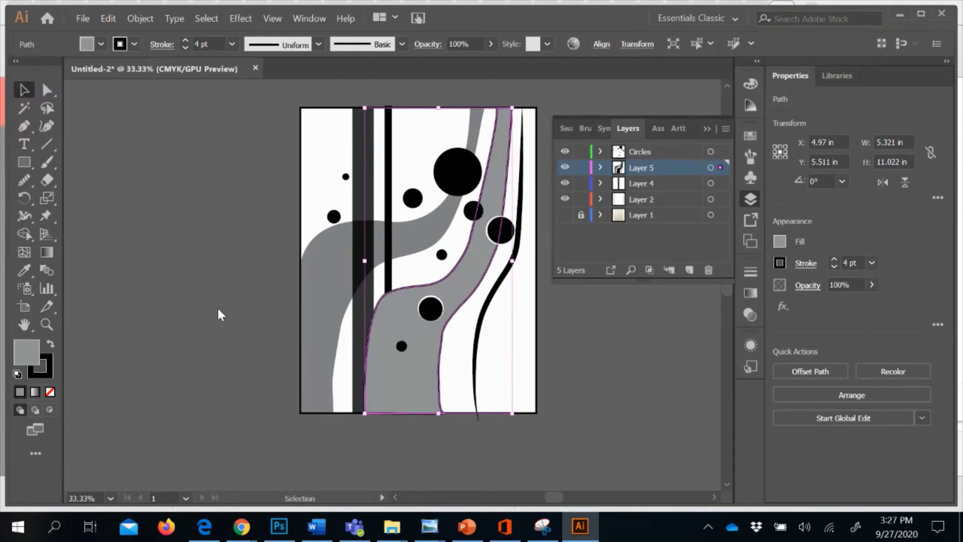
pyautogui.click(477, 437)
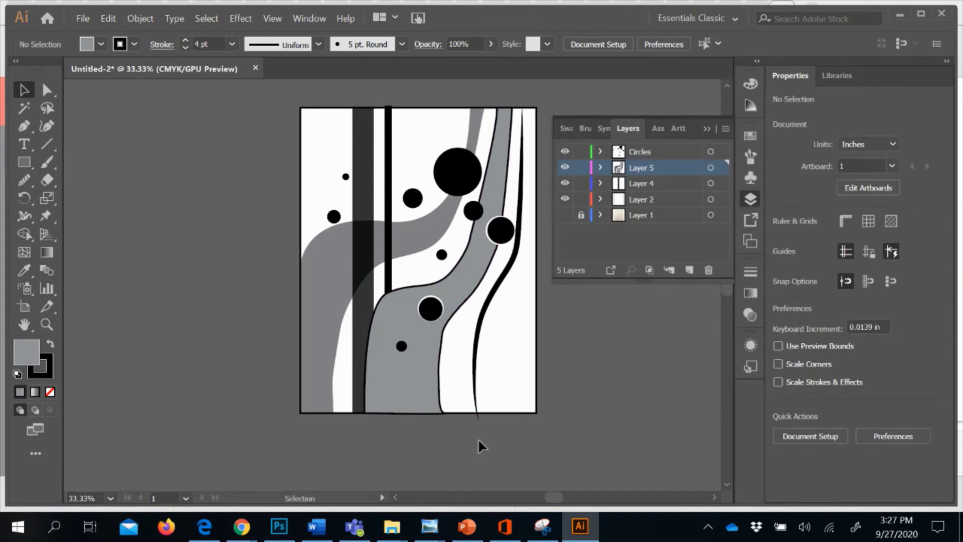
# Step: Remove the black stroke from the solid gray wavy shape
pyautogui.click(388, 362)
pyautogui.click(134, 44)
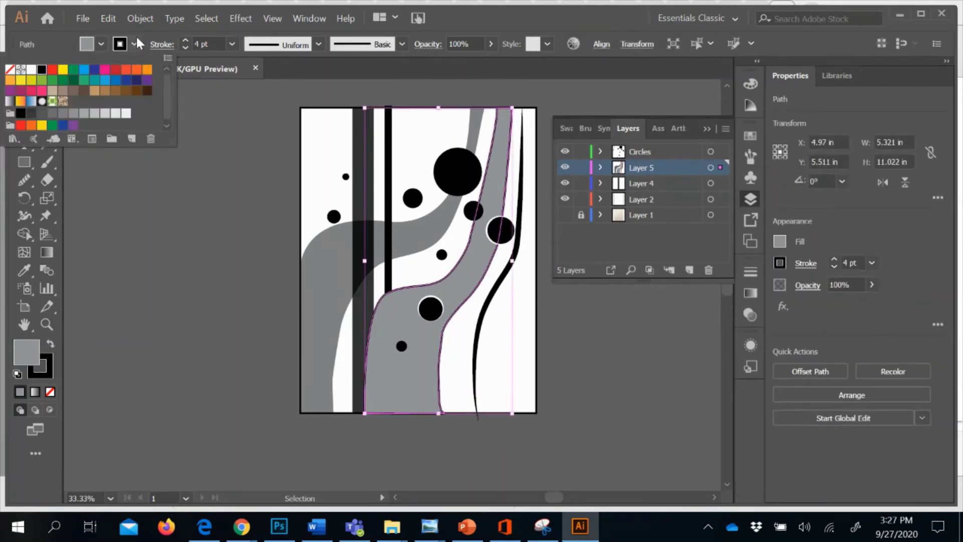
pyautogui.click(9, 69)
pyautogui.click(191, 303)
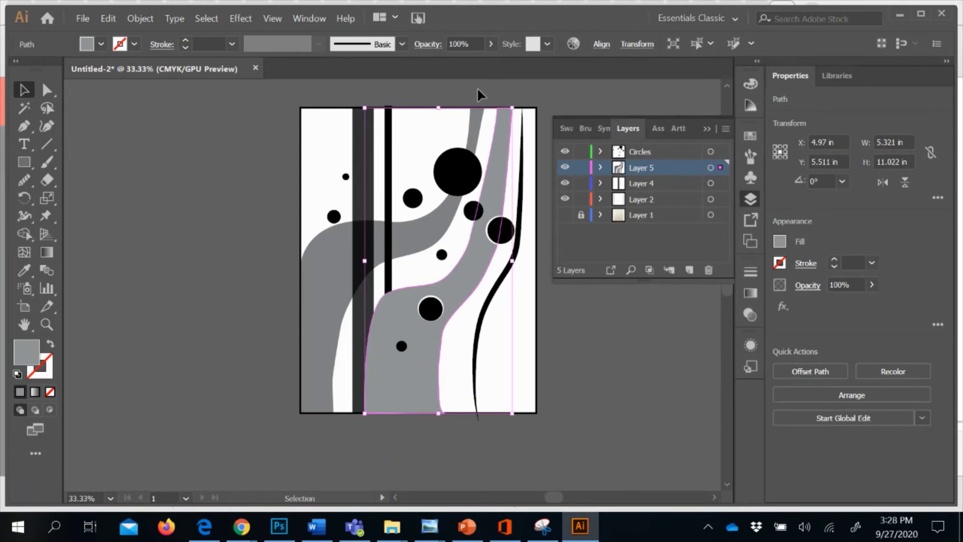
# Step: Try an orange fill on the background rectangle and restore its white fill
pyautogui.click(337, 150)
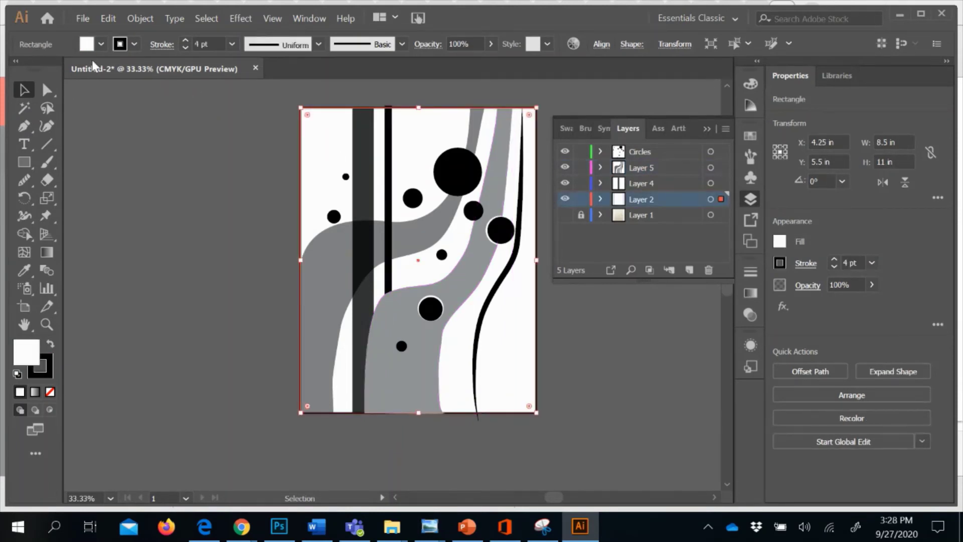
pyautogui.click(101, 44)
pyautogui.click(147, 69)
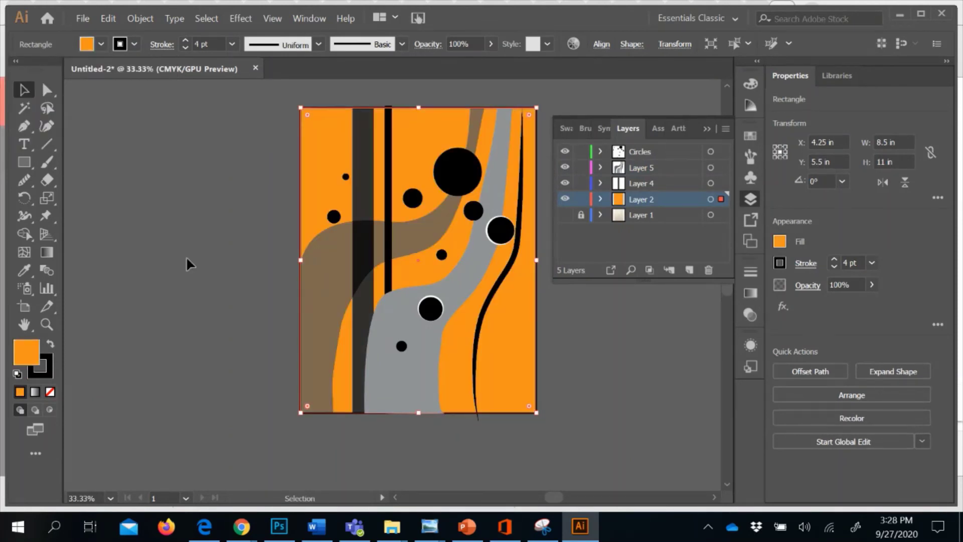
pyautogui.click(101, 44)
pyautogui.click(31, 69)
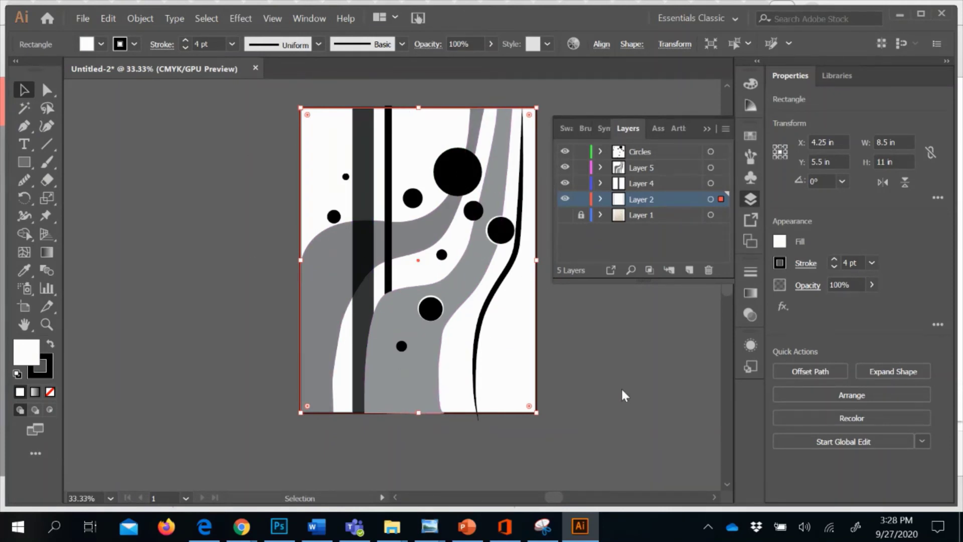
# Step: Set the opacity of the largest circle to 96% and deselect it
pyautogui.click(457, 171)
pyautogui.click(492, 44)
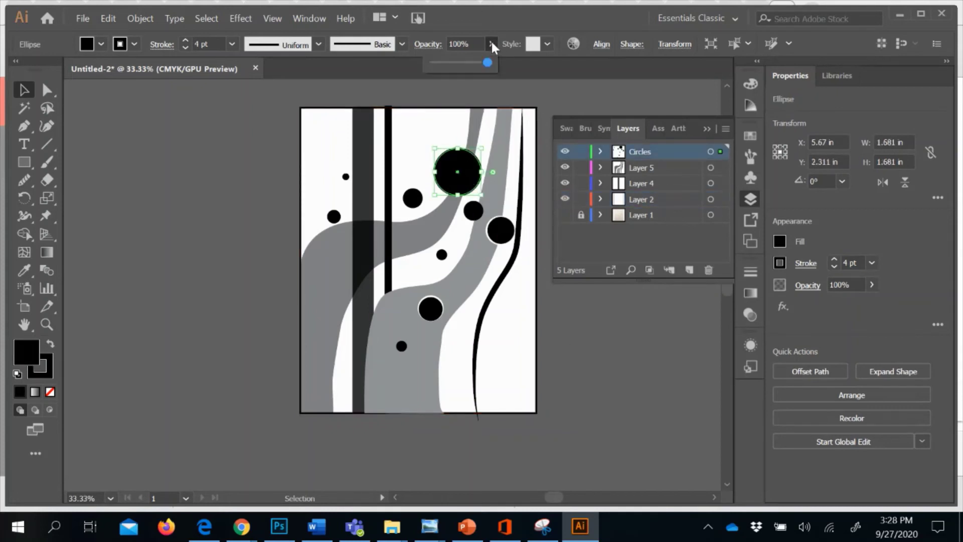
pyautogui.moveTo(486, 62)
pyautogui.mouseDown()
pyautogui.moveTo(471, 63)
pyautogui.moveTo(485, 62)
pyautogui.mouseUp()
pyautogui.click(276, 160)
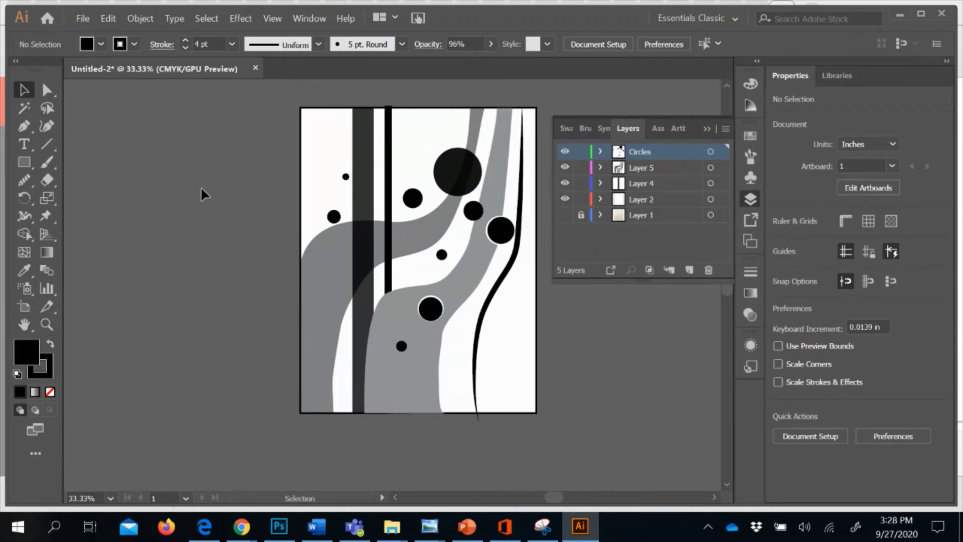
# Step: Save the document to the Desktop as Line-SHape-Cotton in Adobe Illustrator format, accepting the Illustrator CC version options
pyautogui.click(82, 18)
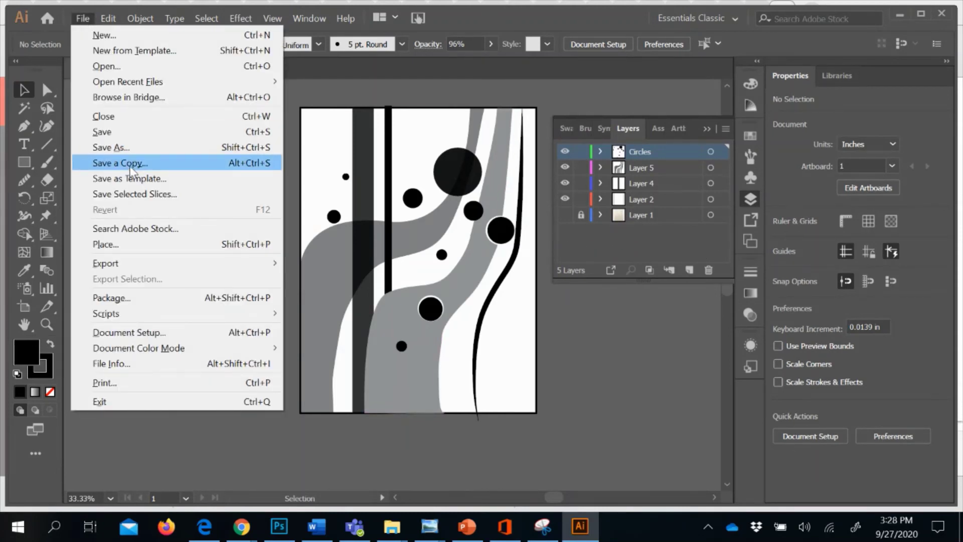
pyautogui.click(127, 149)
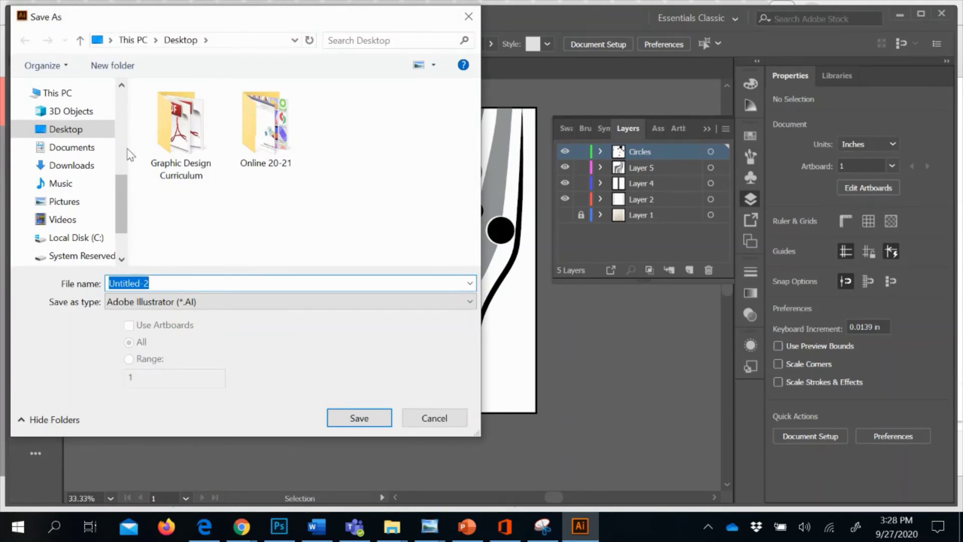
pyautogui.write('Line')
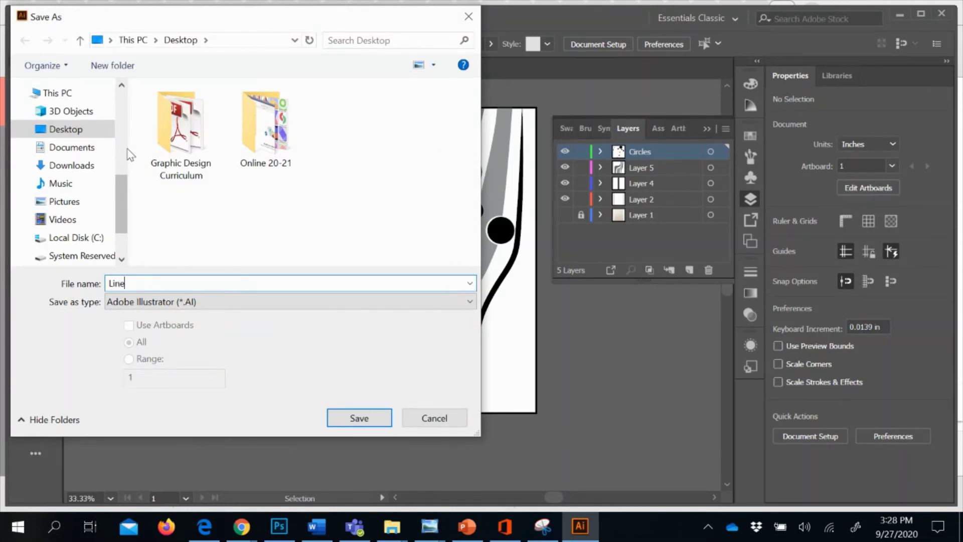
pyautogui.write('-SHape-Cotton')
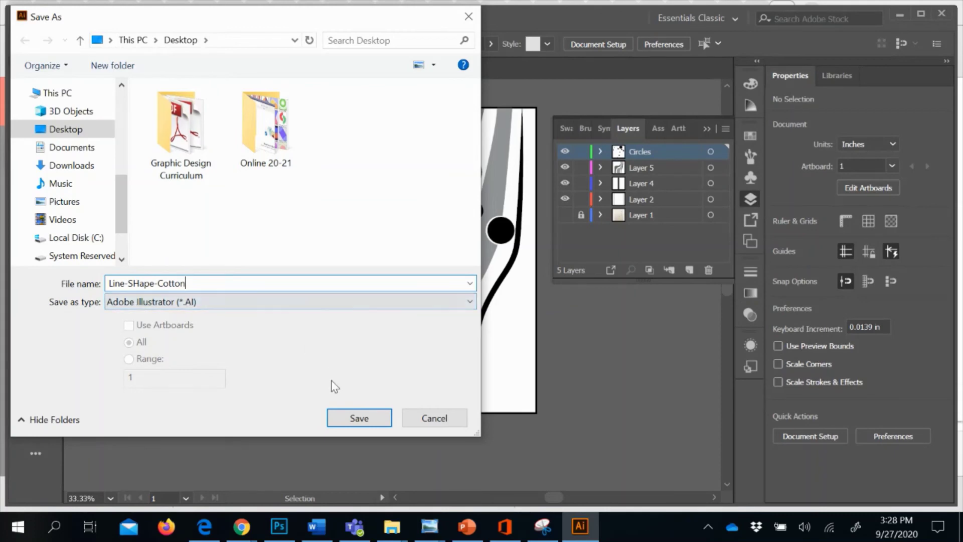
pyautogui.click(344, 421)
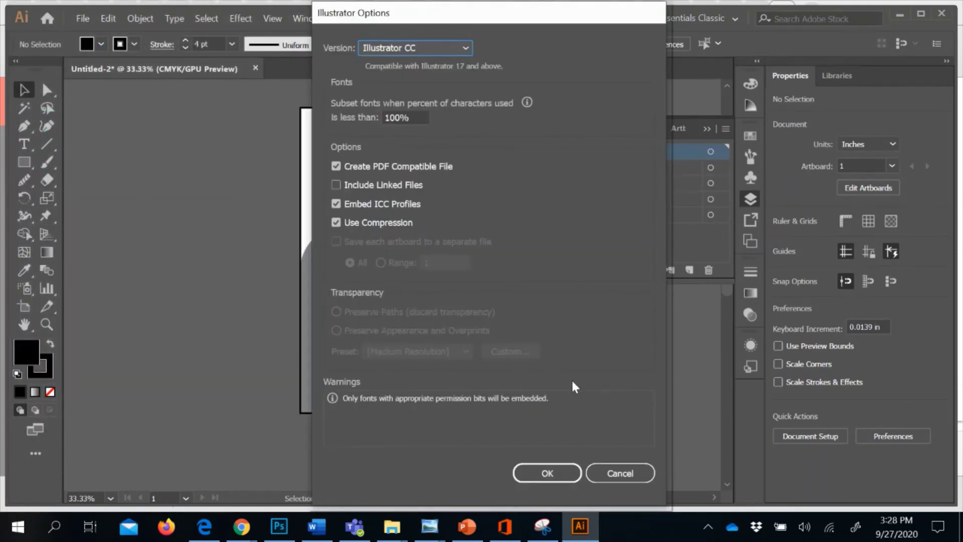
pyautogui.click(546, 473)
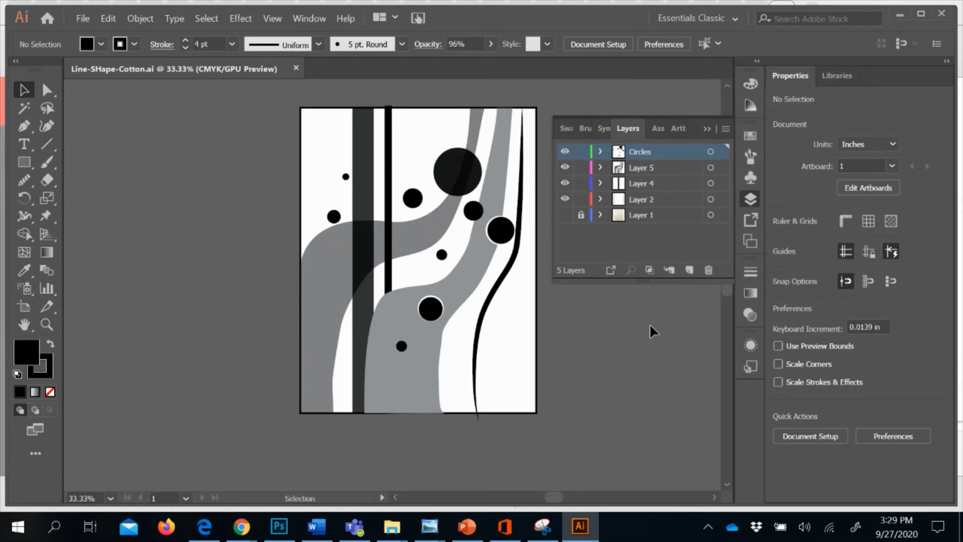
# Step: Review the file formats offered for saving the document and cancel without saving again
pyautogui.click(83, 19)
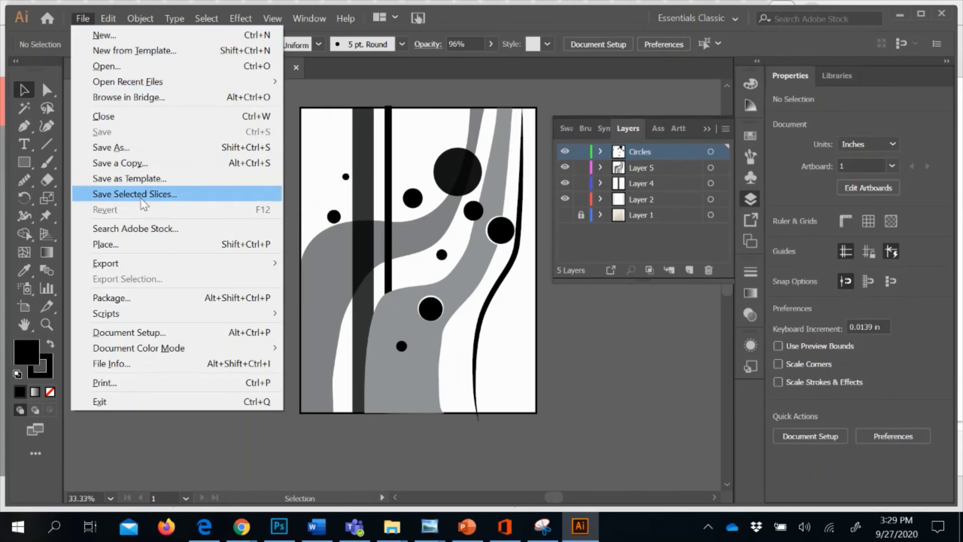
pyautogui.click(149, 146)
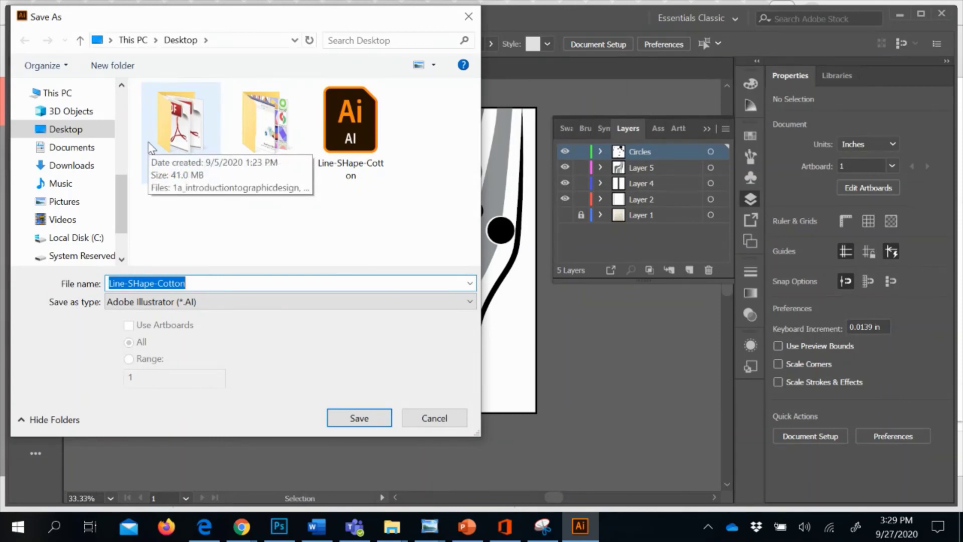
pyautogui.click(165, 302)
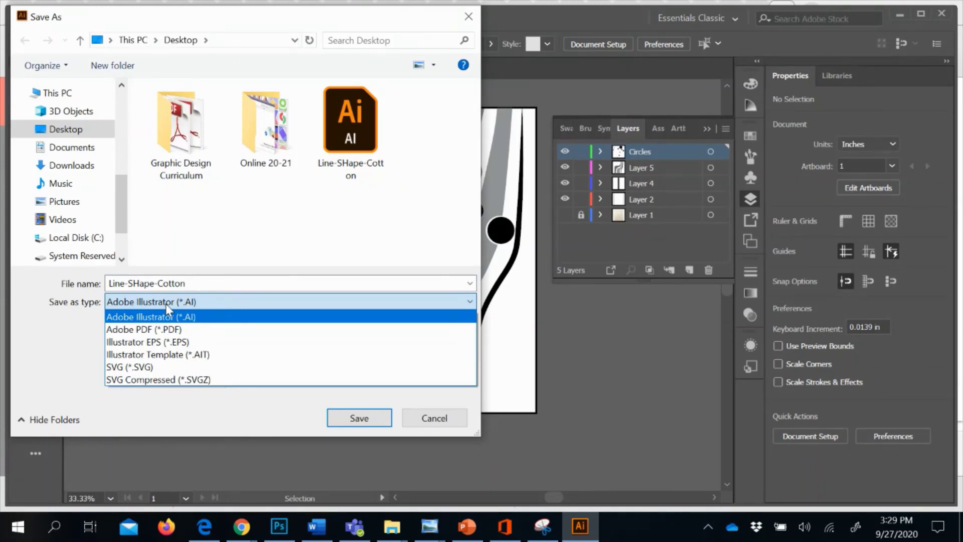
pyautogui.click(455, 417)
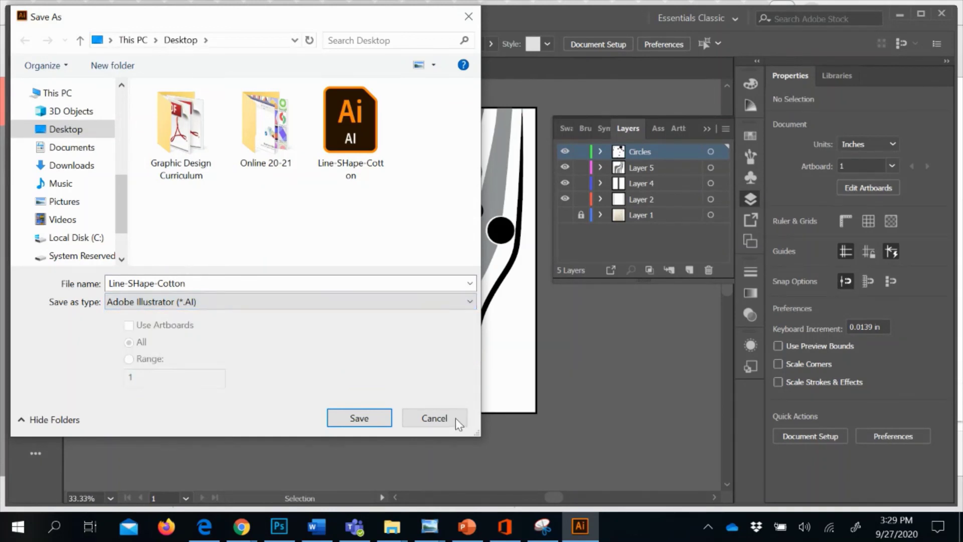
pyautogui.click(357, 301)
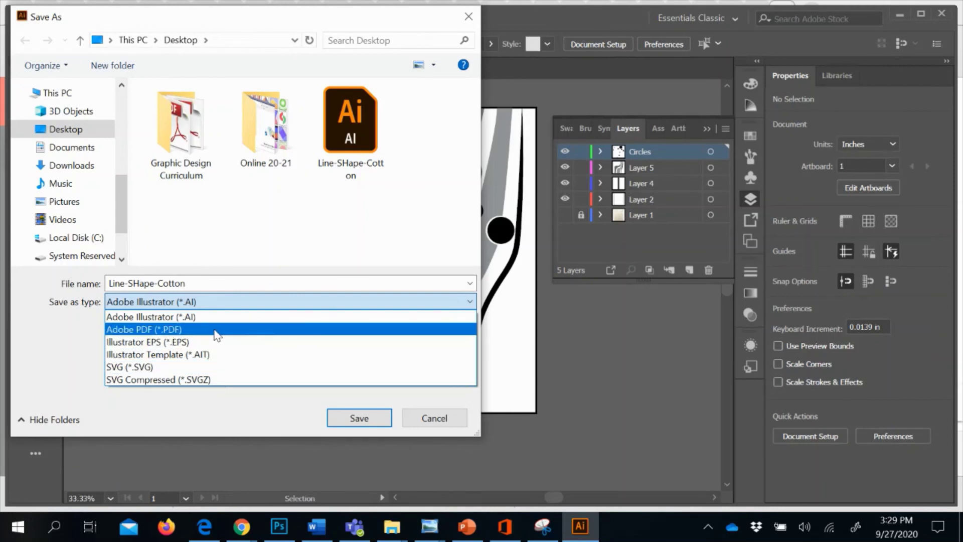
pyautogui.click(454, 418)
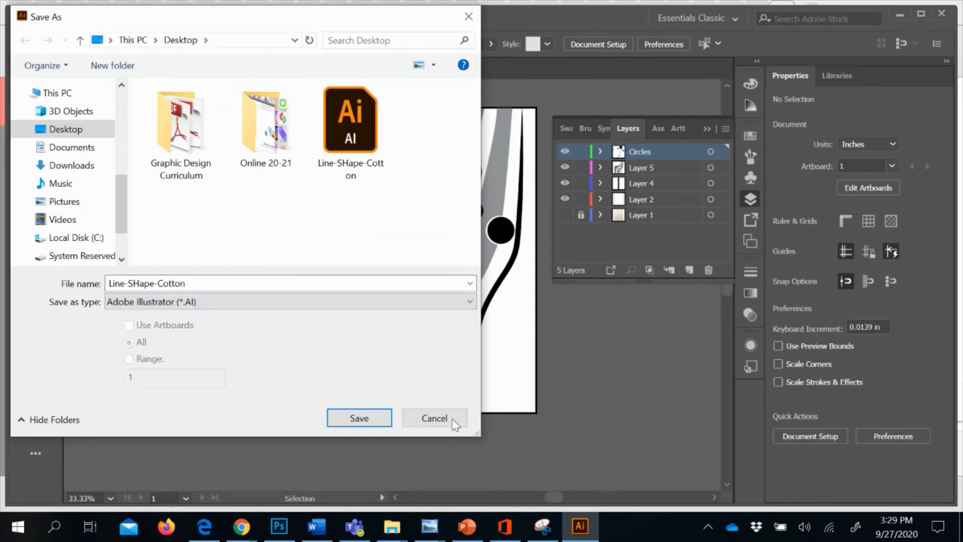
pyautogui.click(424, 419)
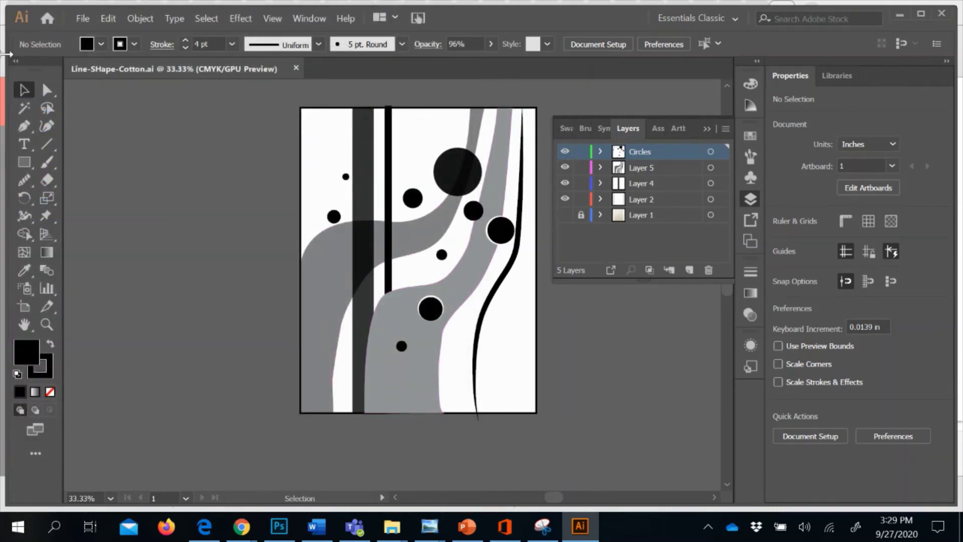
# Step: Set up an export to the Desktop as a PNG named Line-SHape-Cotton, using all artboards
pyautogui.click(82, 20)
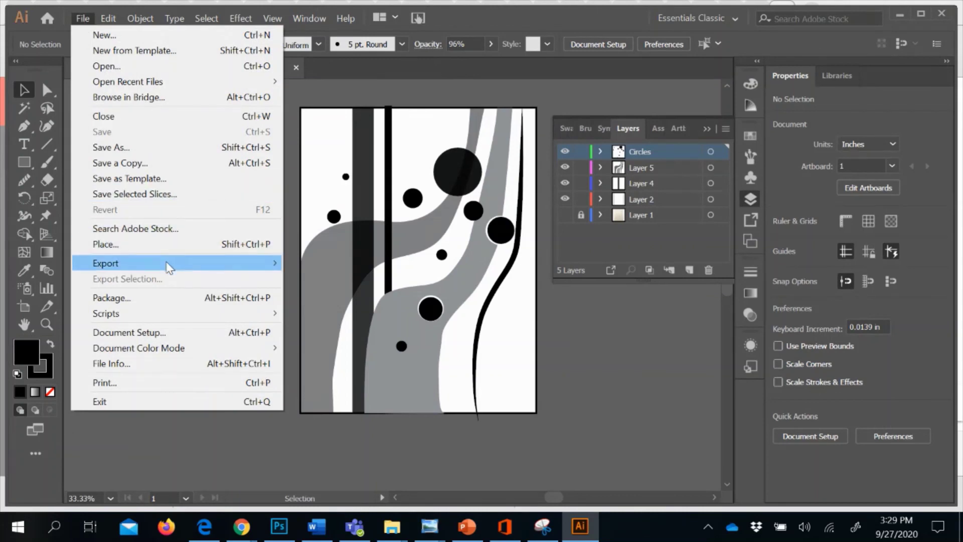
pyautogui.moveTo(168, 267)
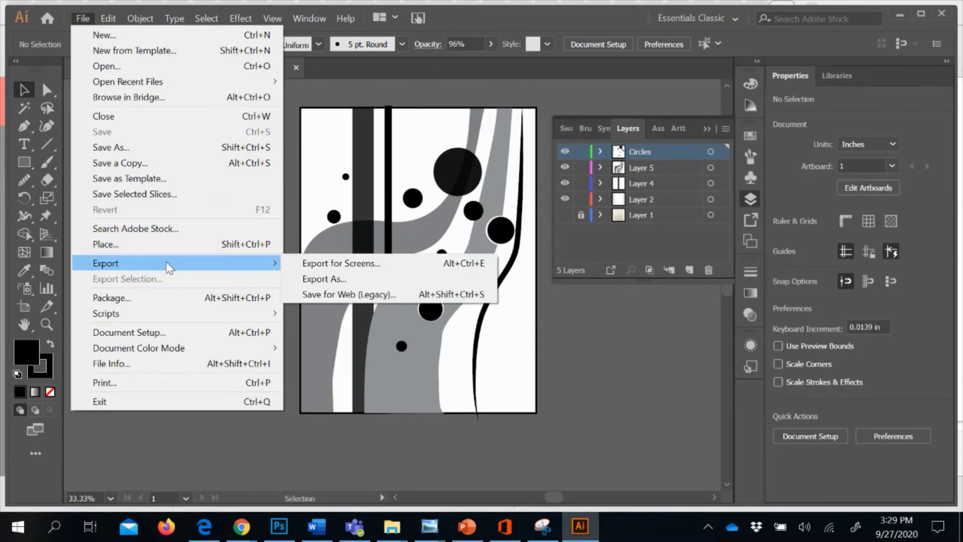
pyautogui.click(324, 279)
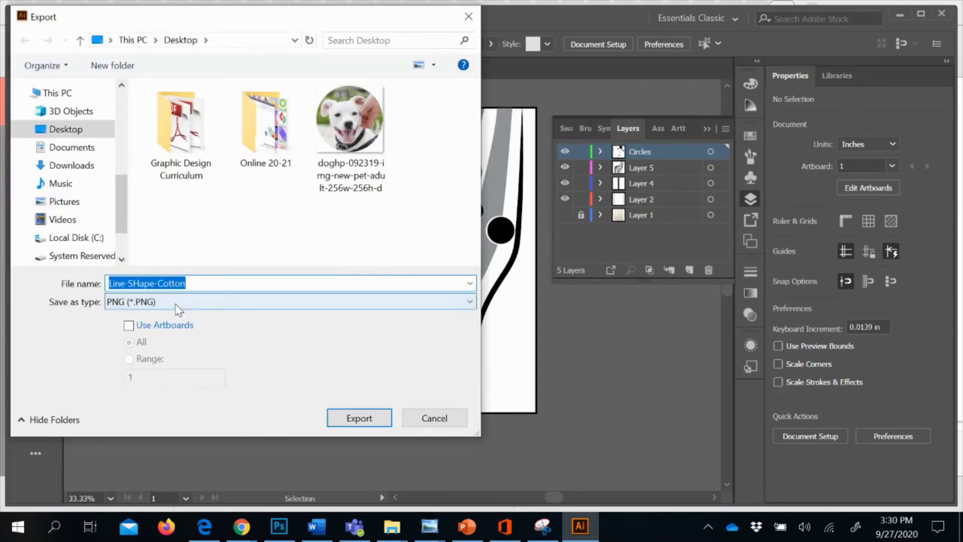
pyautogui.click(128, 325)
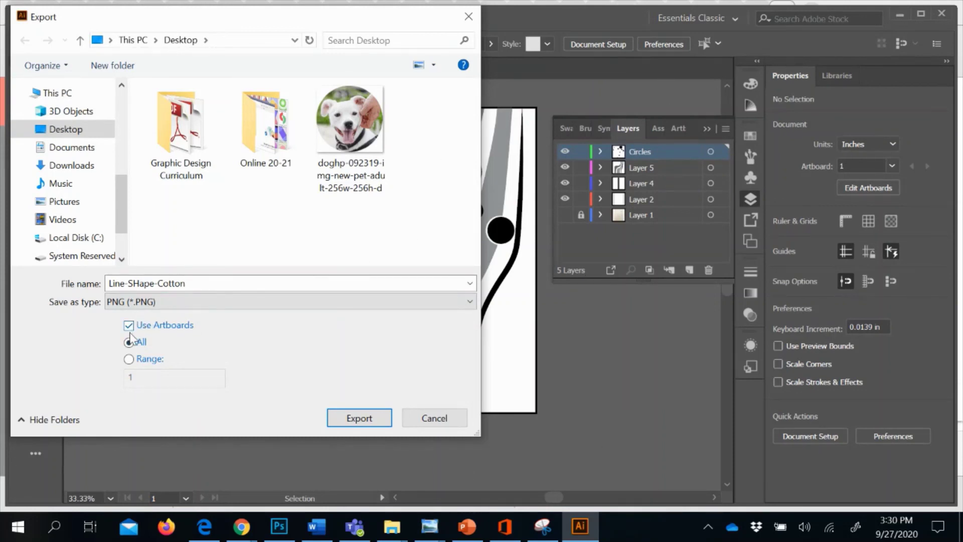
pyautogui.click(344, 424)
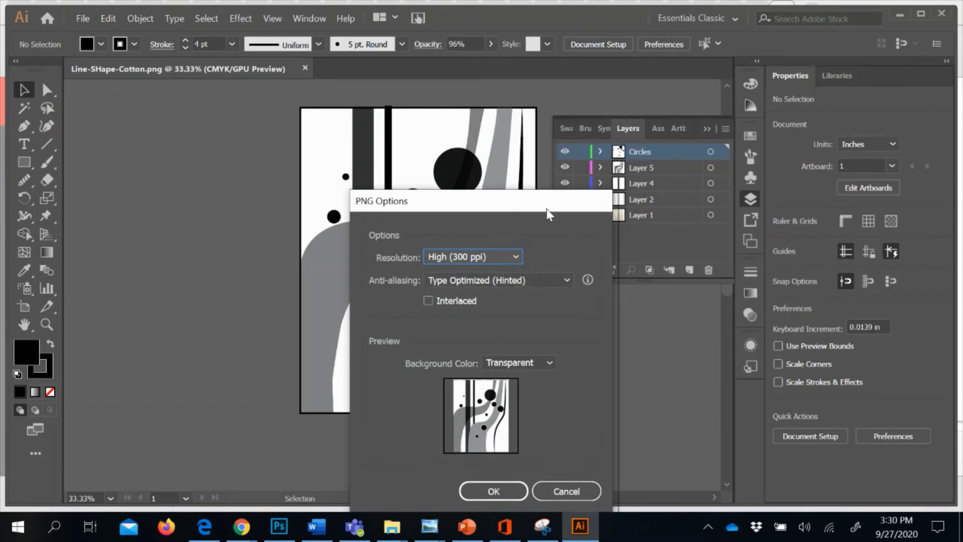
# Step: Change the PNG background color to White and complete the export at High (300 ppi) resolution
pyautogui.moveTo(541, 197); pyautogui.dragTo(457, 106)
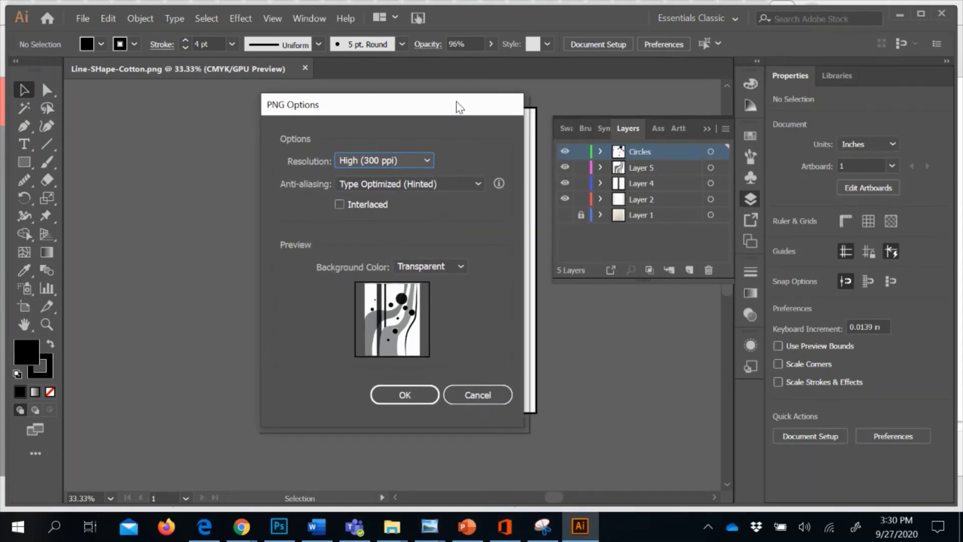
pyautogui.click(460, 266)
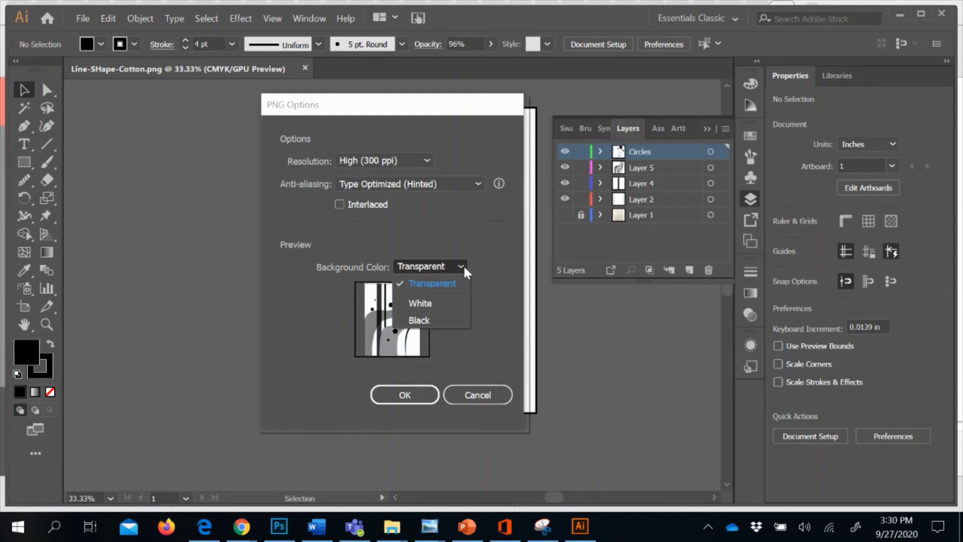
pyautogui.click(440, 303)
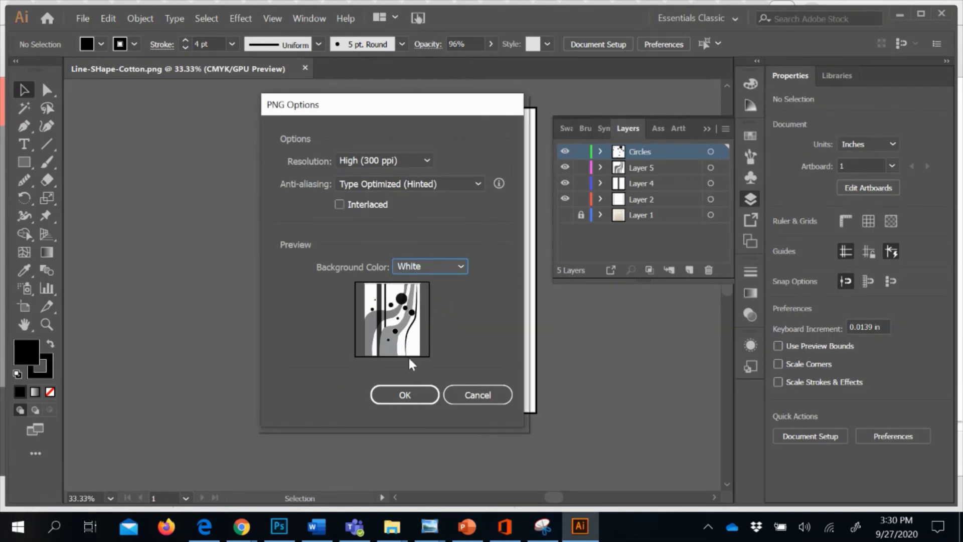
pyautogui.click(407, 395)
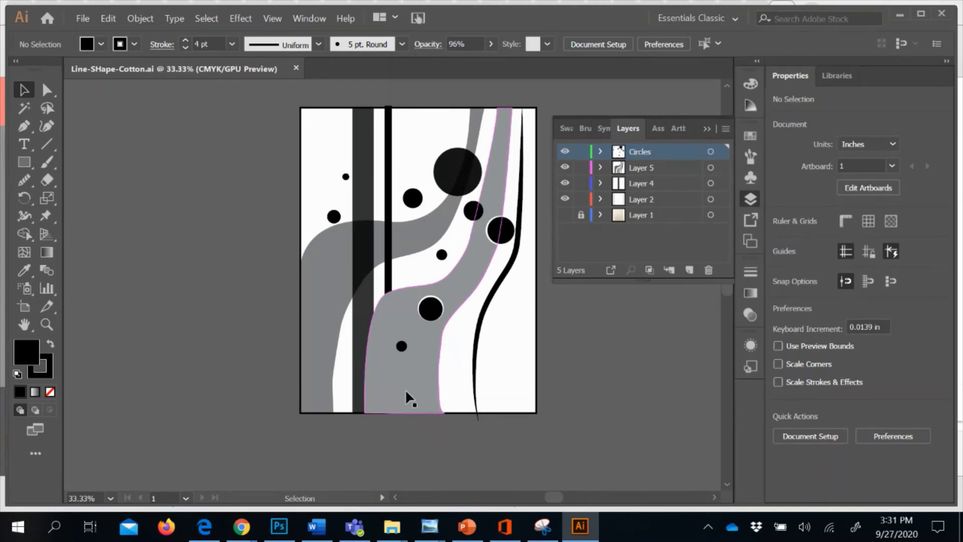
pyautogui.click(85, 19)
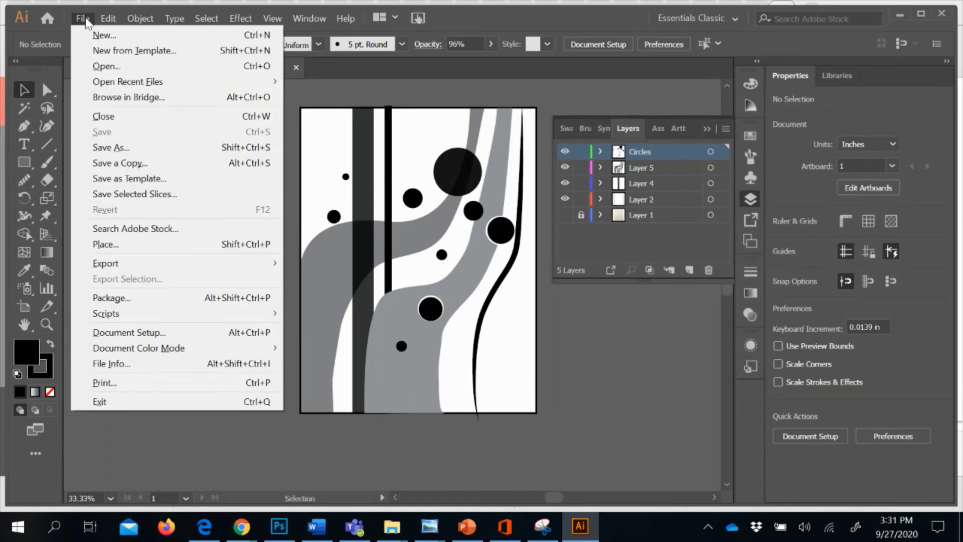
pyautogui.click(110, 149)
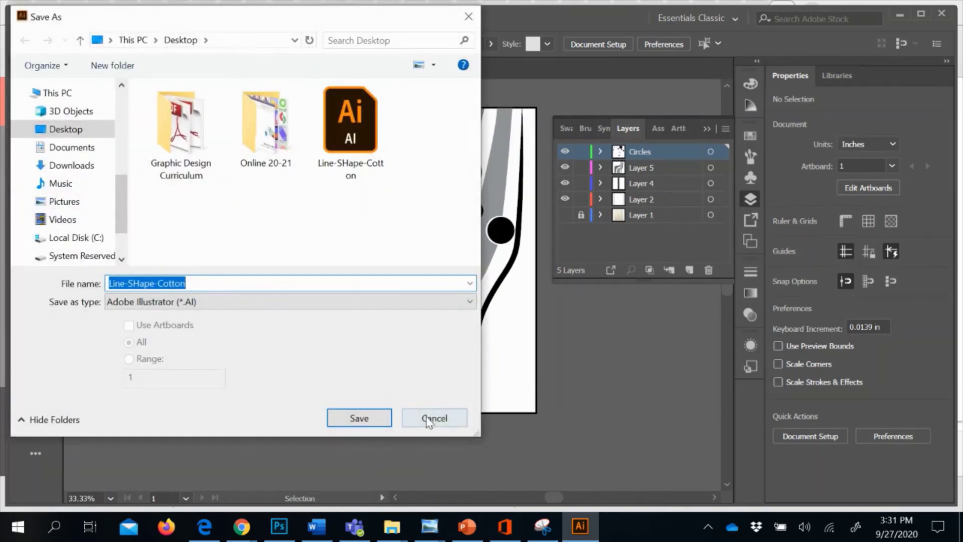
pyautogui.click(432, 418)
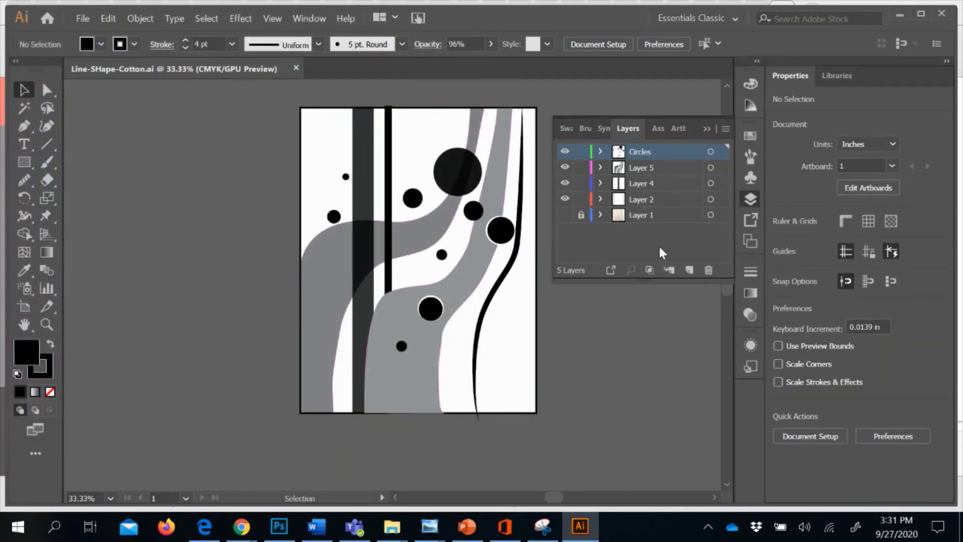
# Step: Set up another export of the artwork to the Desktop as Line-SHape-Cotton, choosing PNG as the file format
pyautogui.click(76, 23)
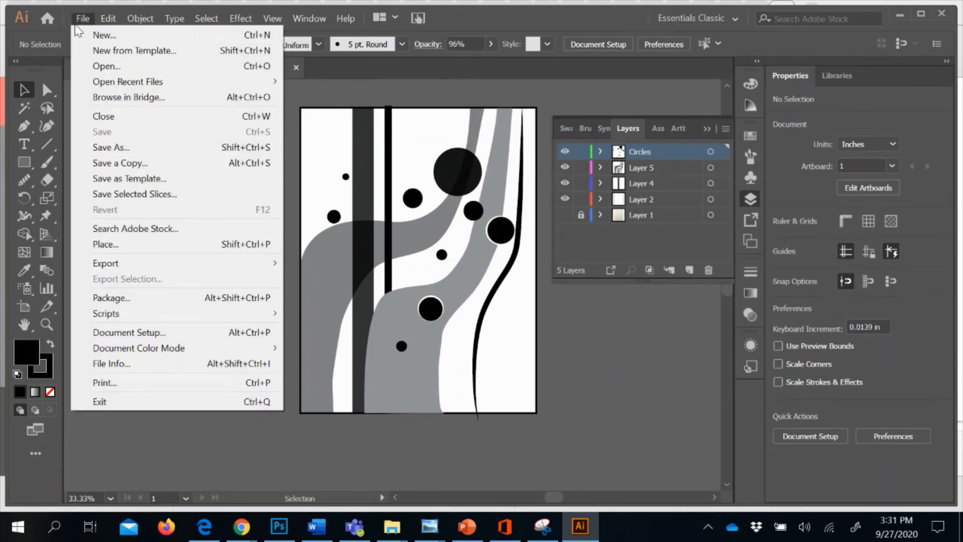
pyautogui.moveTo(152, 270)
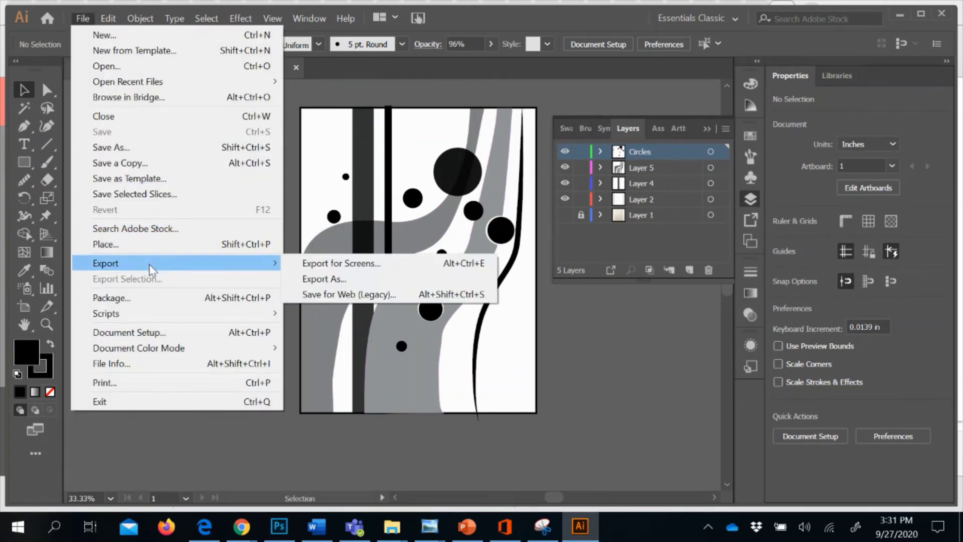
pyautogui.click(329, 275)
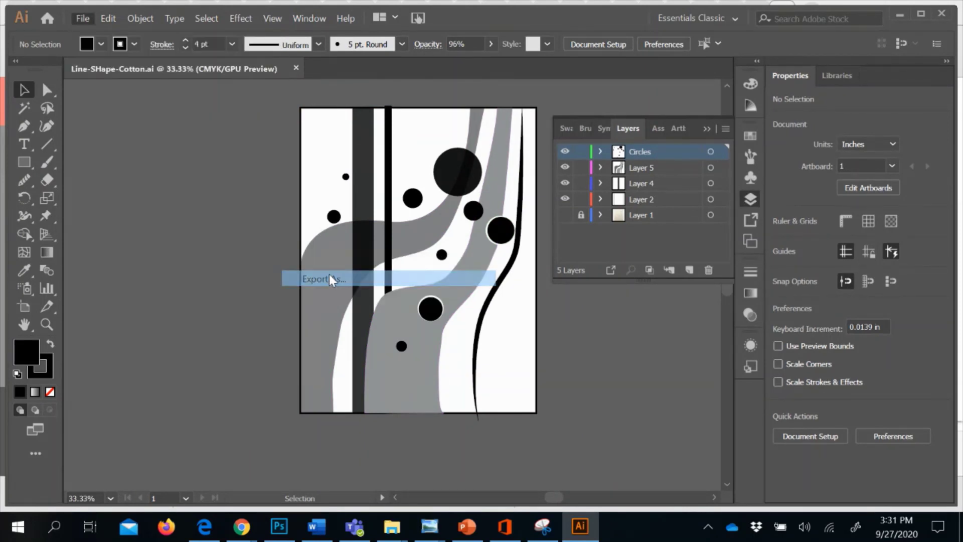
pyautogui.click(191, 302)
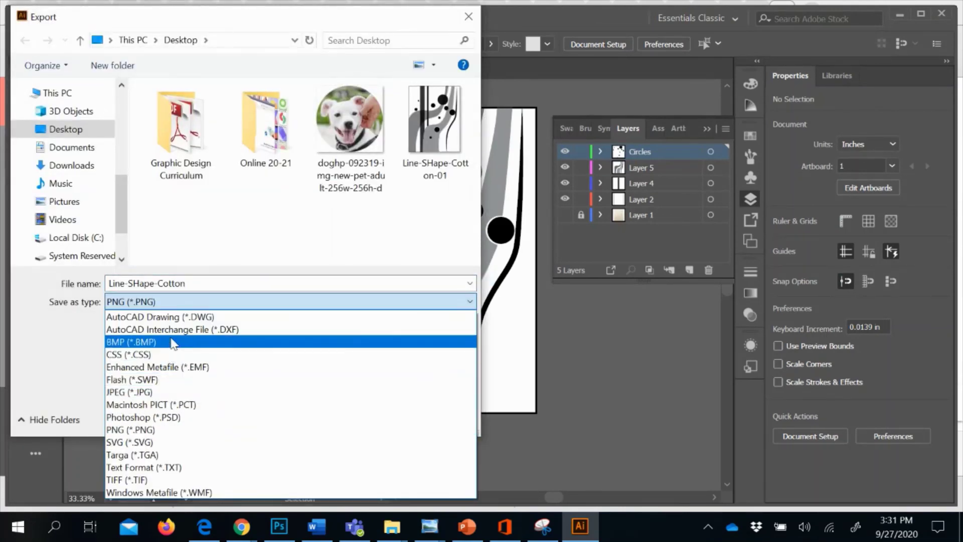
pyautogui.click(162, 430)
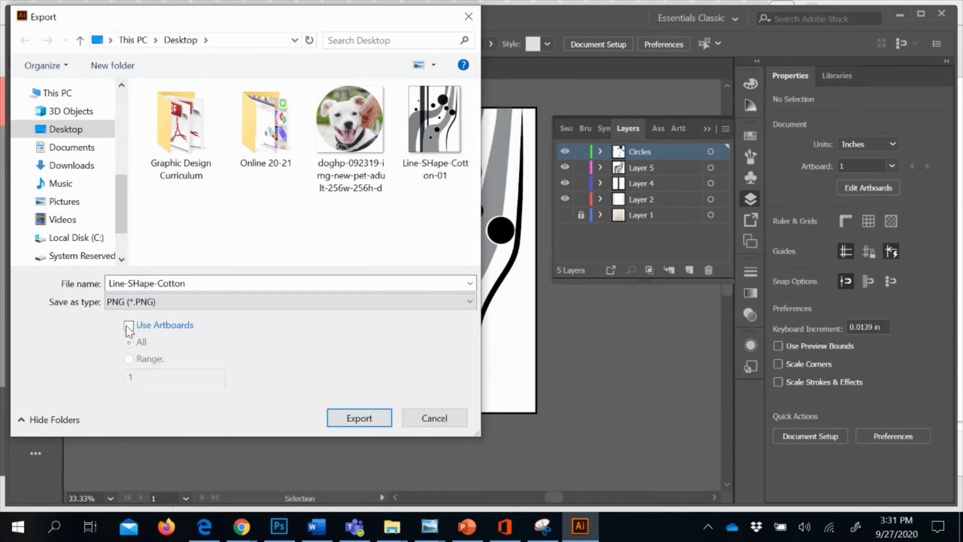